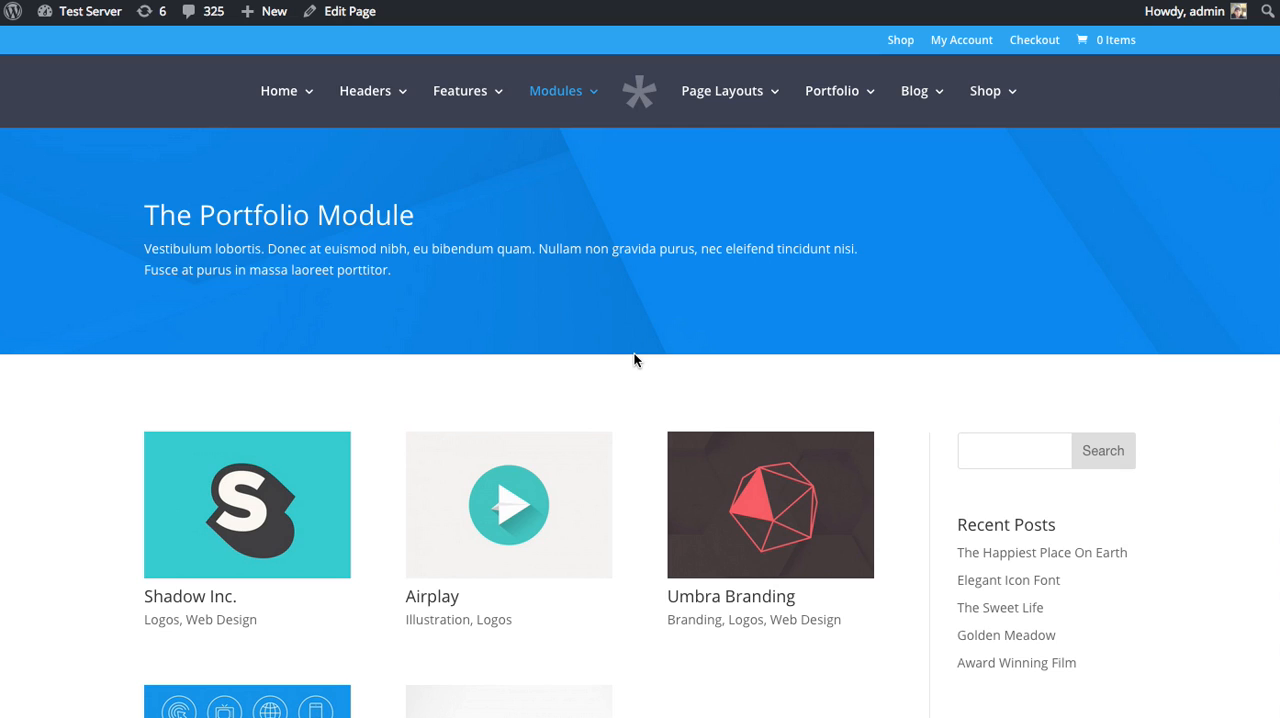
View the Shadow Inc. project from the portfolio module page's grid and return to that page.
scroll(644, 333, "down", 5)
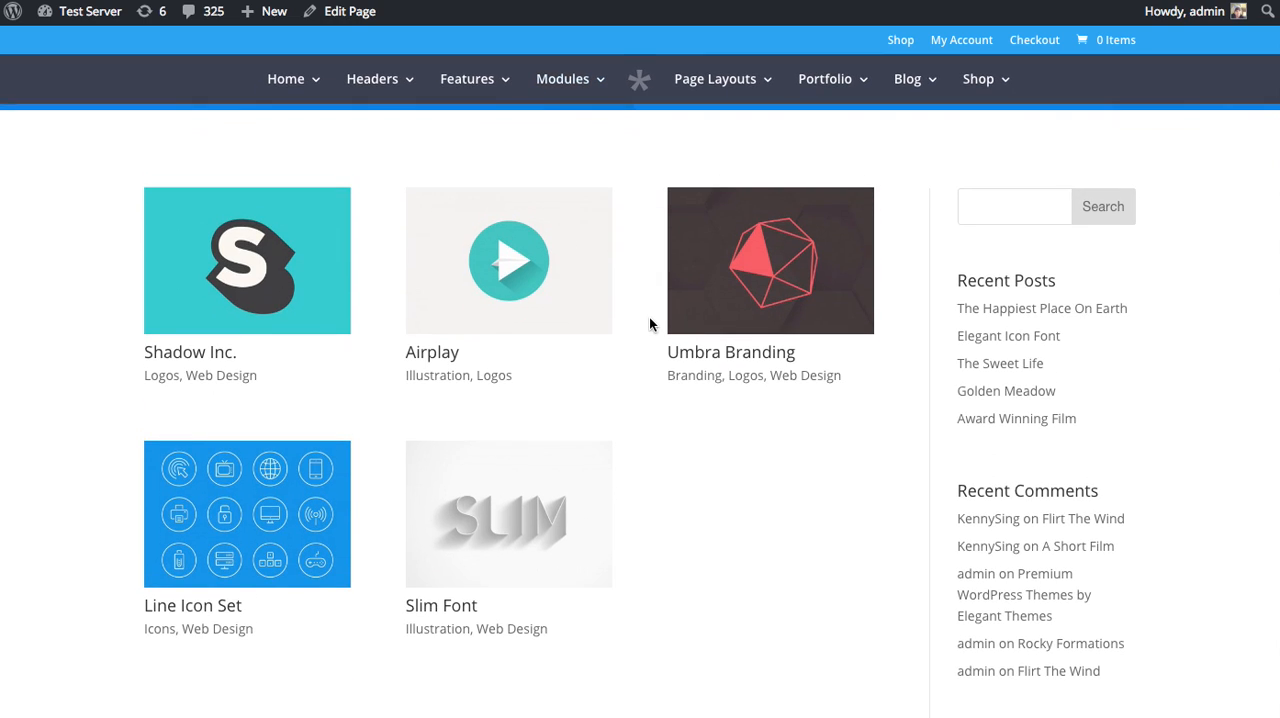
scroll(500, 505, "up", 3)
scroll(757, 512, "down", 2)
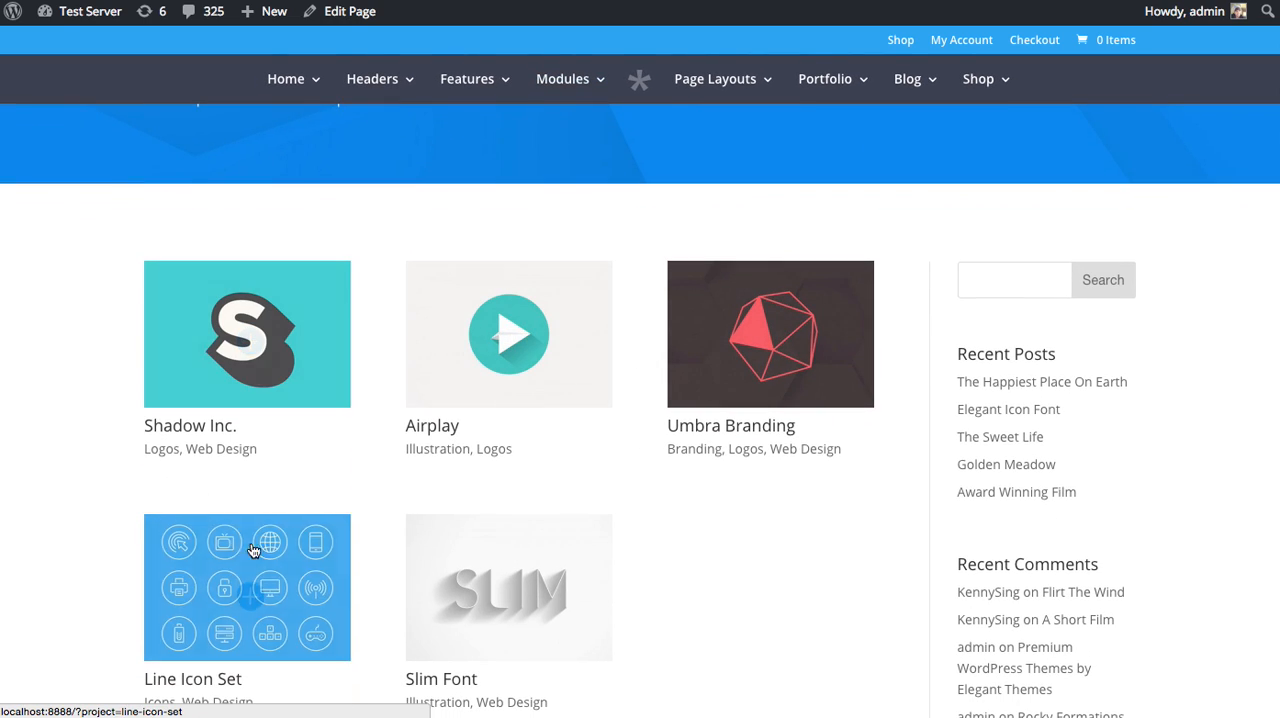
left_click(199, 338)
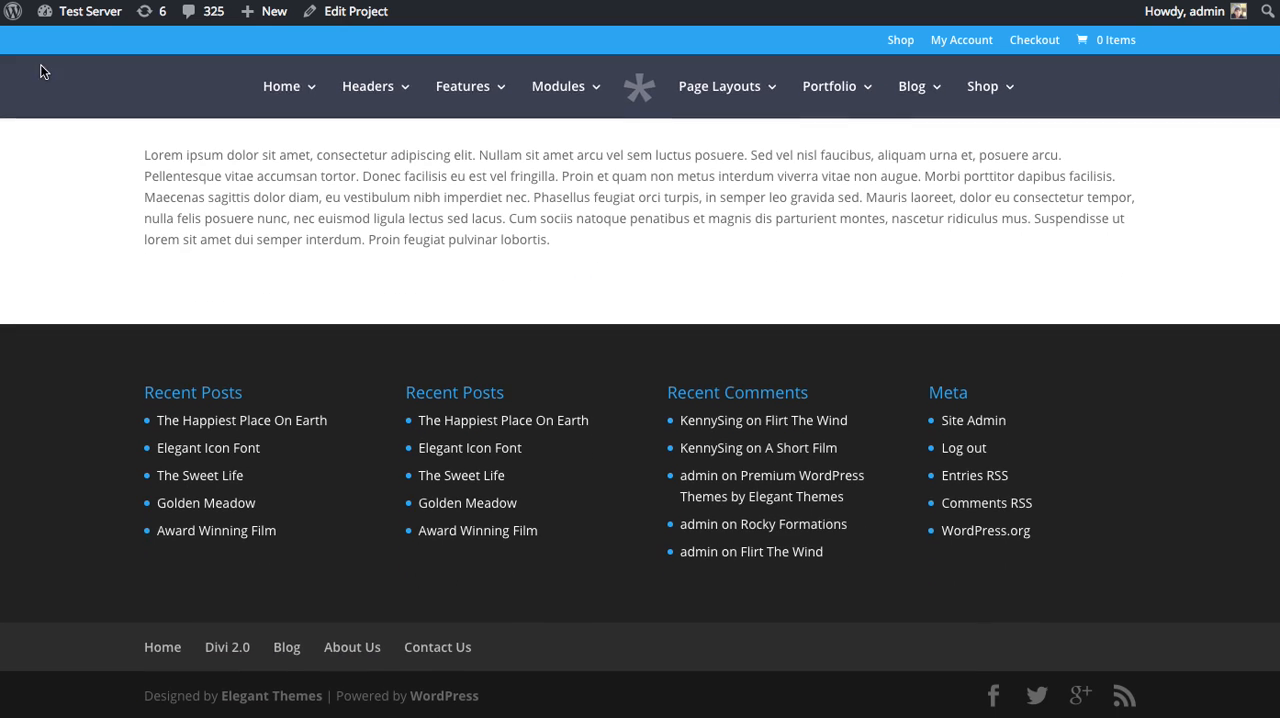
key("alt+Left")
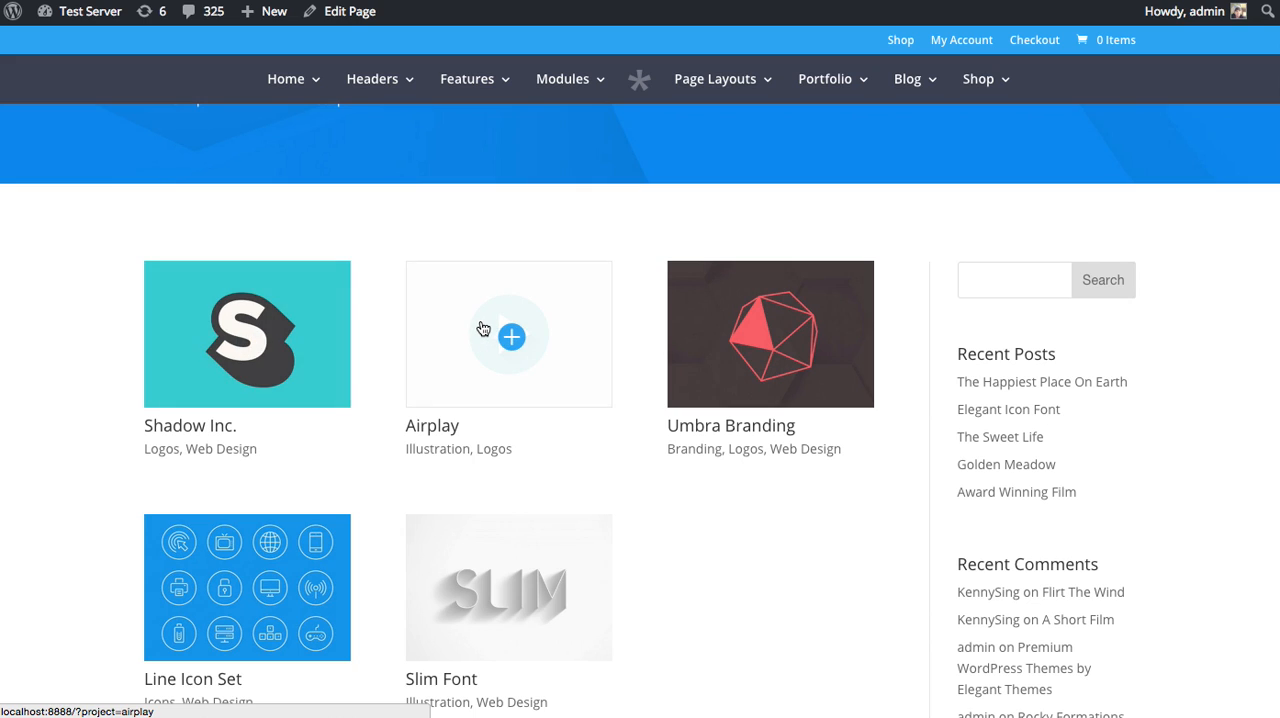
Examine the portfolio grid layouts and the Fullwidth Portfolio section down to the Fullwidth Carousel Format section.
scroll(708, 457, "down", 3)
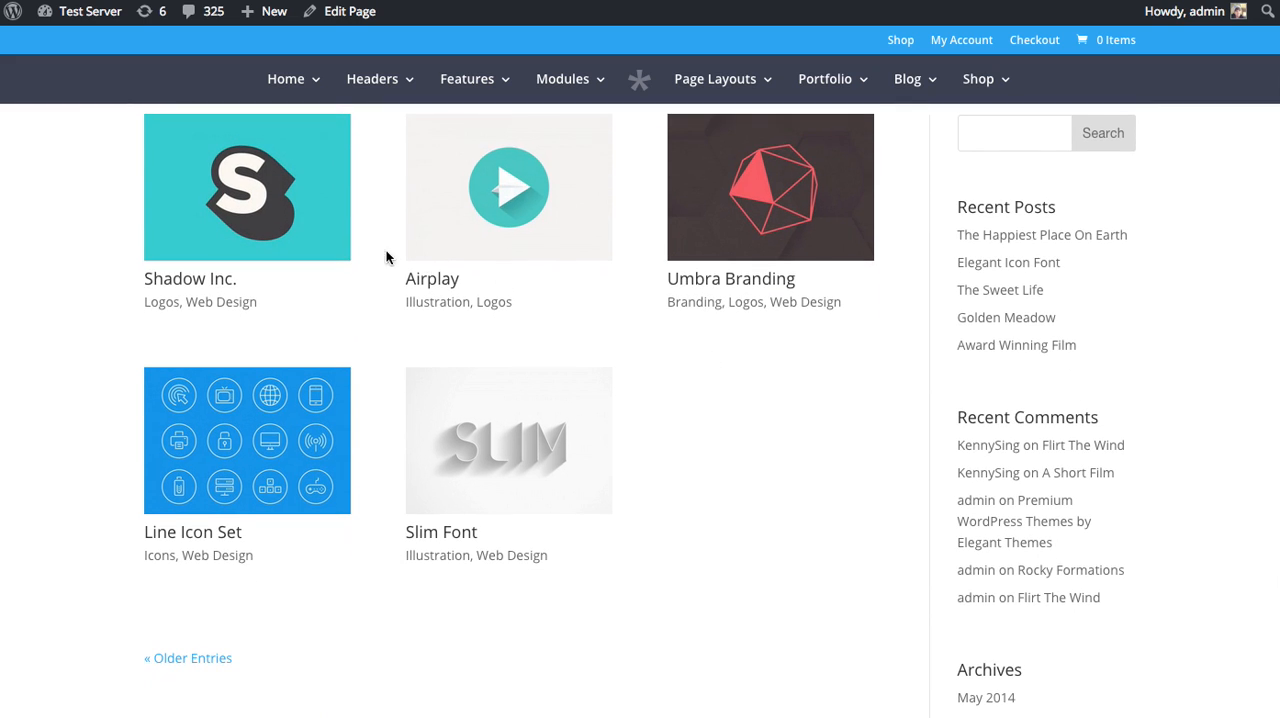
scroll(604, 408, "down", 19)
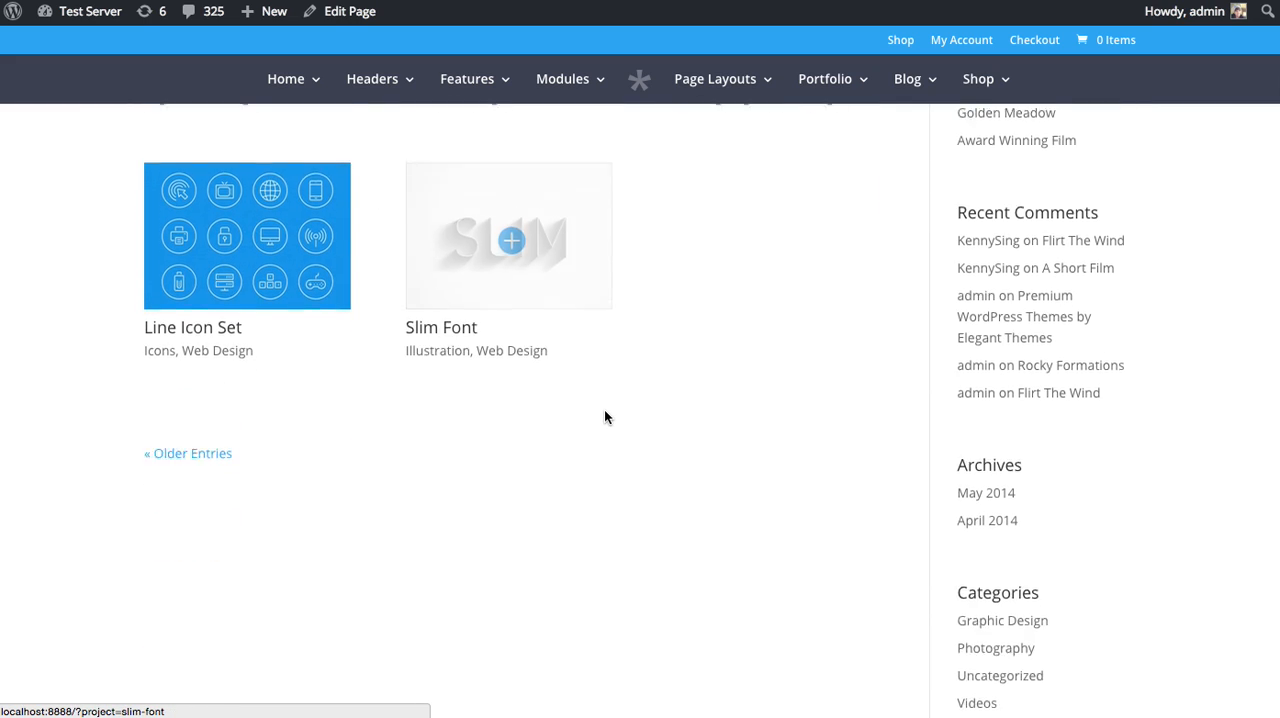
scroll(597, 403, "down", 6)
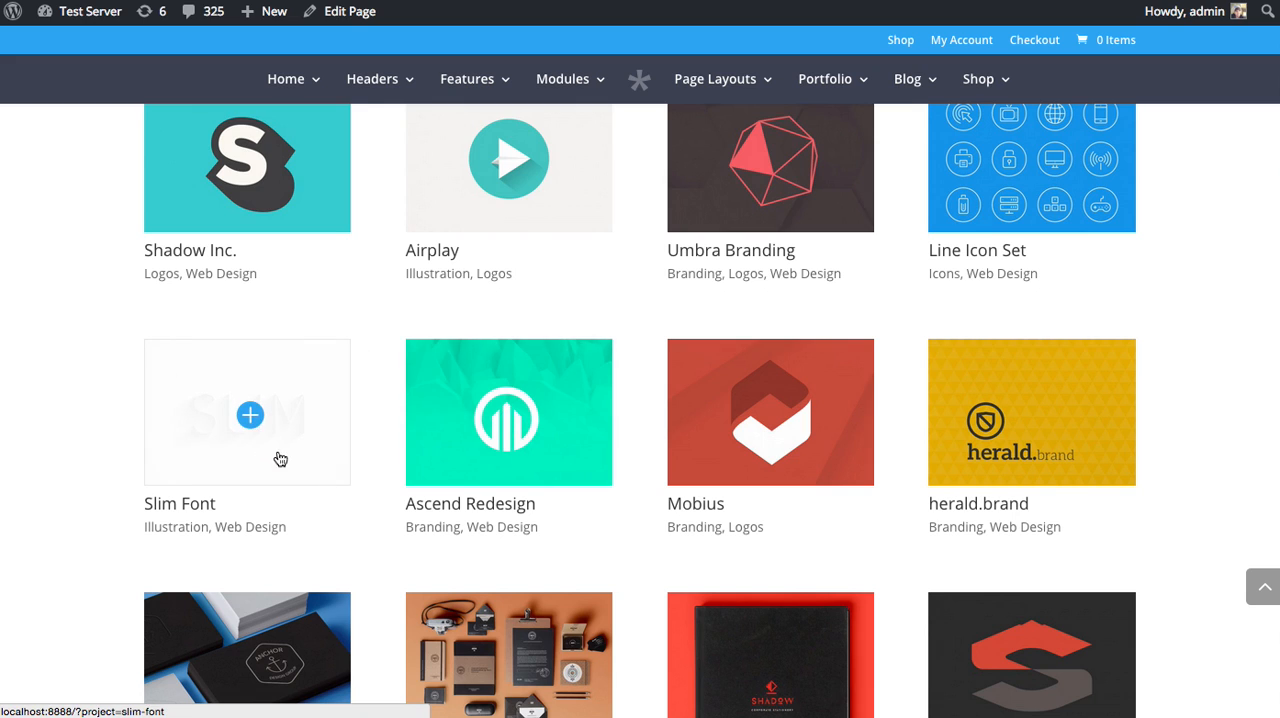
scroll(203, 491, "up", 3)
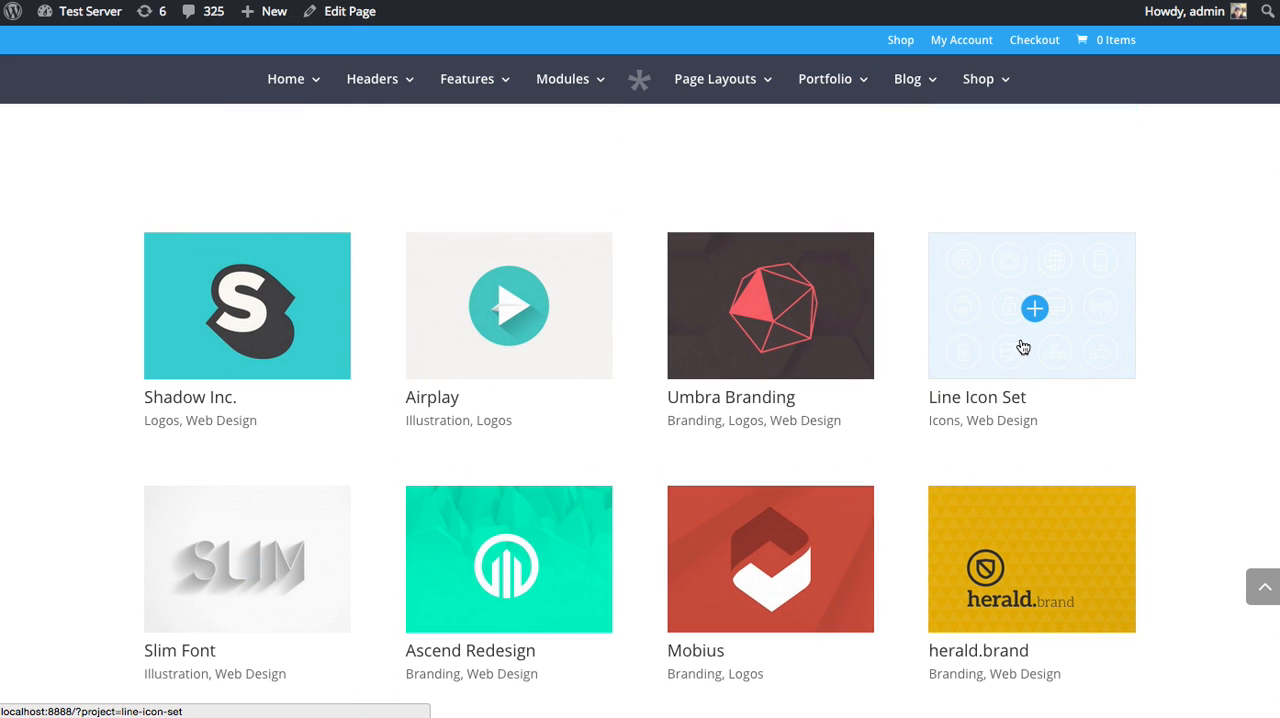
scroll(1020, 346, "down", 10)
scroll(1020, 348, "down", 5)
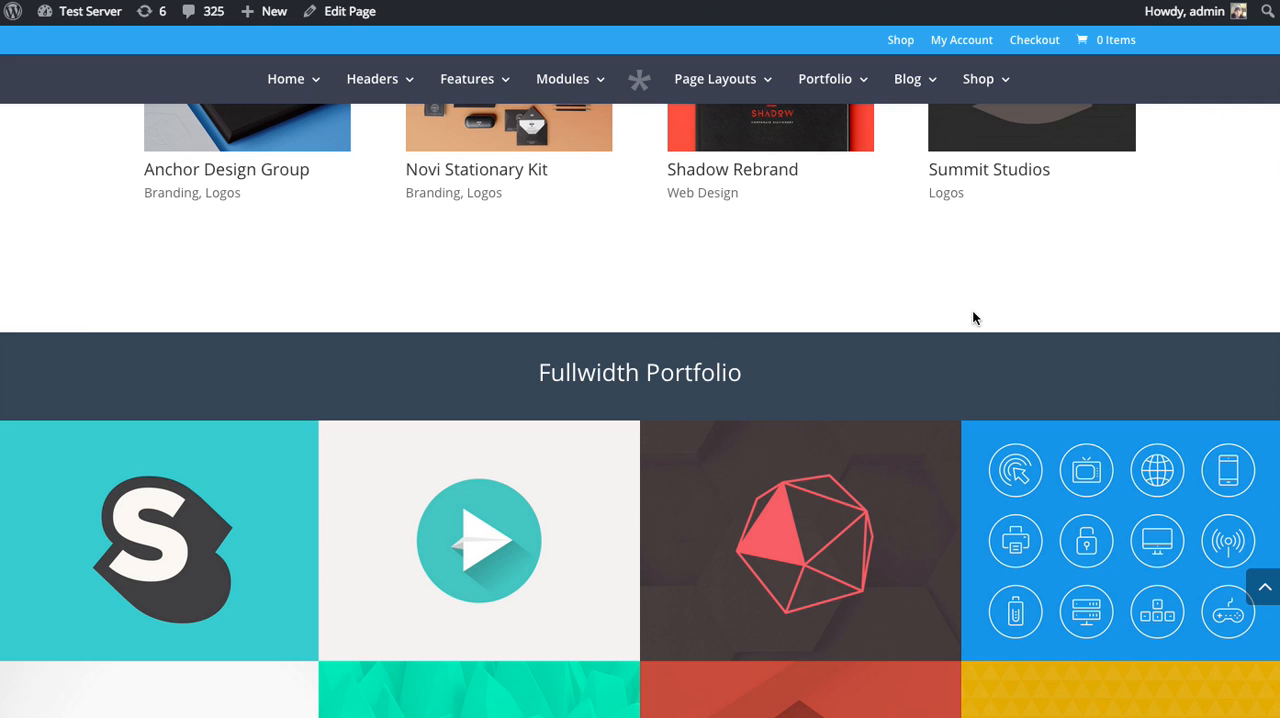
scroll(923, 330, "down", 2)
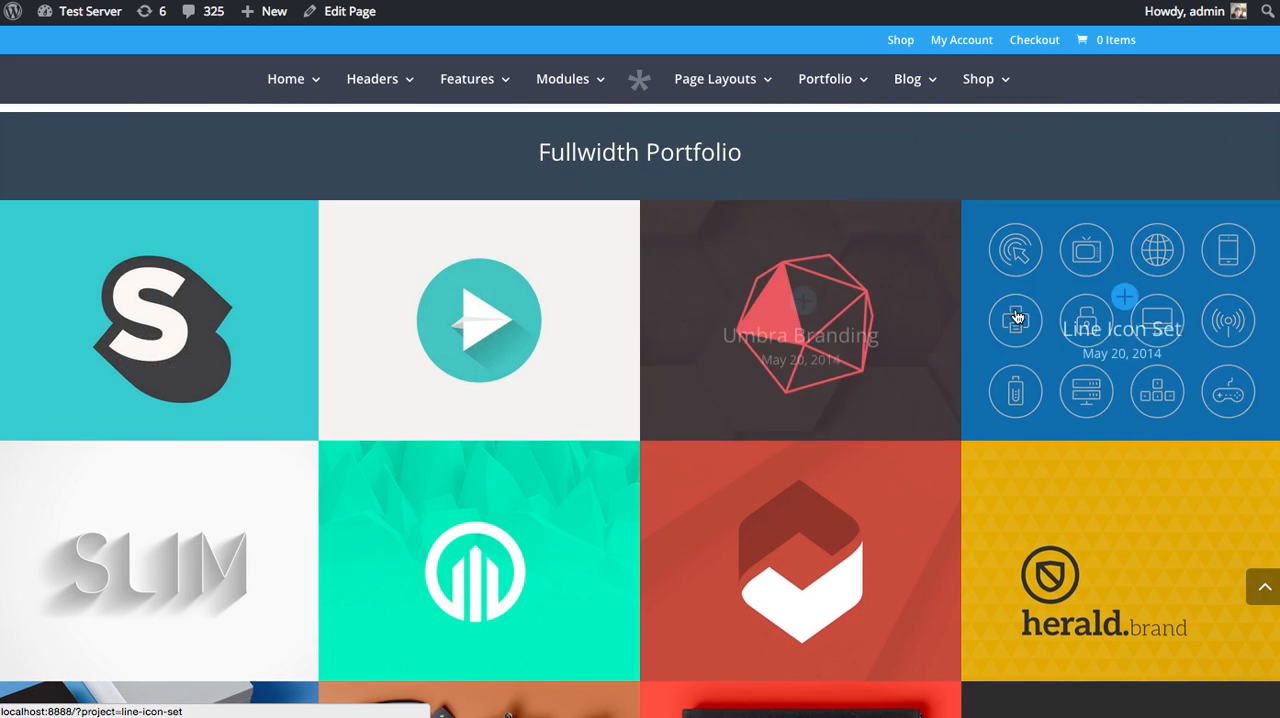
scroll(1050, 360, "down", 2)
scroll(281, 350, "down", 10)
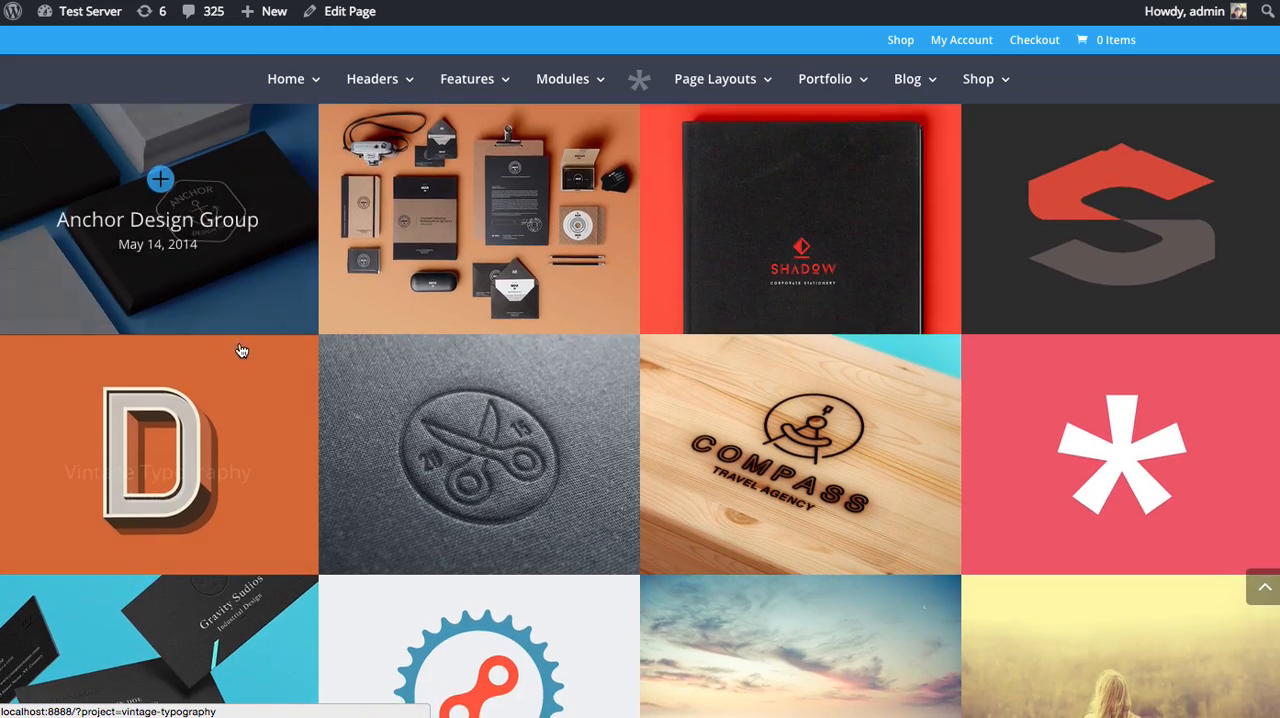
scroll(232, 357, "down", 8)
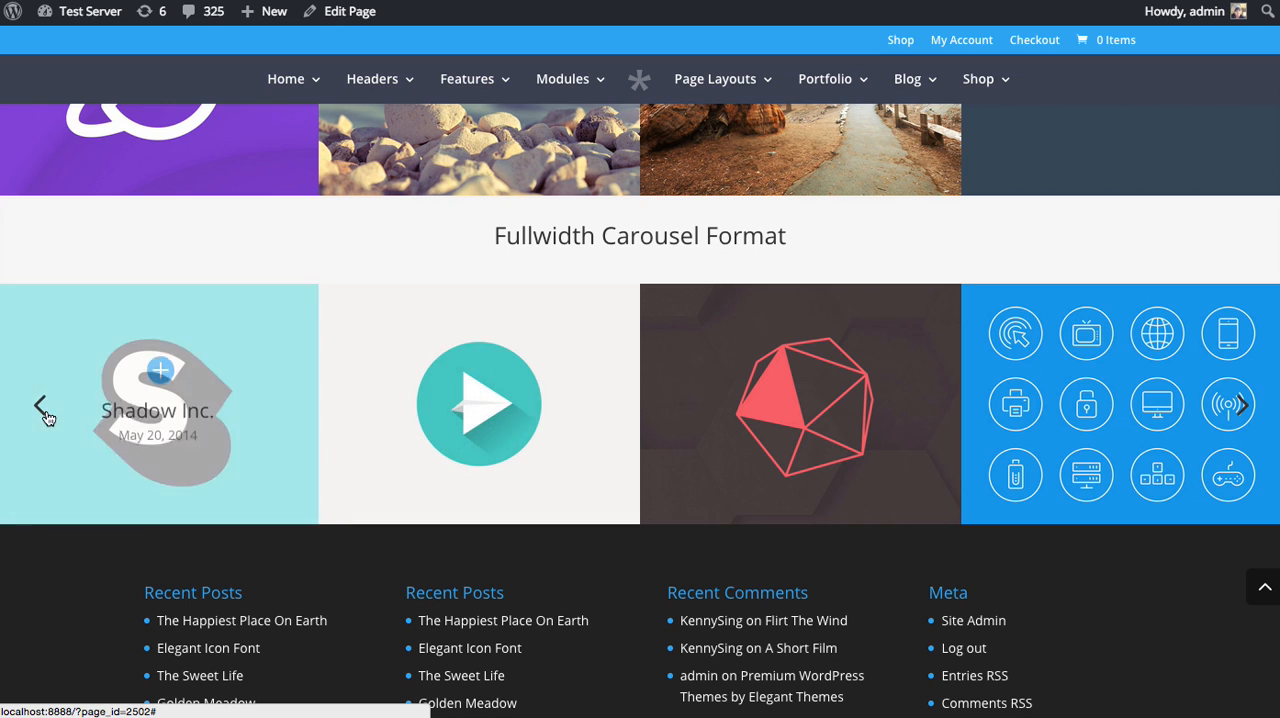
Browse backward through the projects in the Fullwidth Carousel Format section.
left_click(42, 410)
left_click(43, 412)
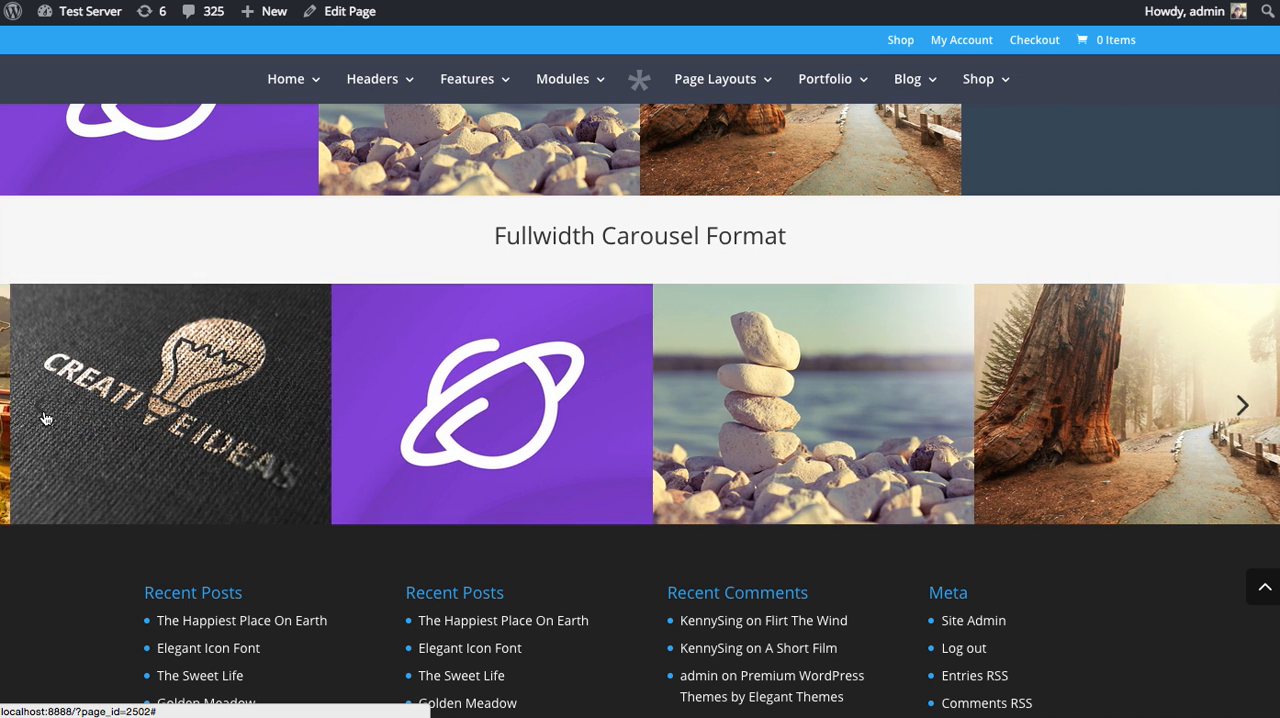
left_click(42, 410)
left_click(42, 410)
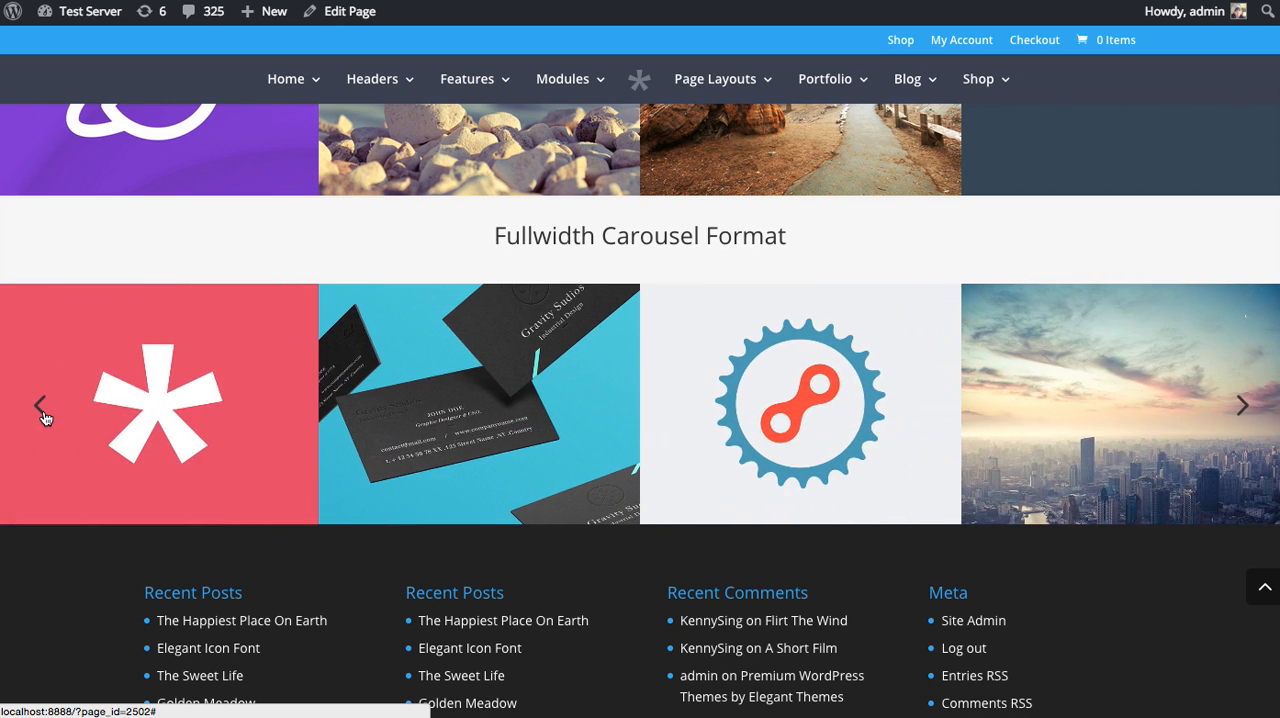
left_click(42, 410)
left_click(42, 410)
left_click(42, 410)
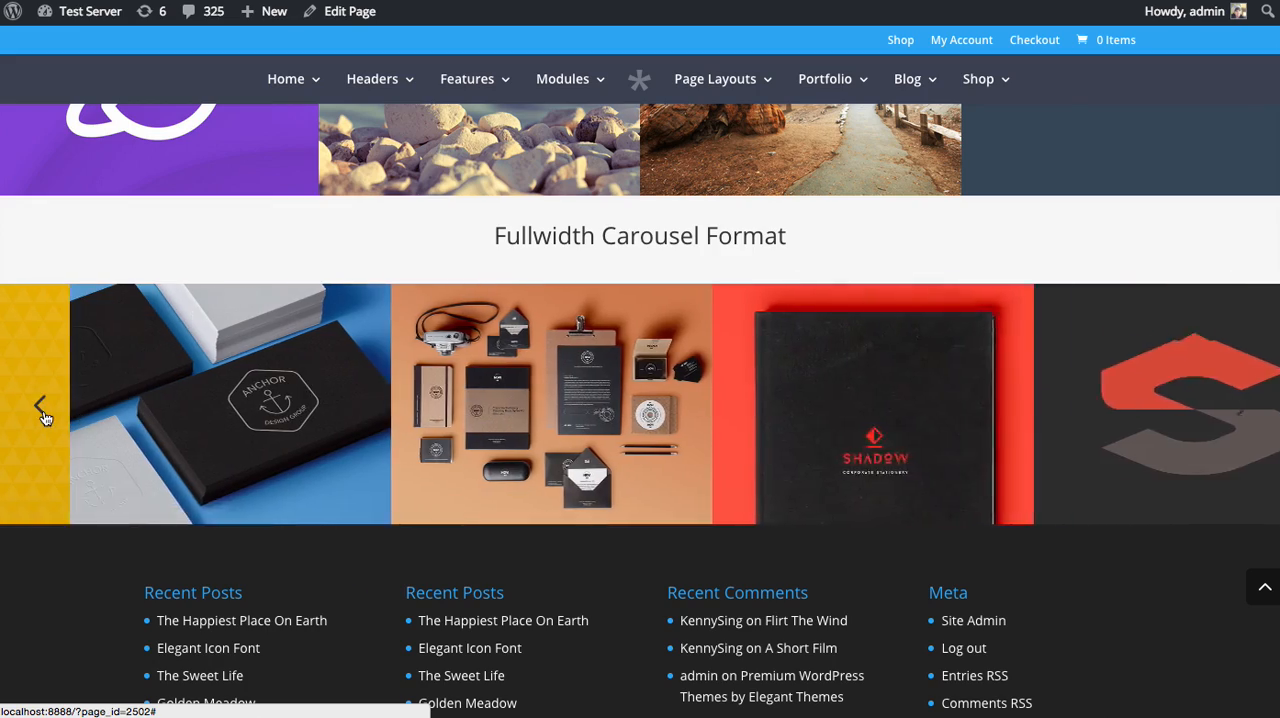
Go to the site's admin dashboard and open the list of all projects.
scroll(551, 503, "up", 6)
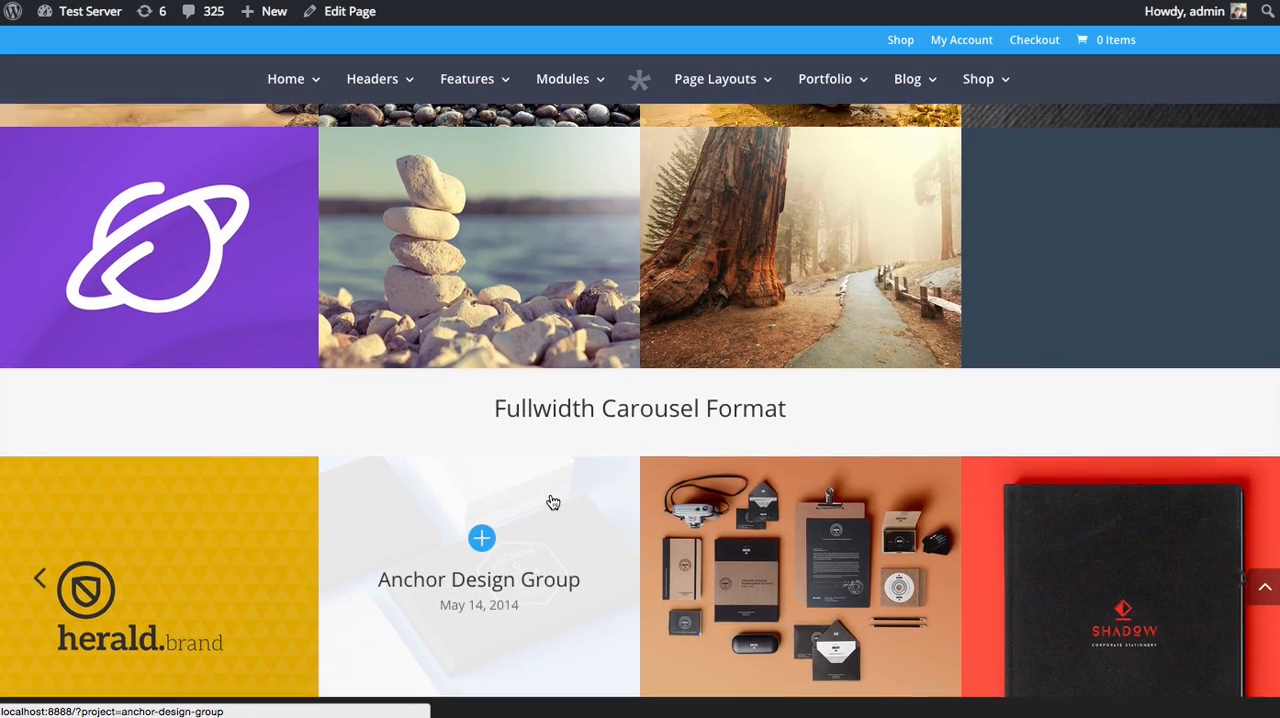
scroll(648, 562, "up", 14)
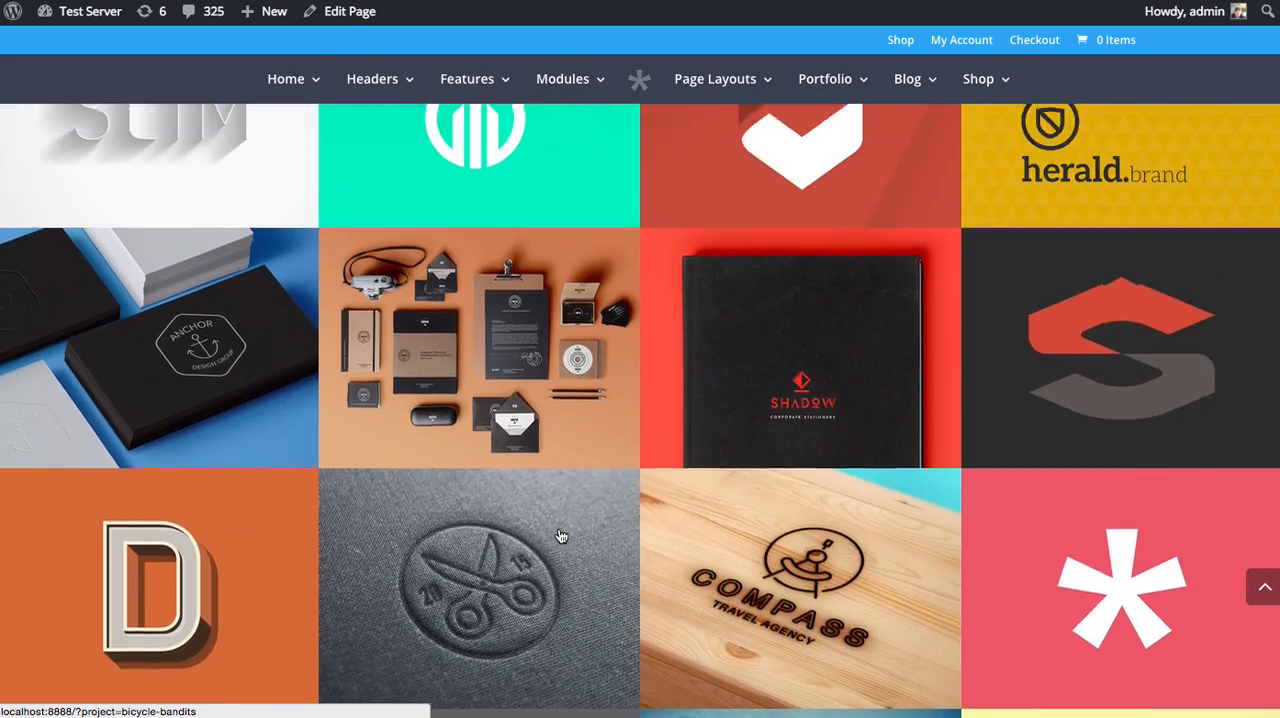
scroll(538, 522, "up", 3)
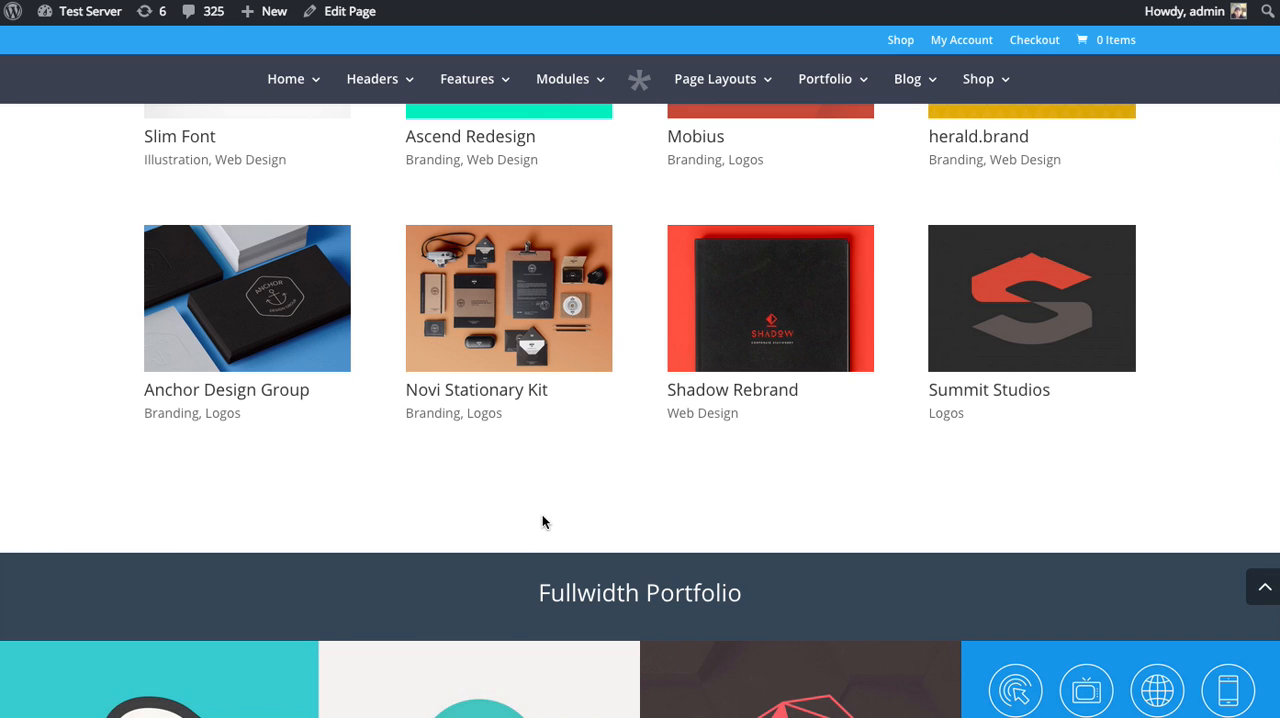
scroll(543, 521, "up", 20)
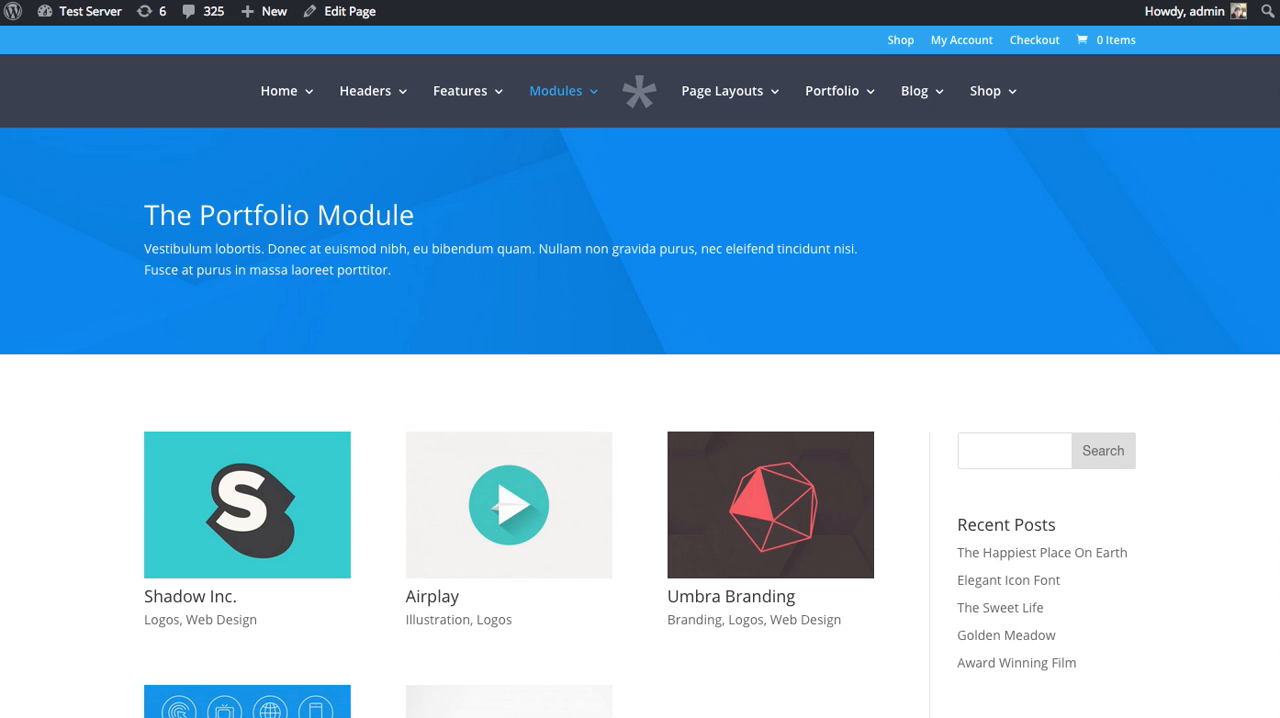
left_click(345, 1)
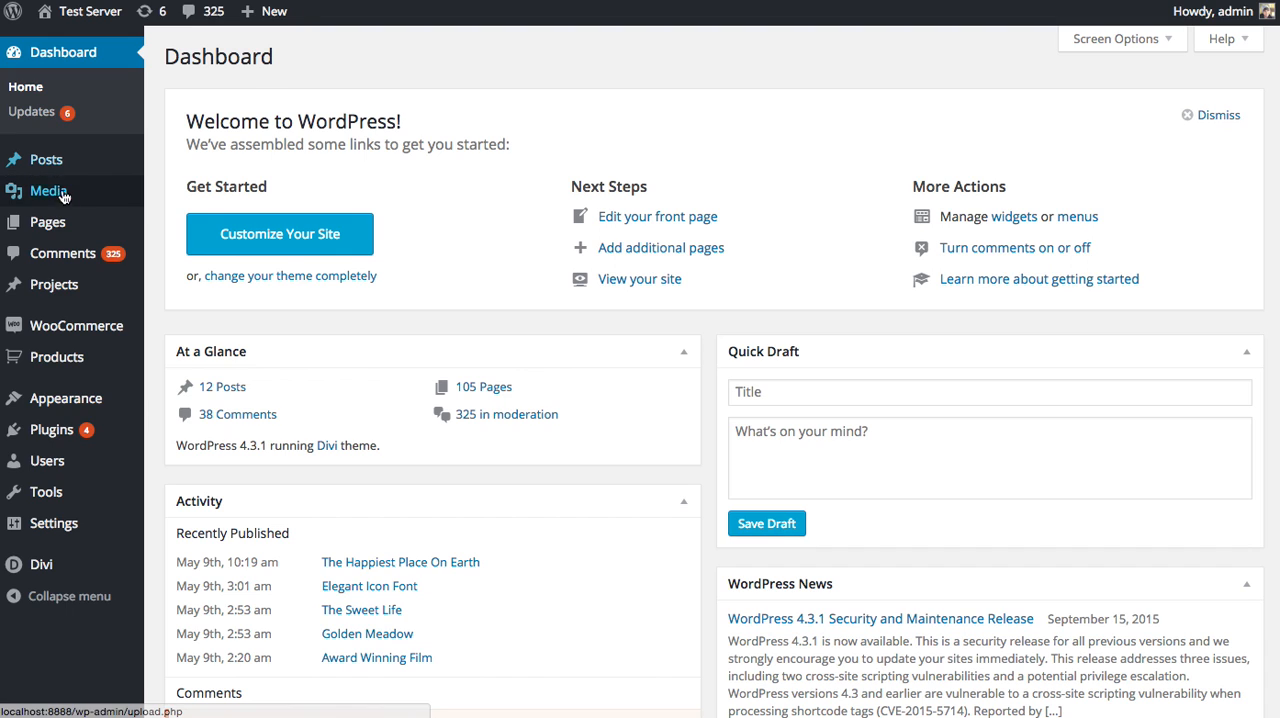
mouse_move(77, 296)
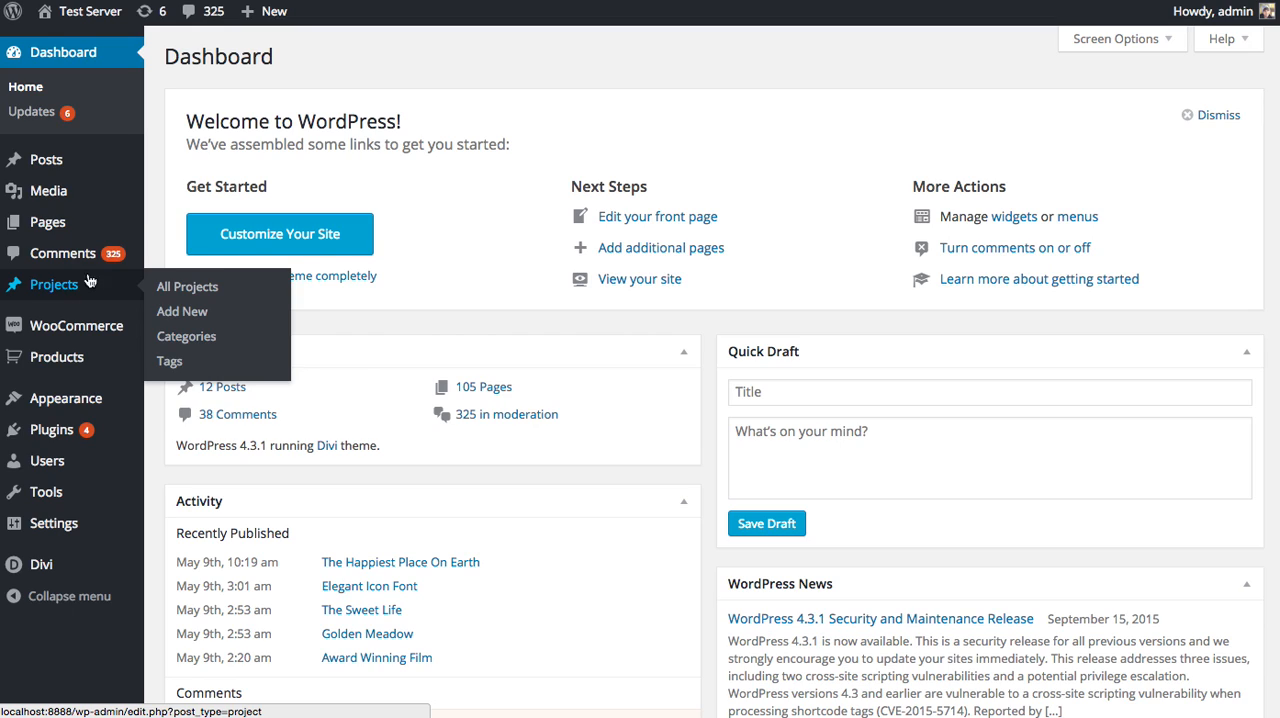
left_click(180, 299)
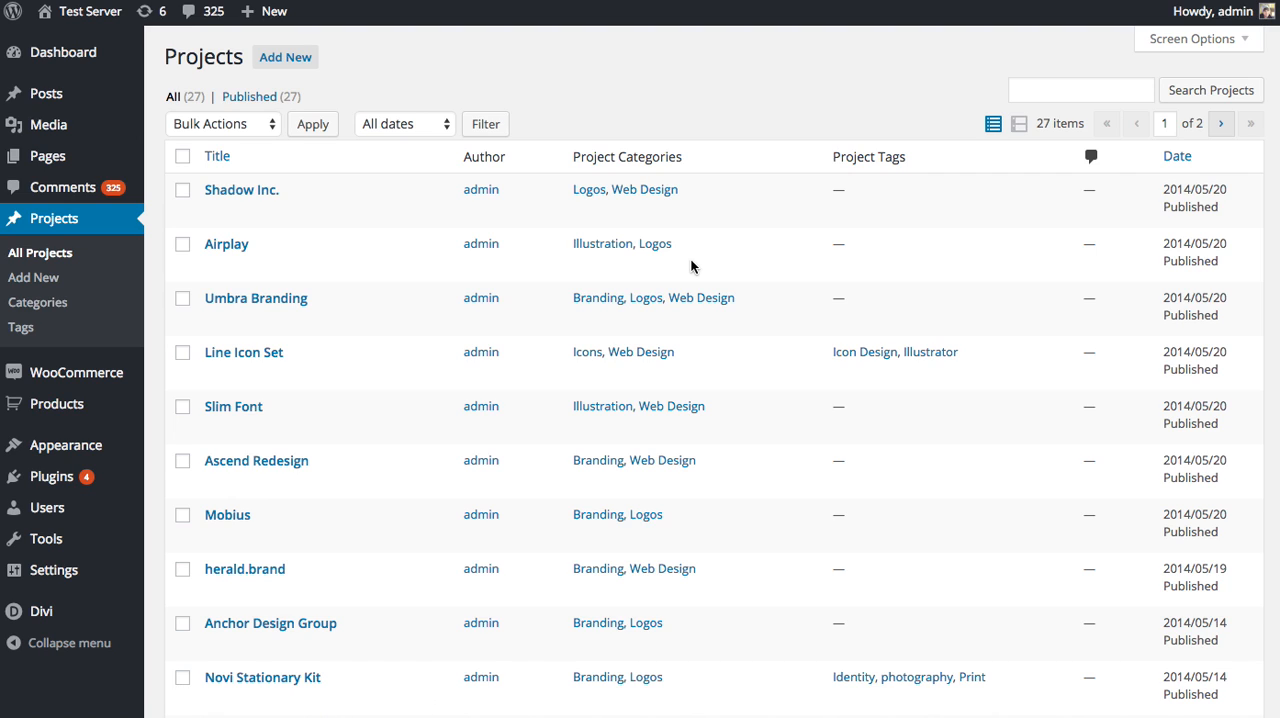
Open the Shadow Inc. project for editing and review its featured image, project categories and Divi Builder layout.
left_click(216, 214)
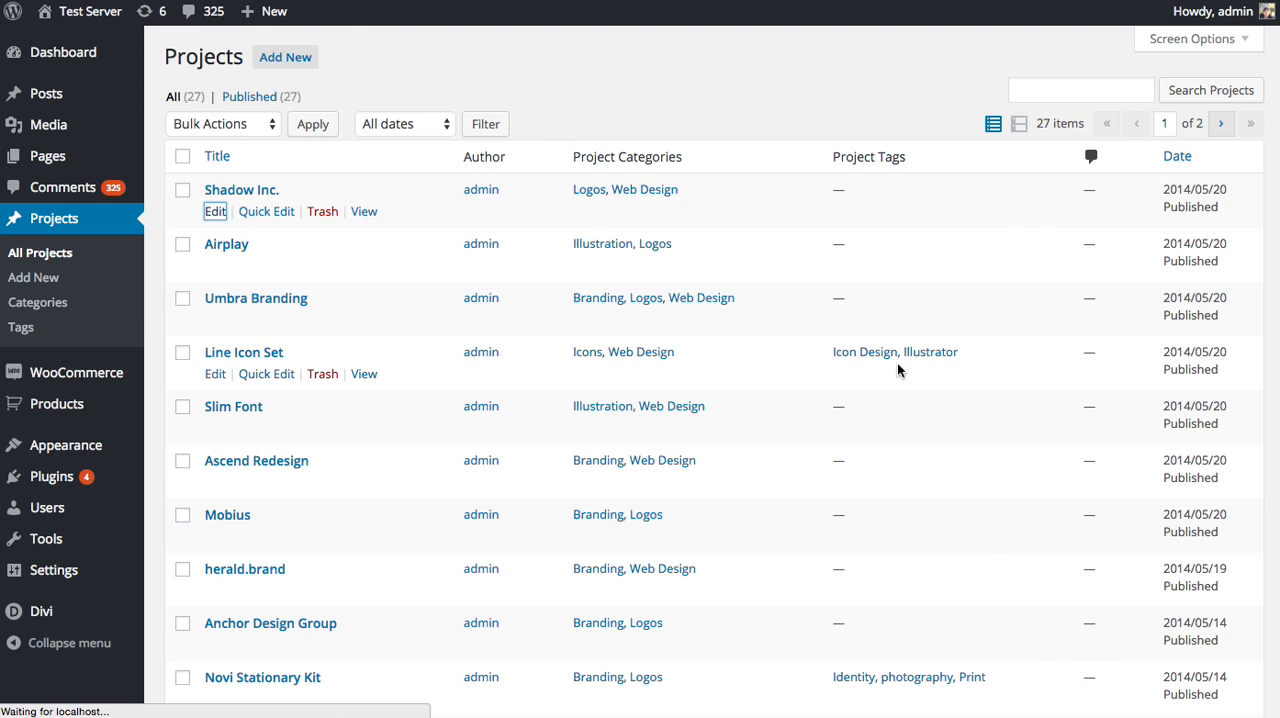
scroll(1070, 388, "down", 5)
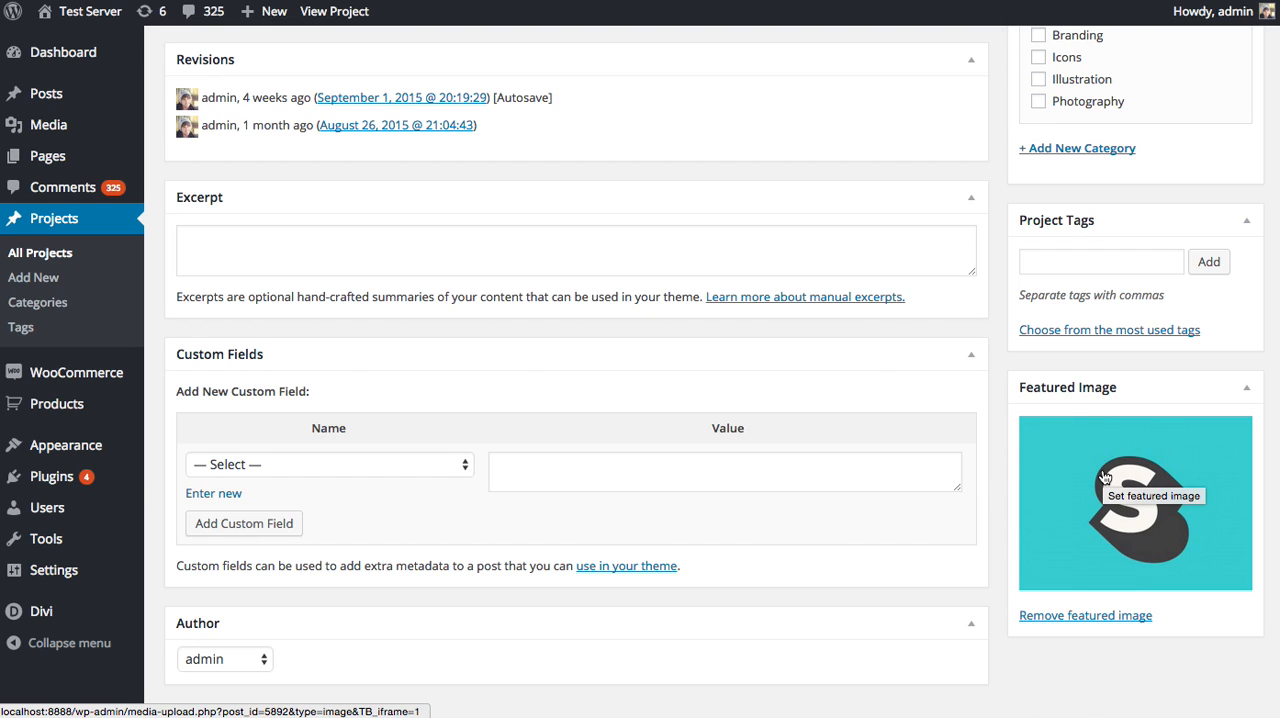
scroll(1105, 477, "up", 5)
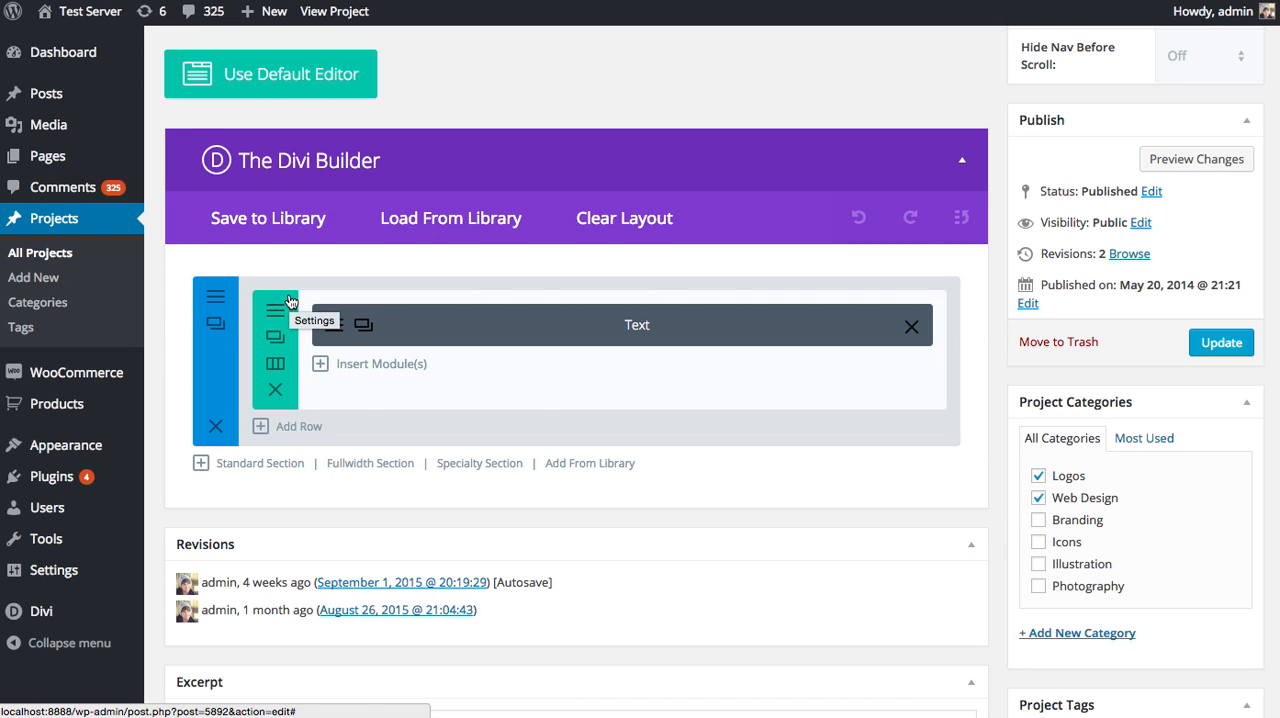
scroll(295, 295, "up", 4)
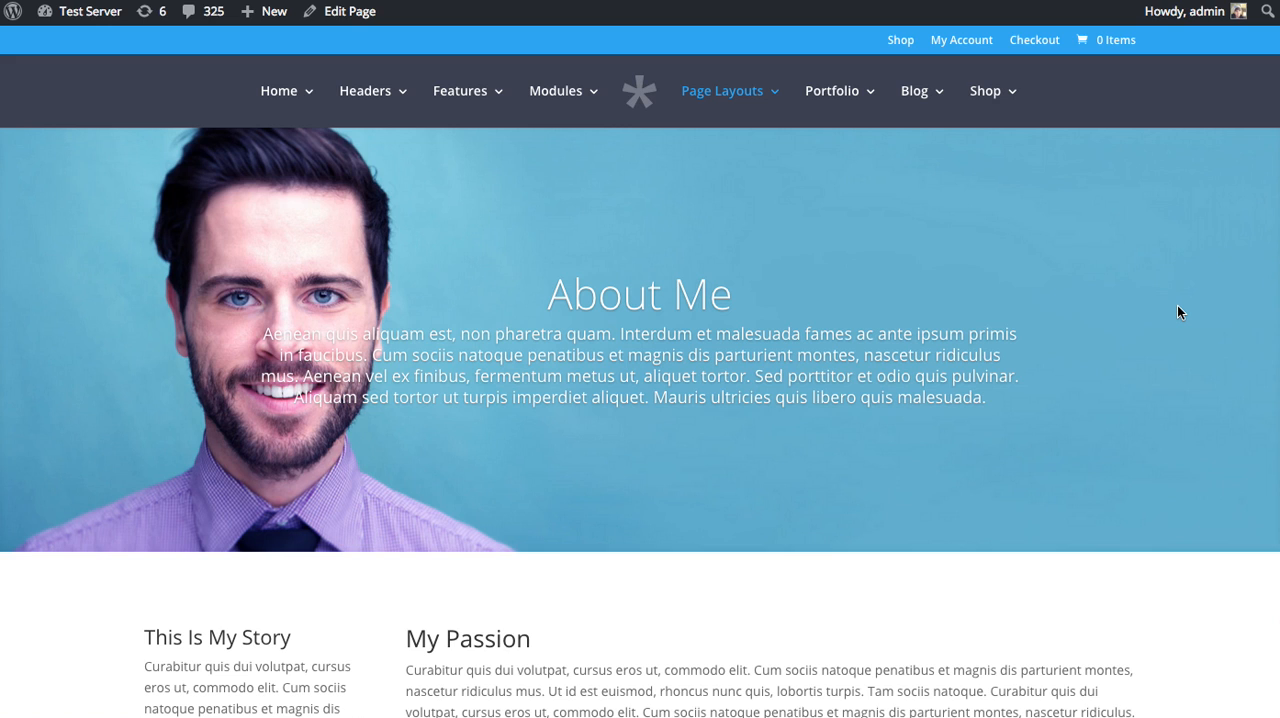
Review the About Me page's content and open the page for editing.
scroll(960, 380, "down", 5)
scroll(929, 378, "up", 1)
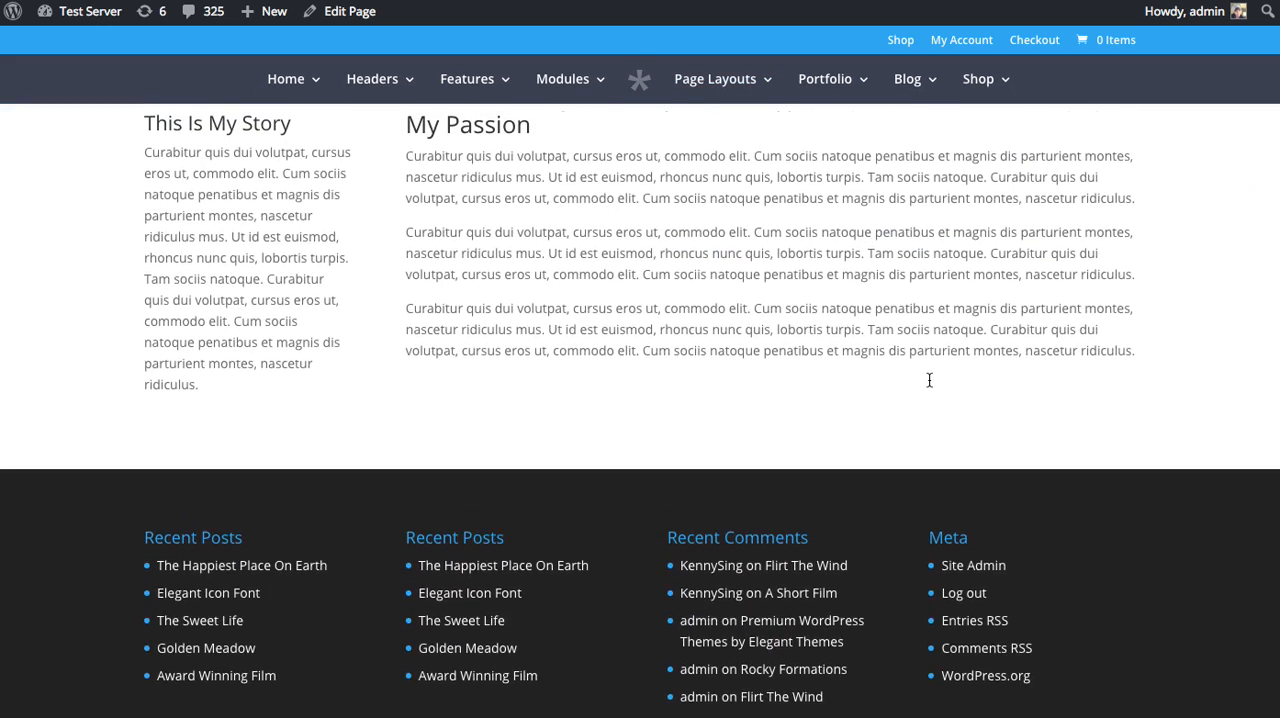
scroll(932, 382, "up", 3)
scroll(600, 390, "up", 1)
scroll(600, 390, "up", 2)
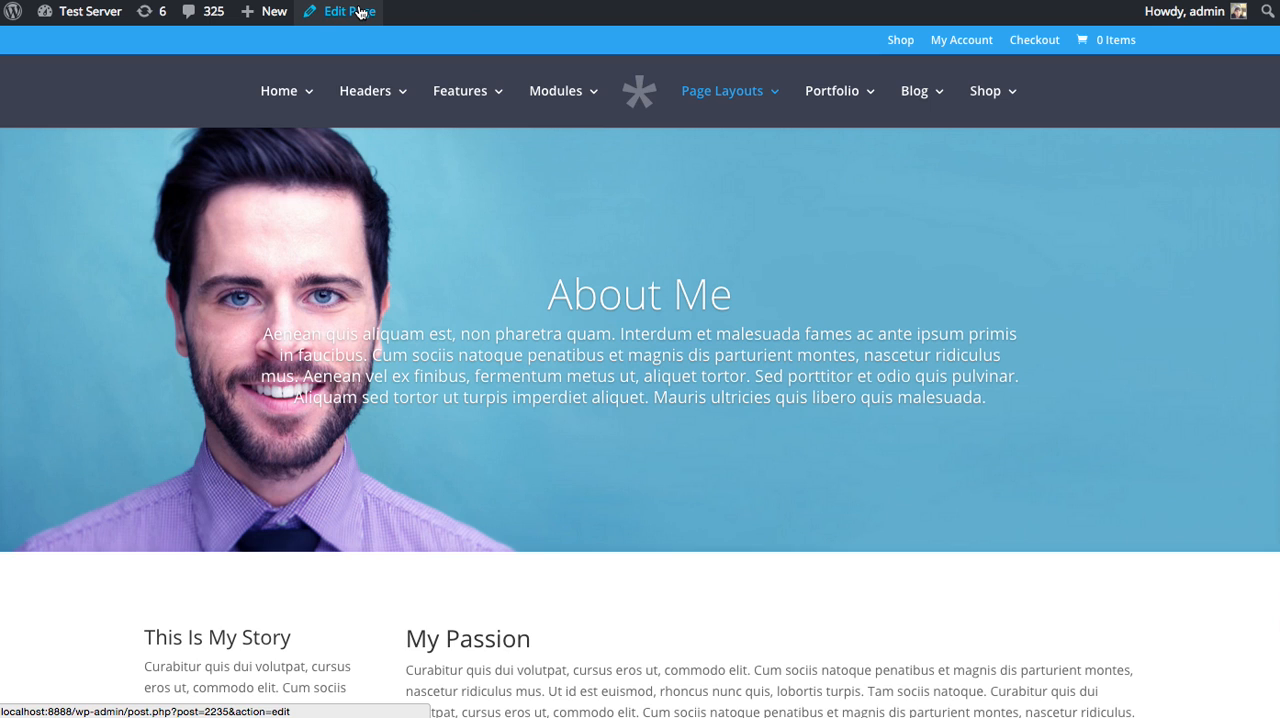
left_click(361, 12)
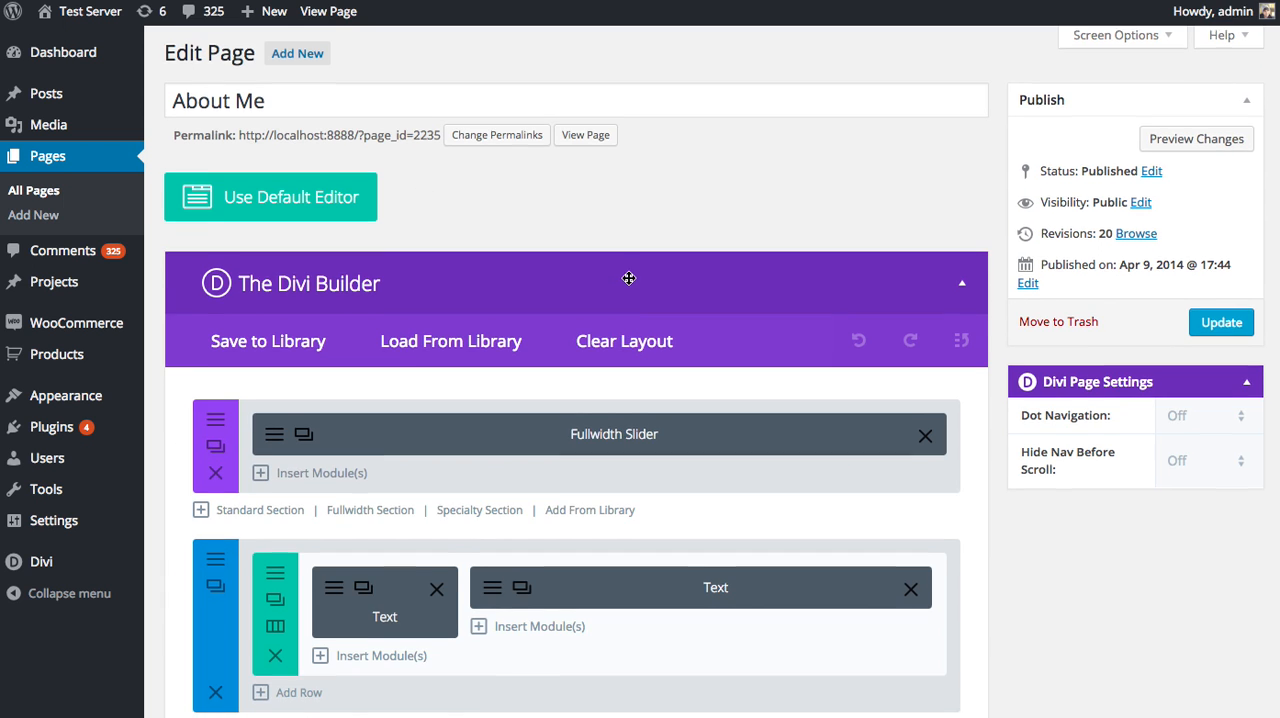
Add a standard section with a single full-width column row below the existing text section.
scroll(620, 340, "down", 5)
left_click(253, 324)
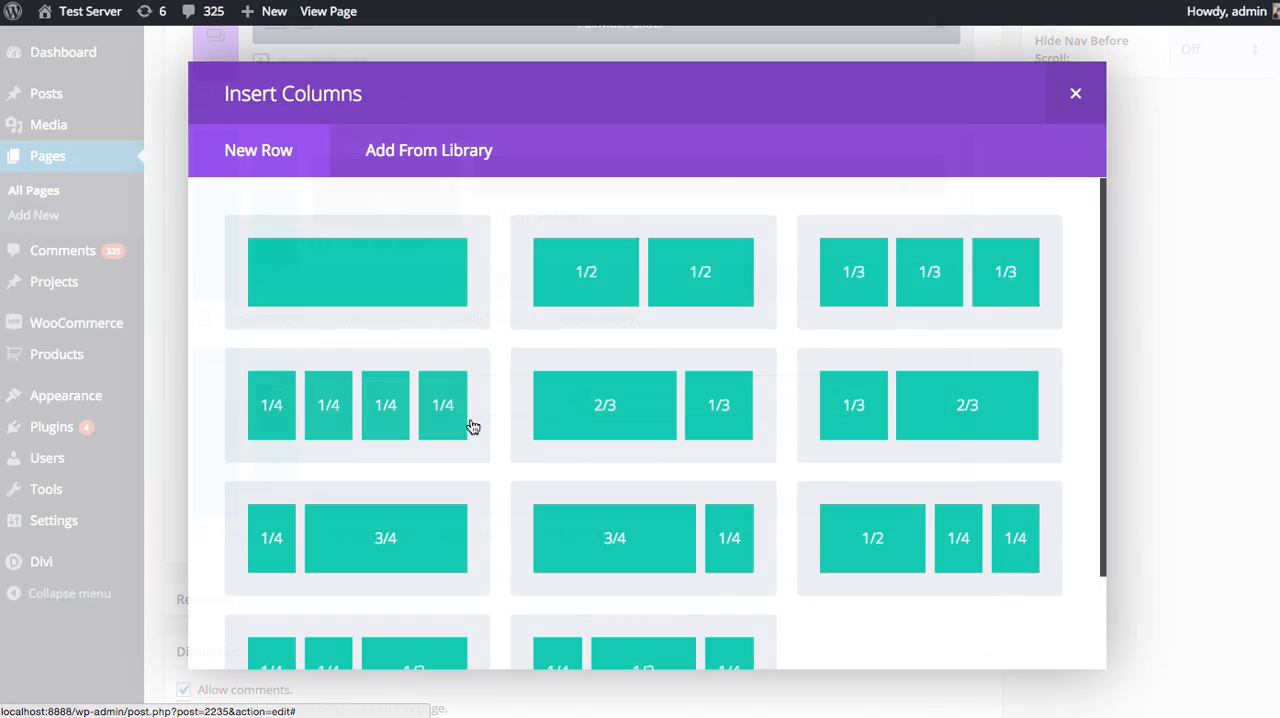
left_click(360, 278)
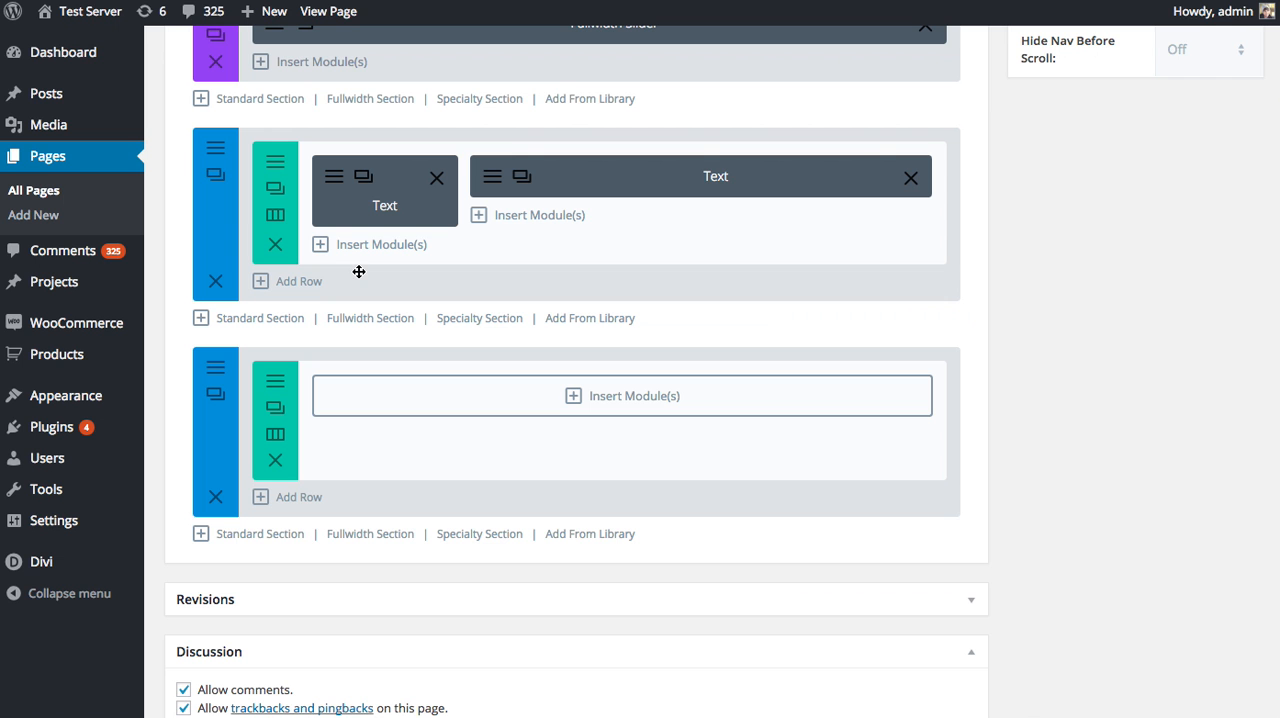
Insert a Portfolio module into the new row and show its advanced design settings.
left_click(482, 403)
scroll(480, 396, "down", 2)
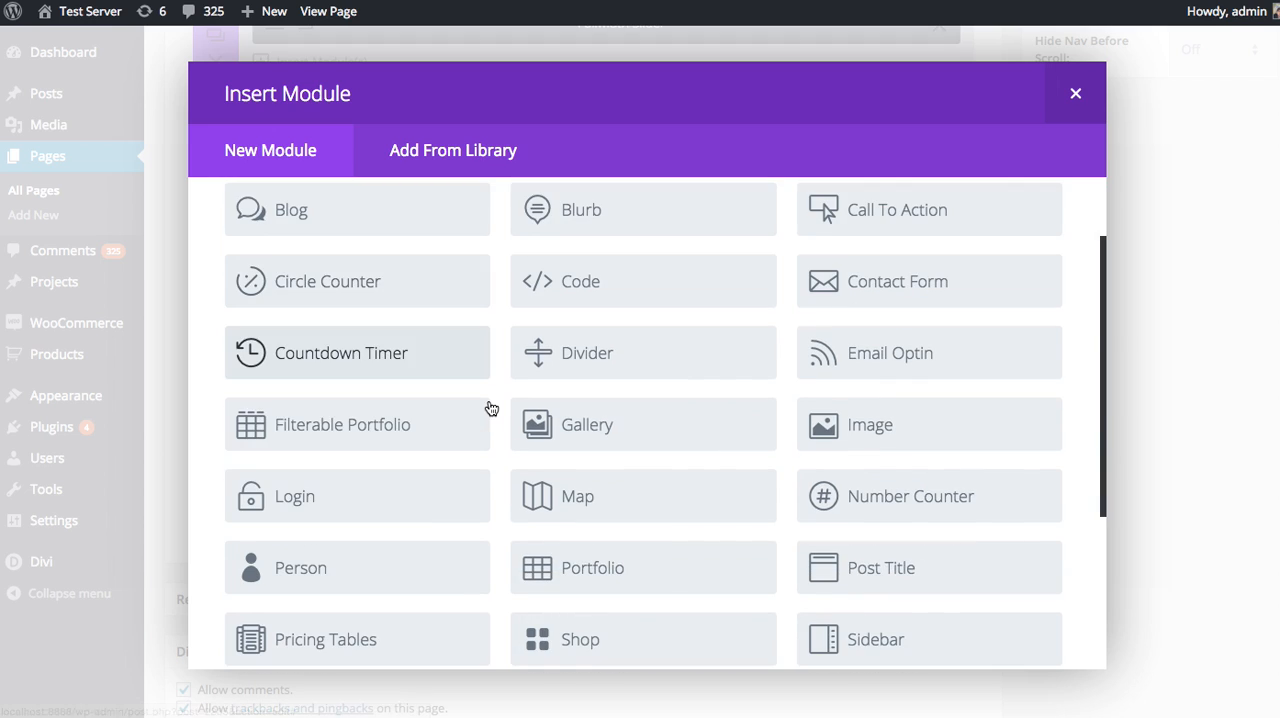
scroll(452, 418, "down", 1)
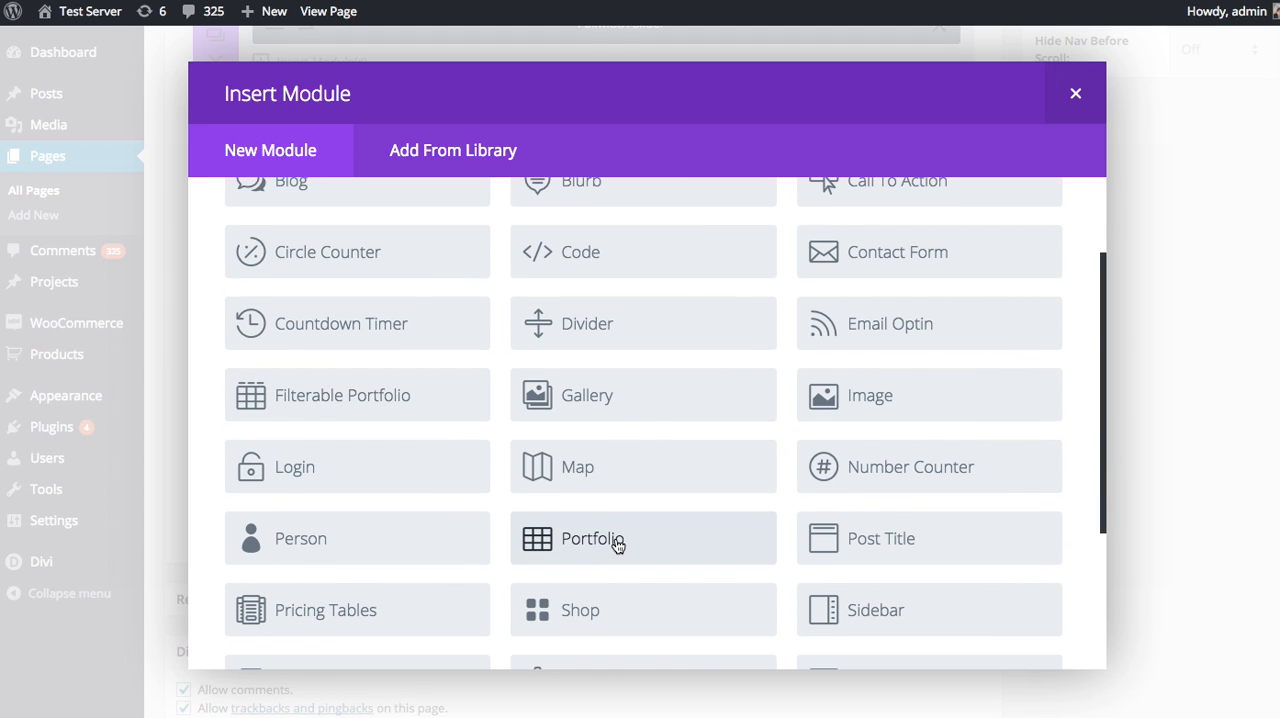
left_click(617, 541)
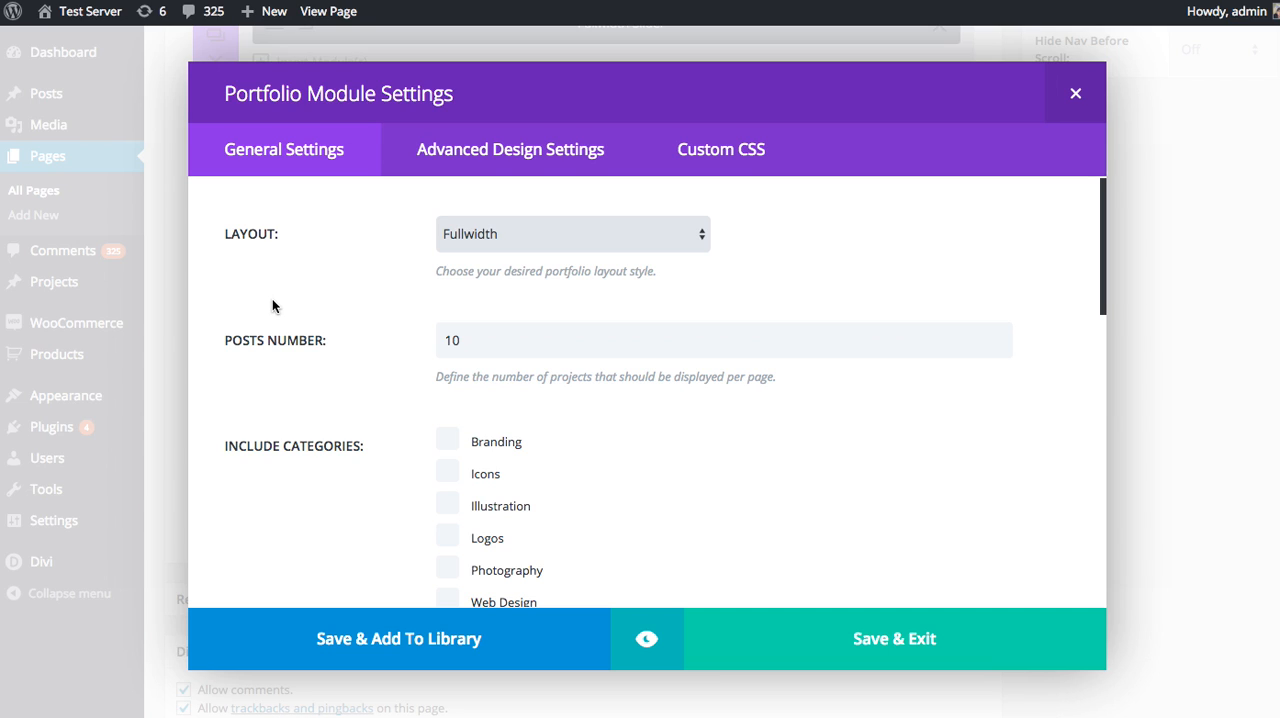
left_click(484, 162)
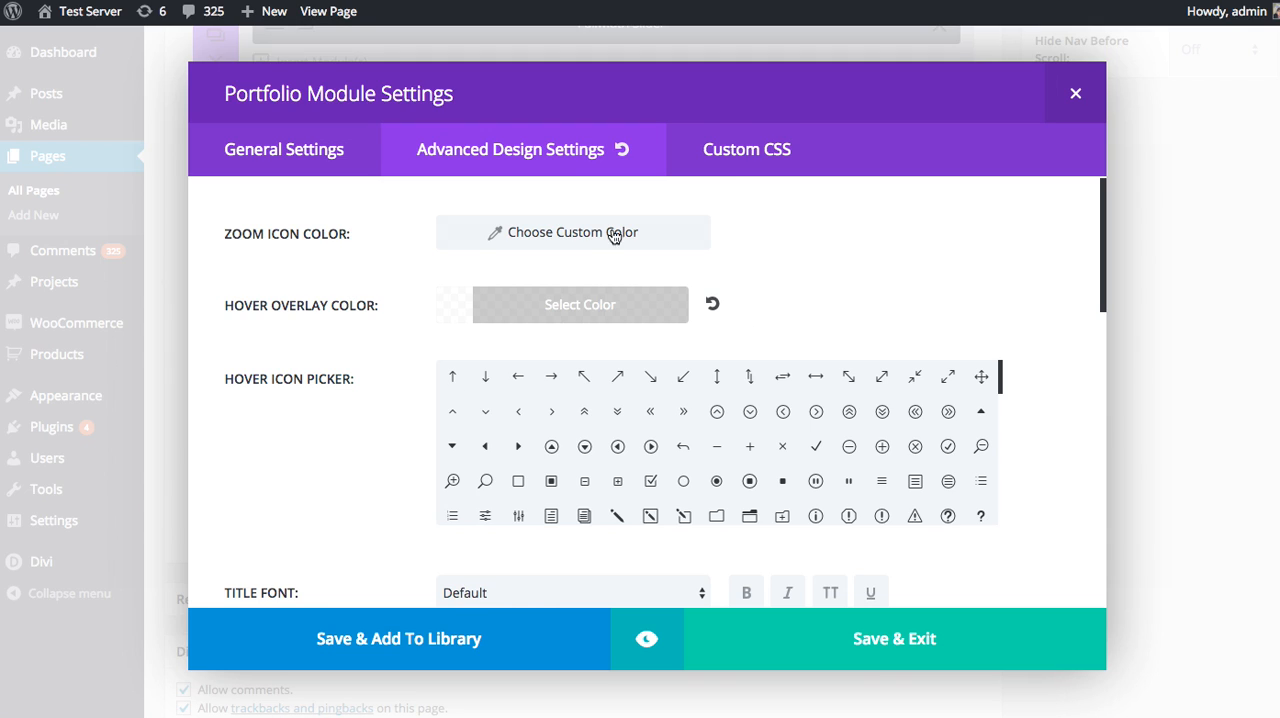
Look over the Portfolio module's custom CSS fields and return to its general settings.
left_click(763, 163)
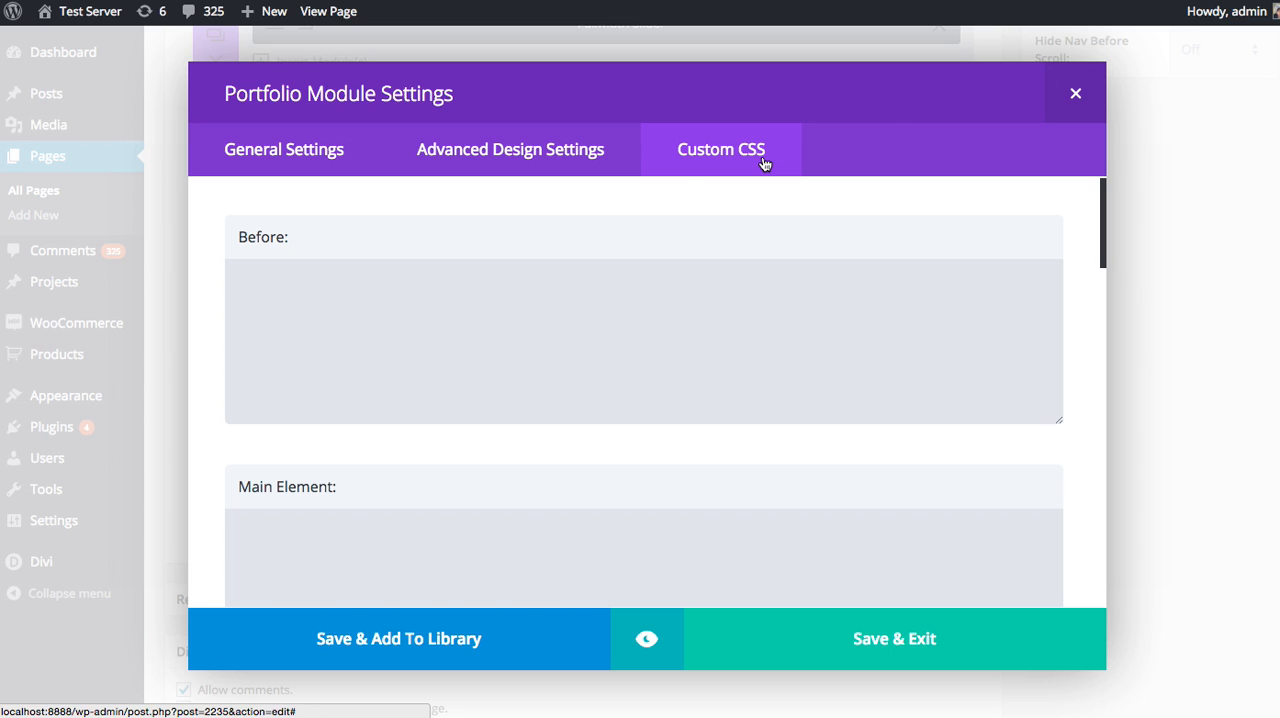
left_click(549, 354)
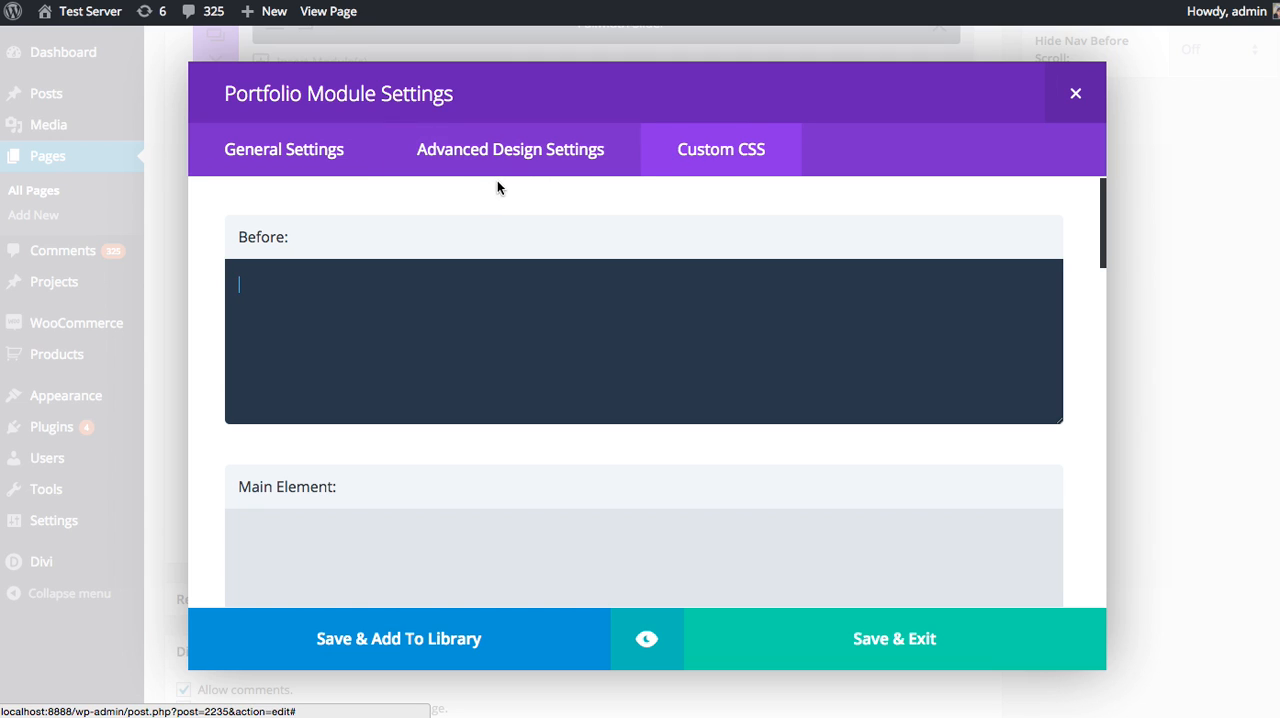
left_click(296, 159)
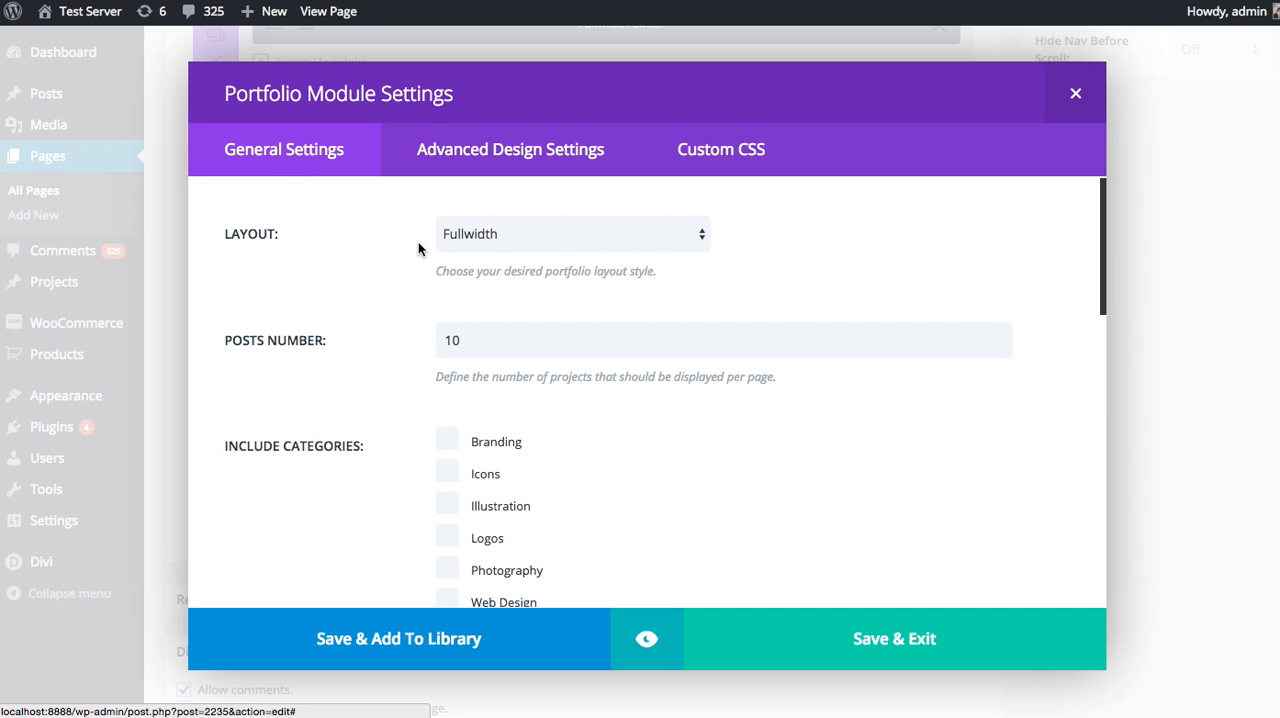
Set the portfolio layout to Grid and look over the posts number and category options.
left_click(491, 242)
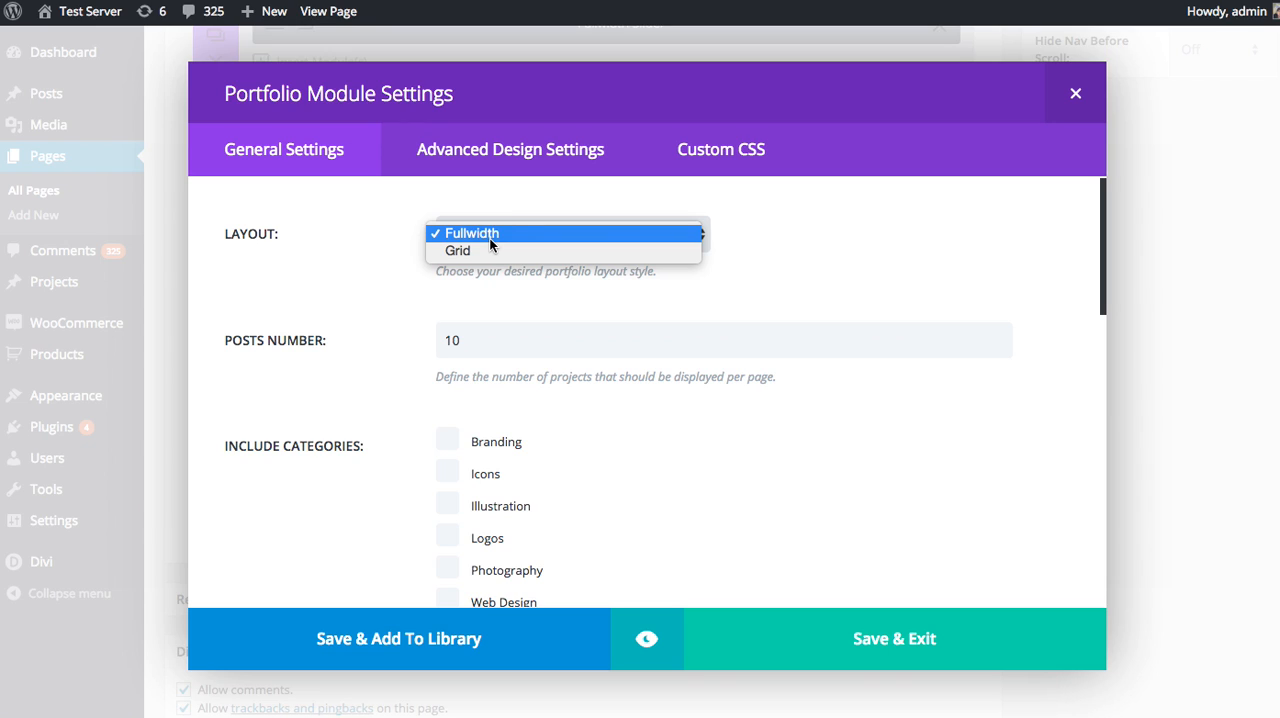
left_click(484, 251)
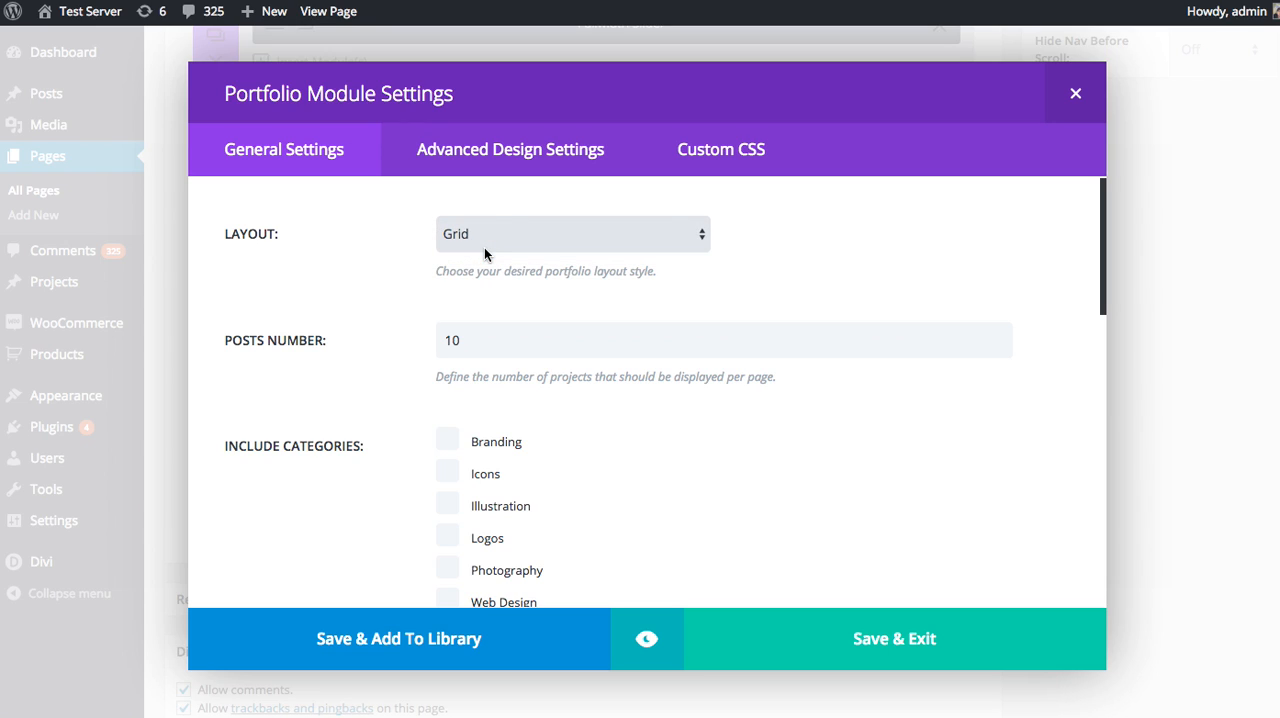
scroll(378, 318, "down", 1)
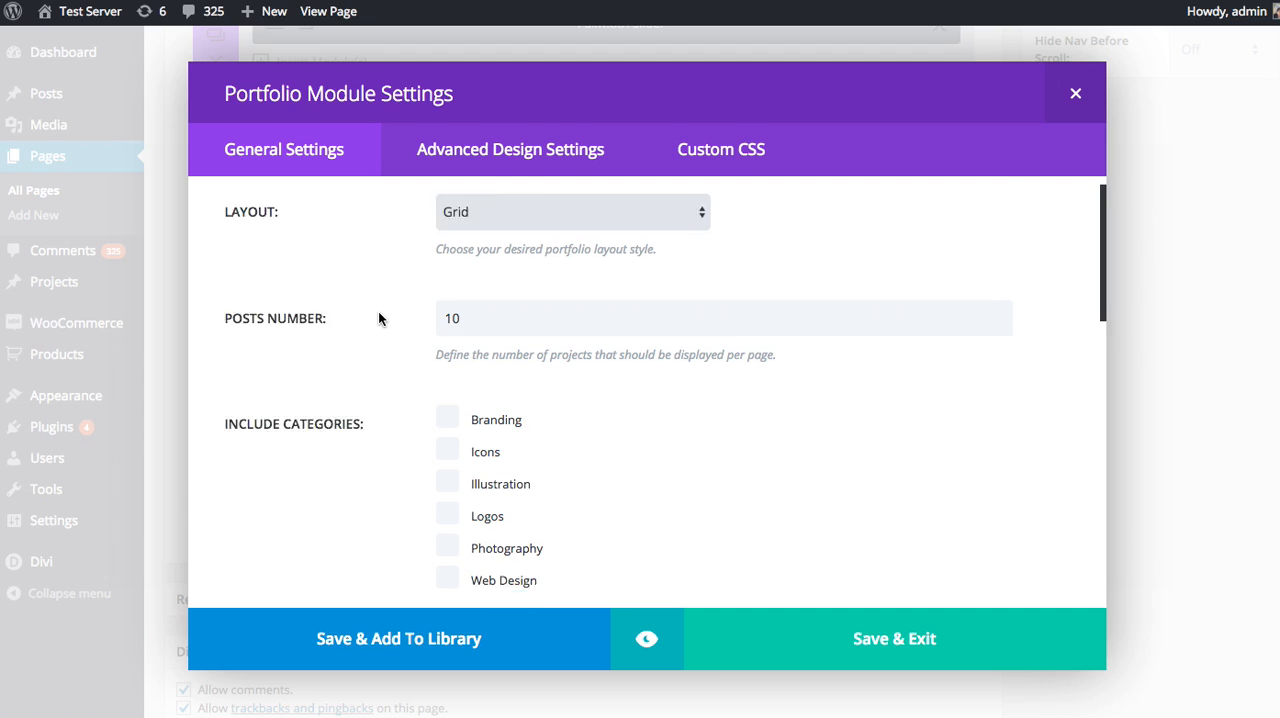
scroll(378, 318, "down", 1)
scroll(368, 305, "down", 2)
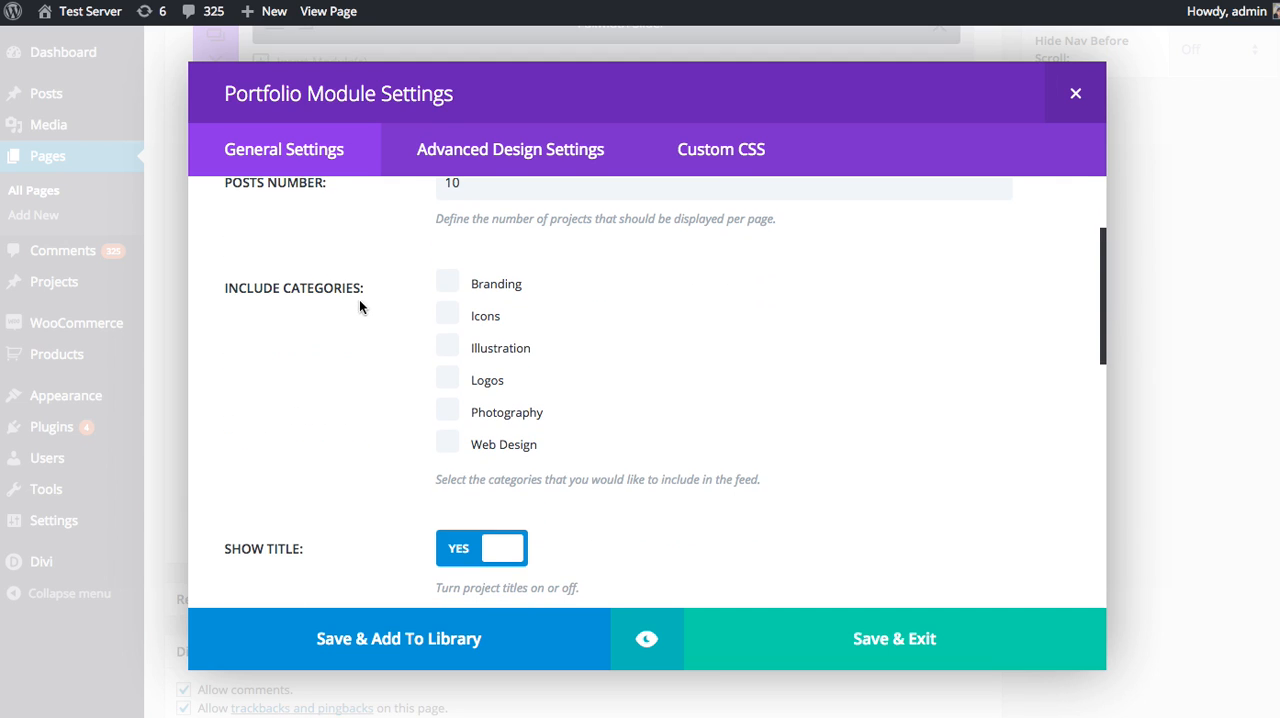
scroll(350, 297, "up", 3)
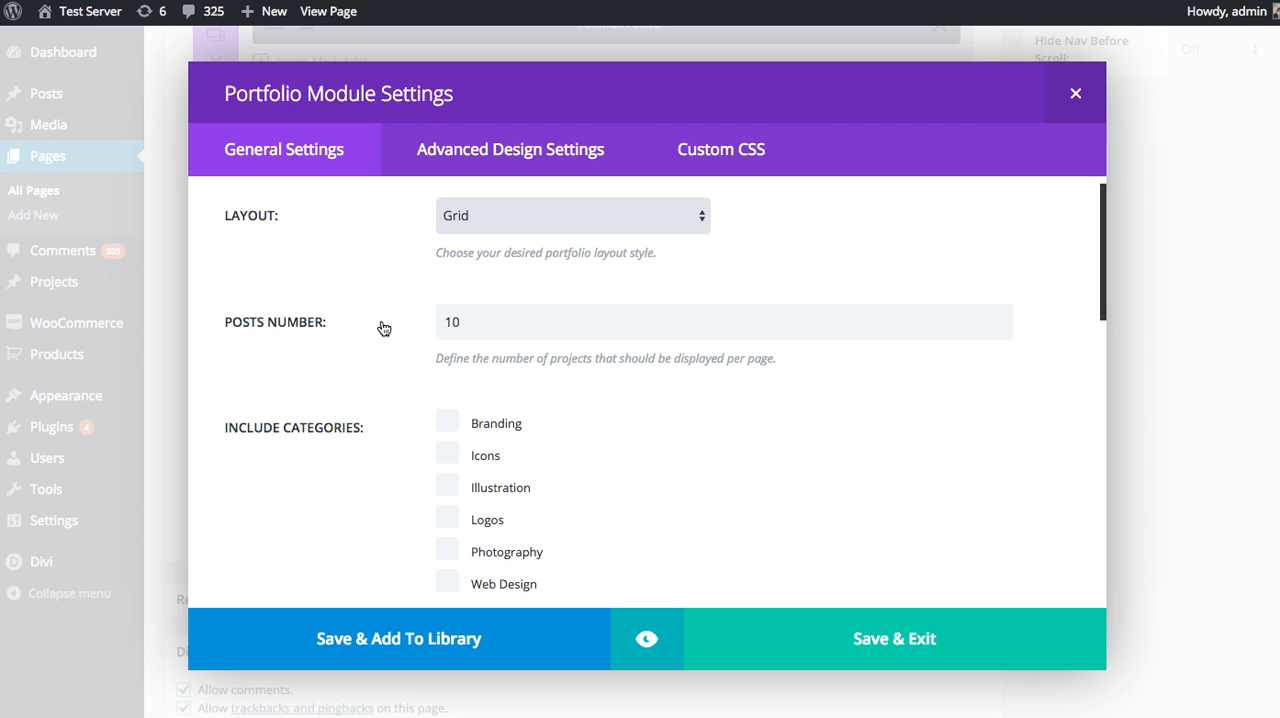
left_click(468, 322)
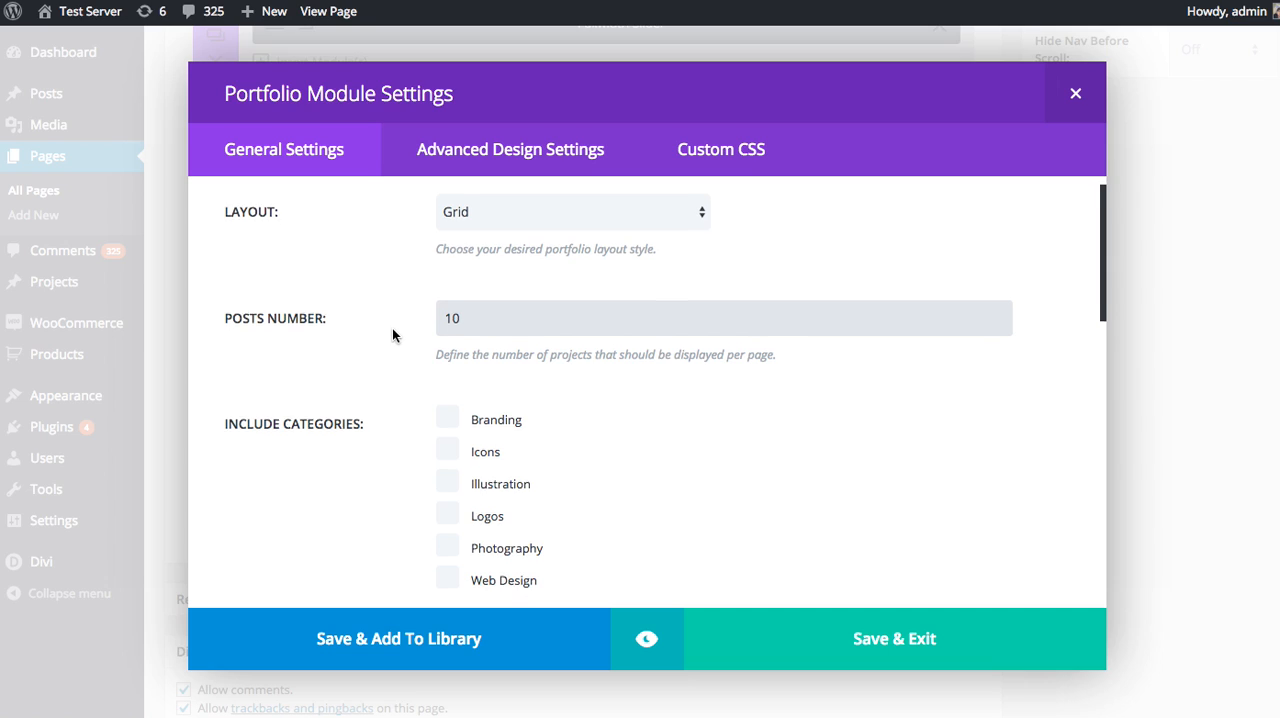
Review the title and category display options and turn off pagination for the portfolio feed.
scroll(393, 328, "down", 2)
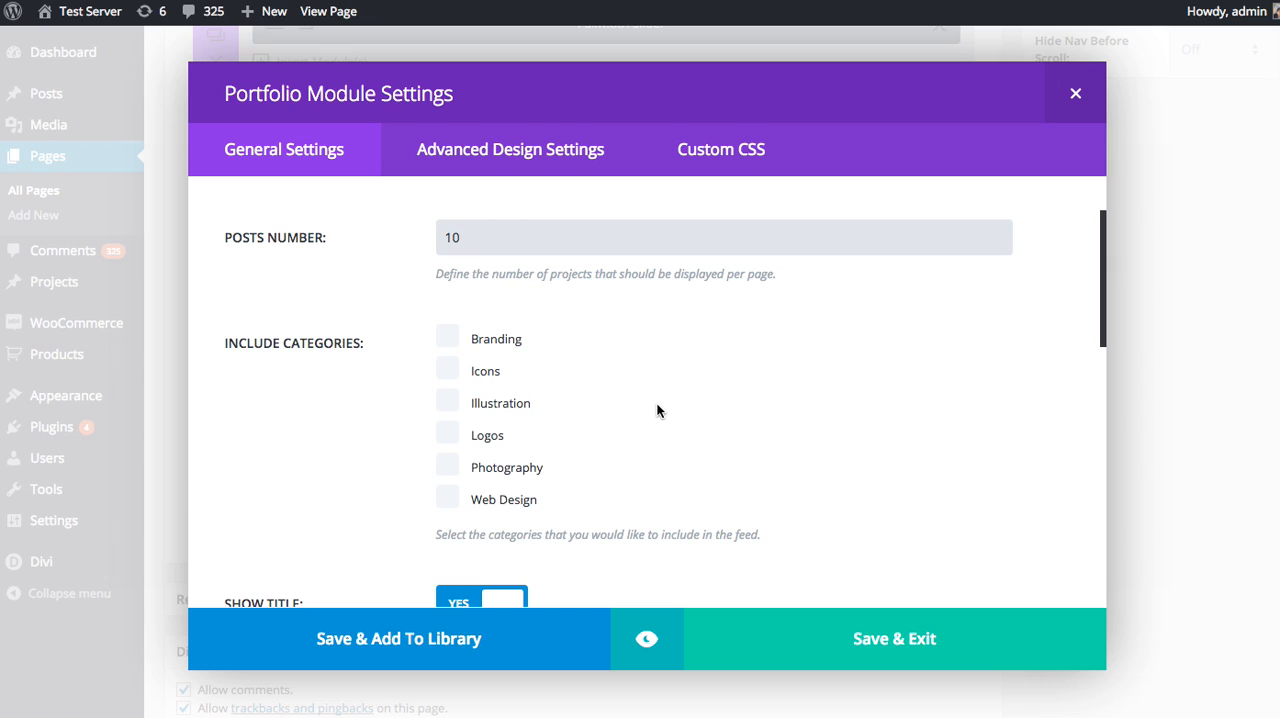
scroll(660, 405, "down", 5)
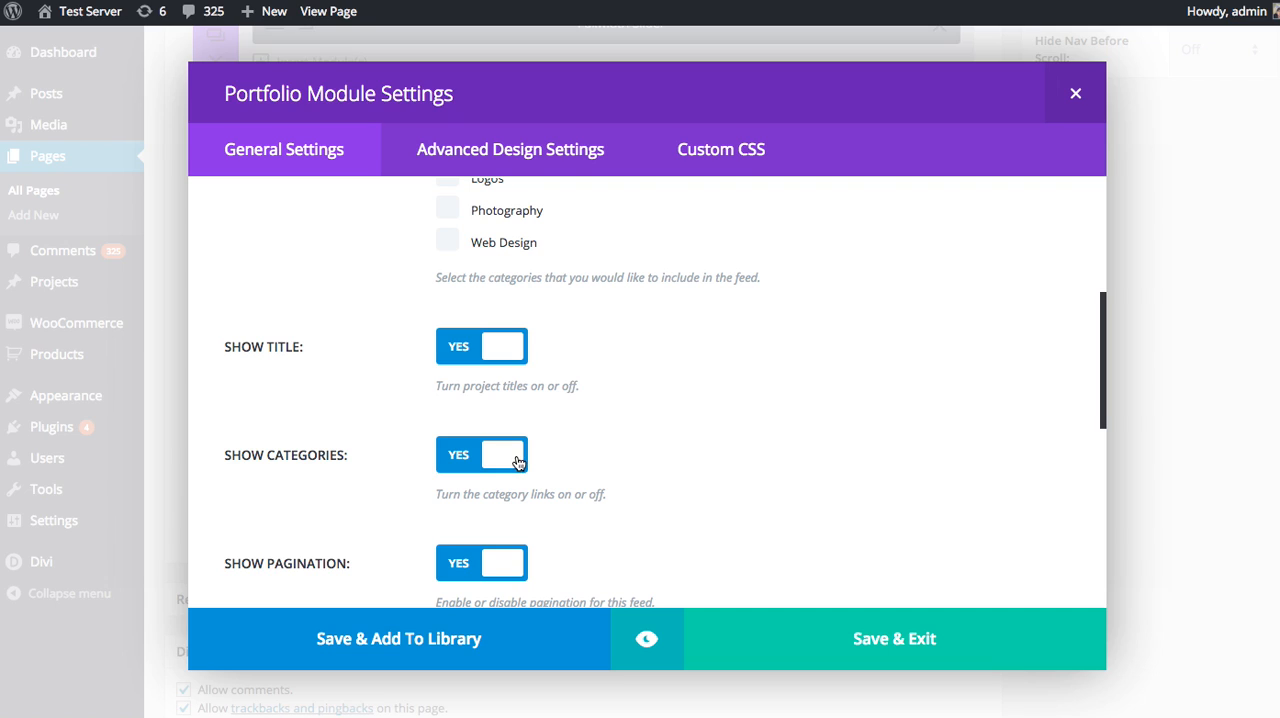
scroll(622, 416, "down", 2)
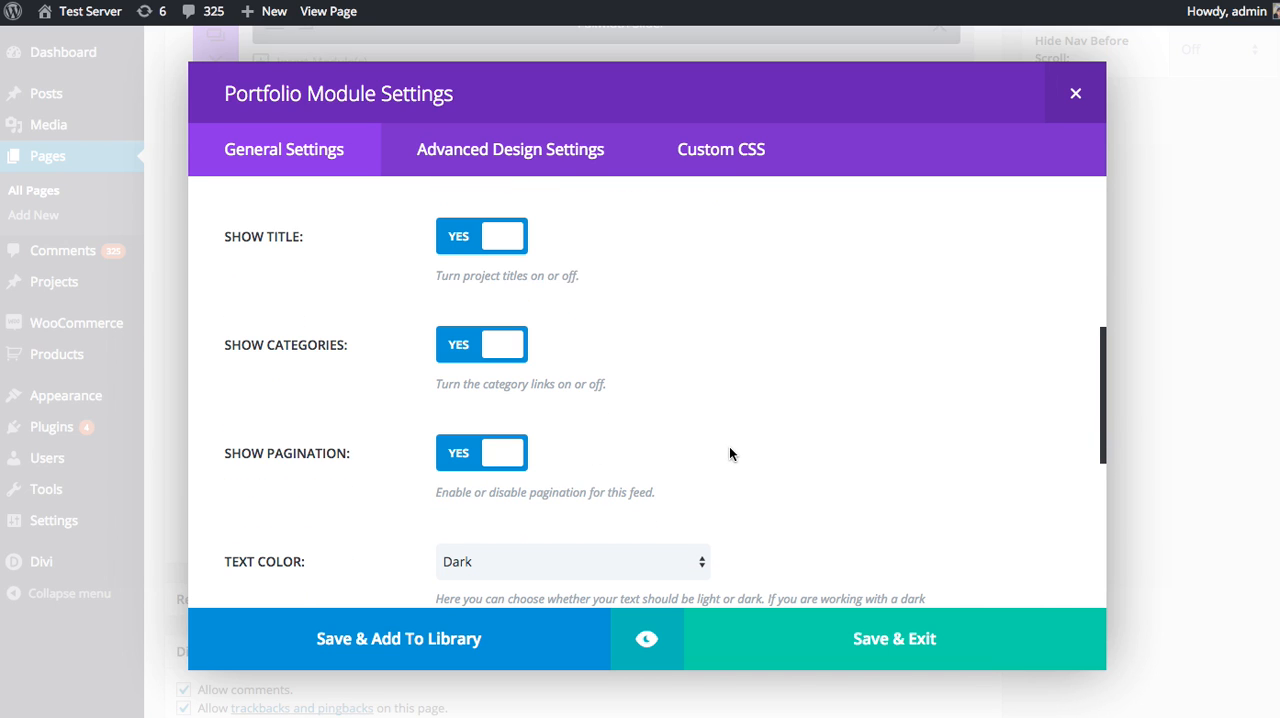
scroll(729, 454, "up", 5)
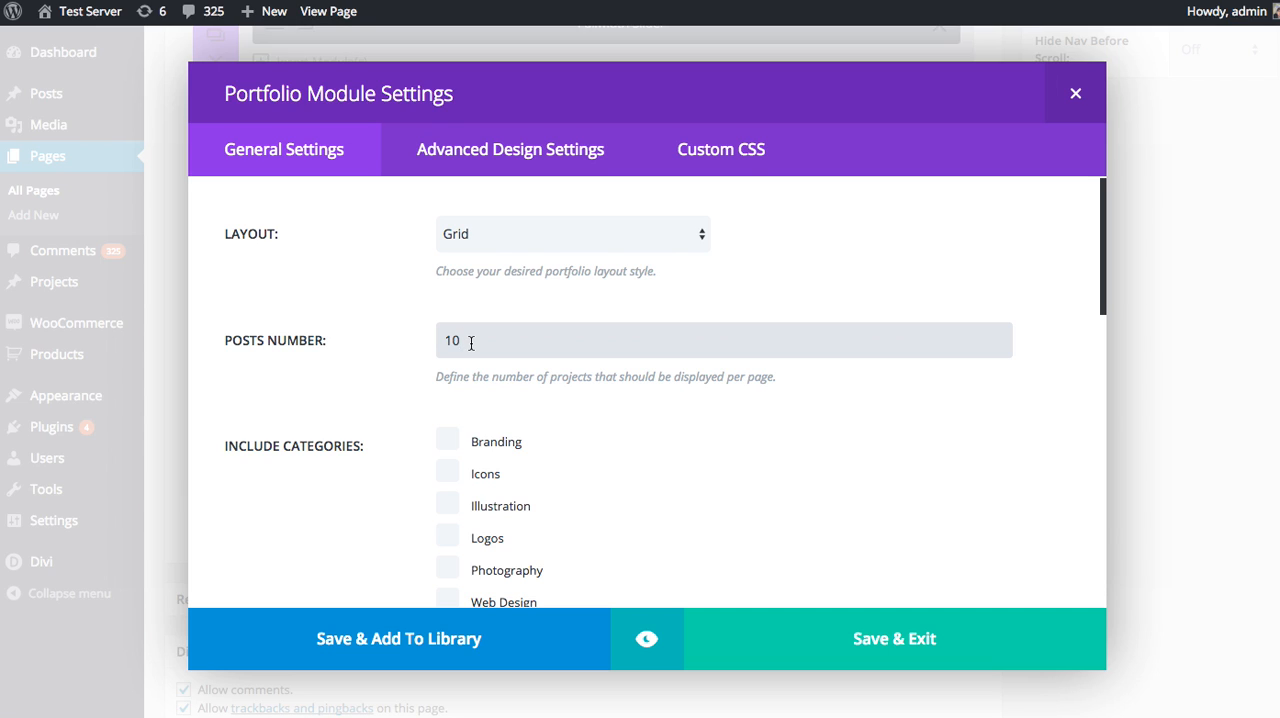
scroll(367, 342, "down", 5)
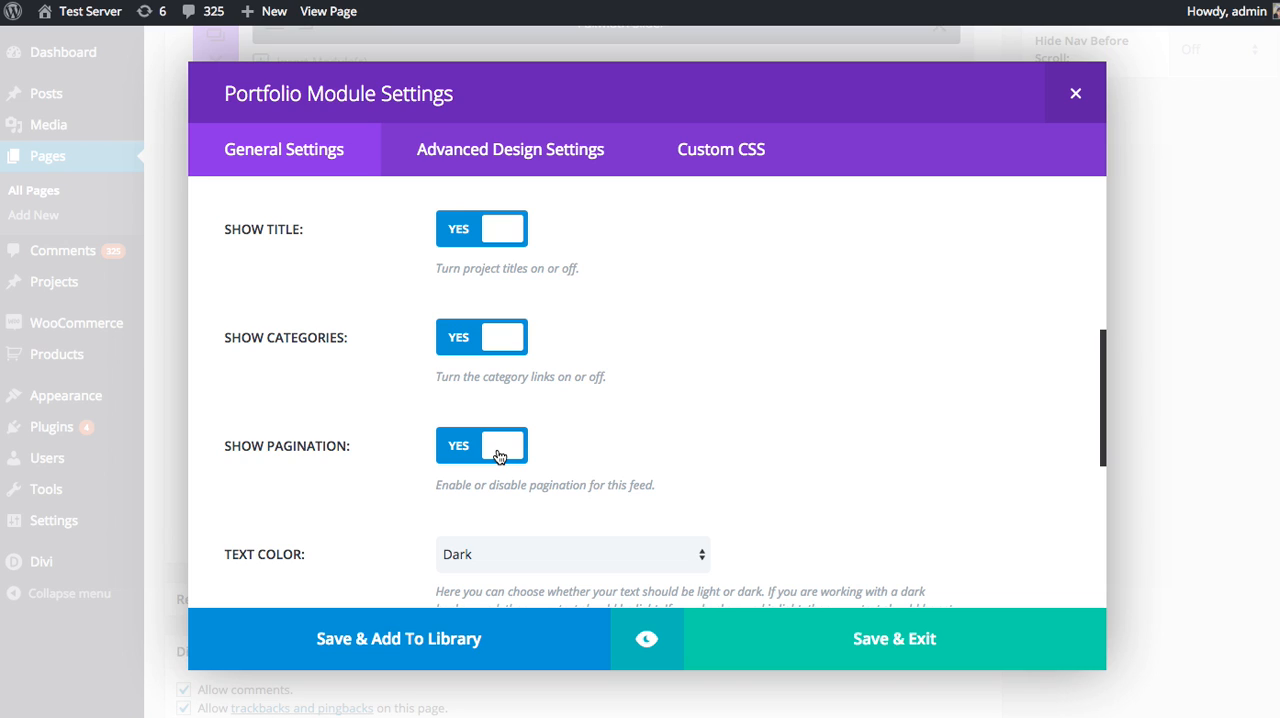
left_click(500, 456)
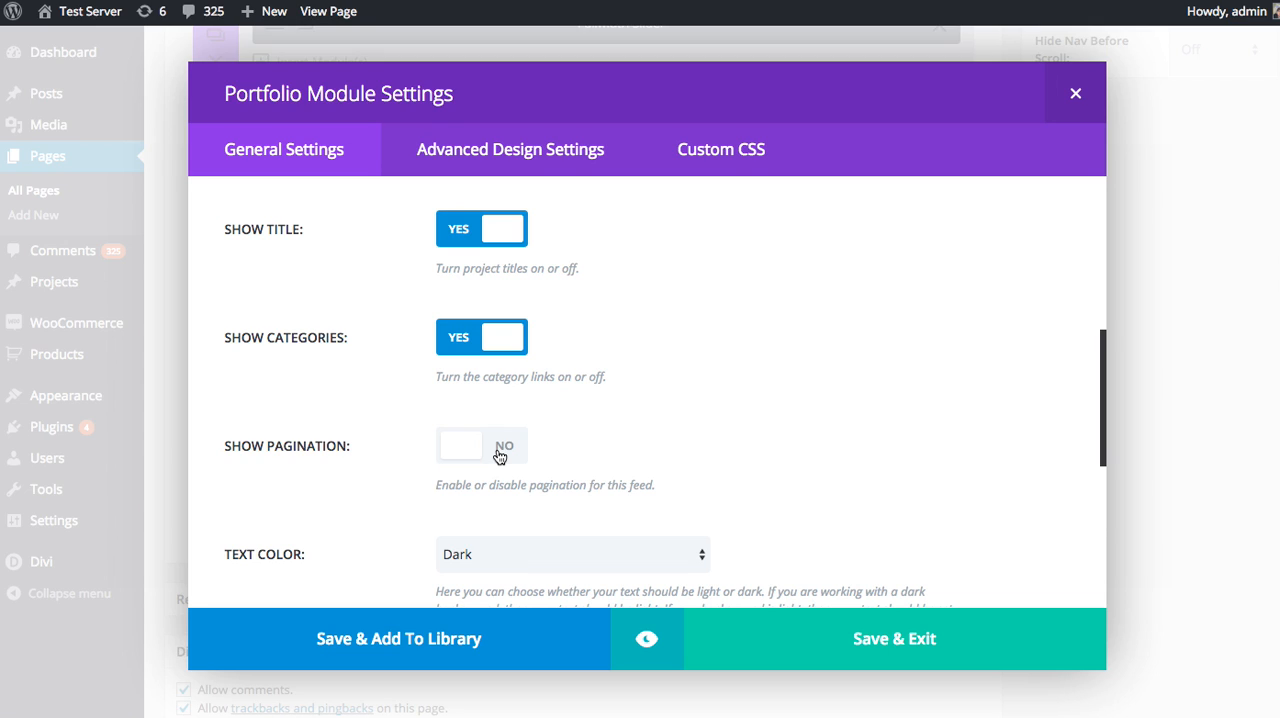
Choose Dark as the text color and look over the admin label, CSS ID and CSS class fields.
scroll(630, 370, "down", 3)
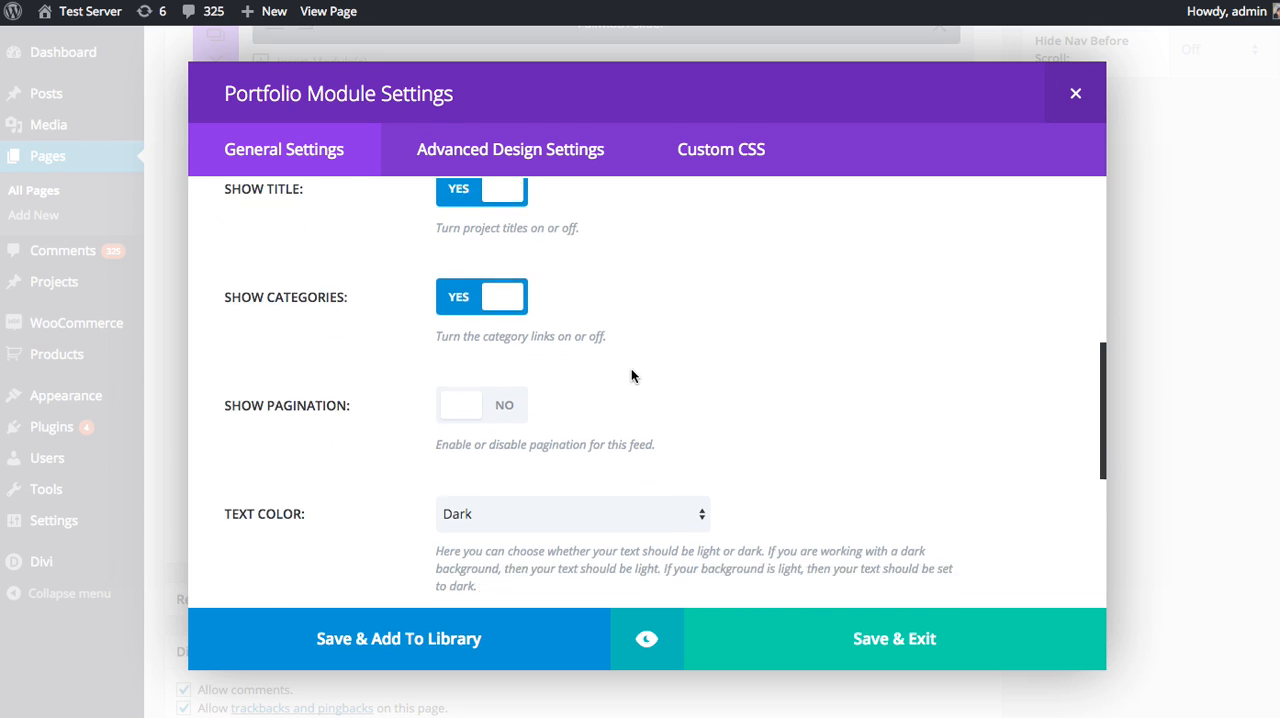
scroll(767, 372, "down", 2)
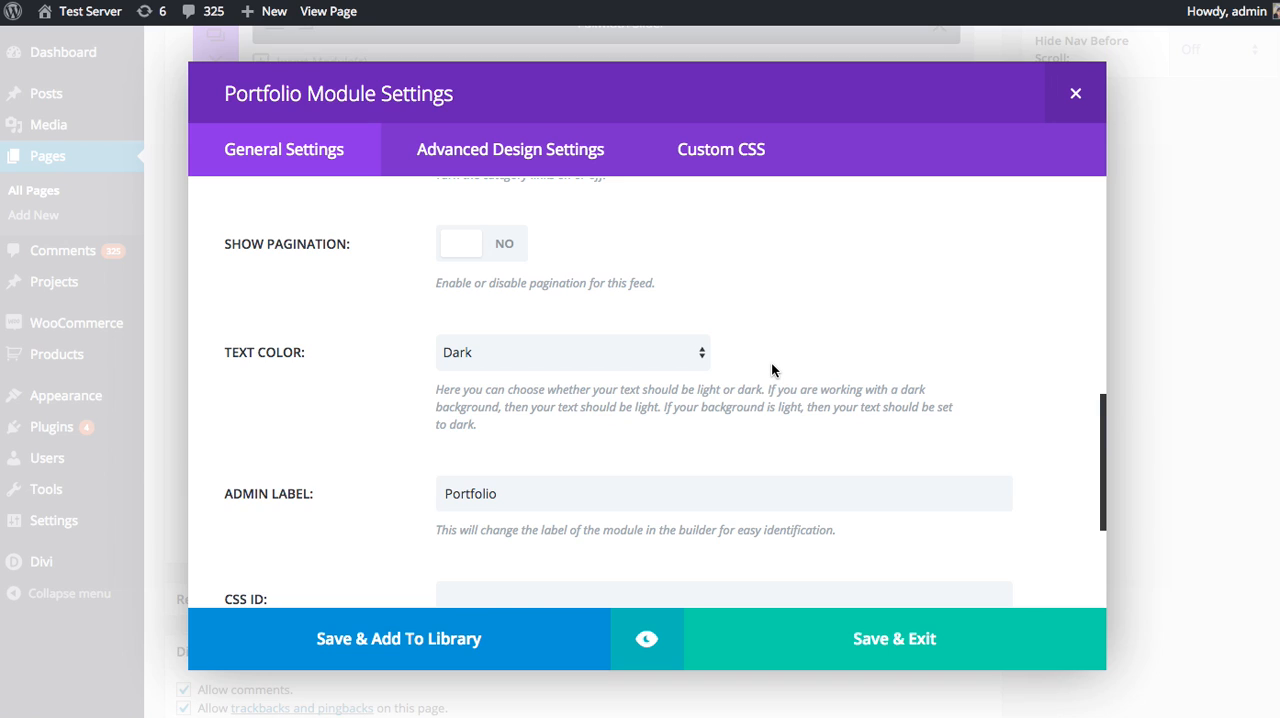
scroll(771, 370, "up", 2)
scroll(771, 370, "up", 1)
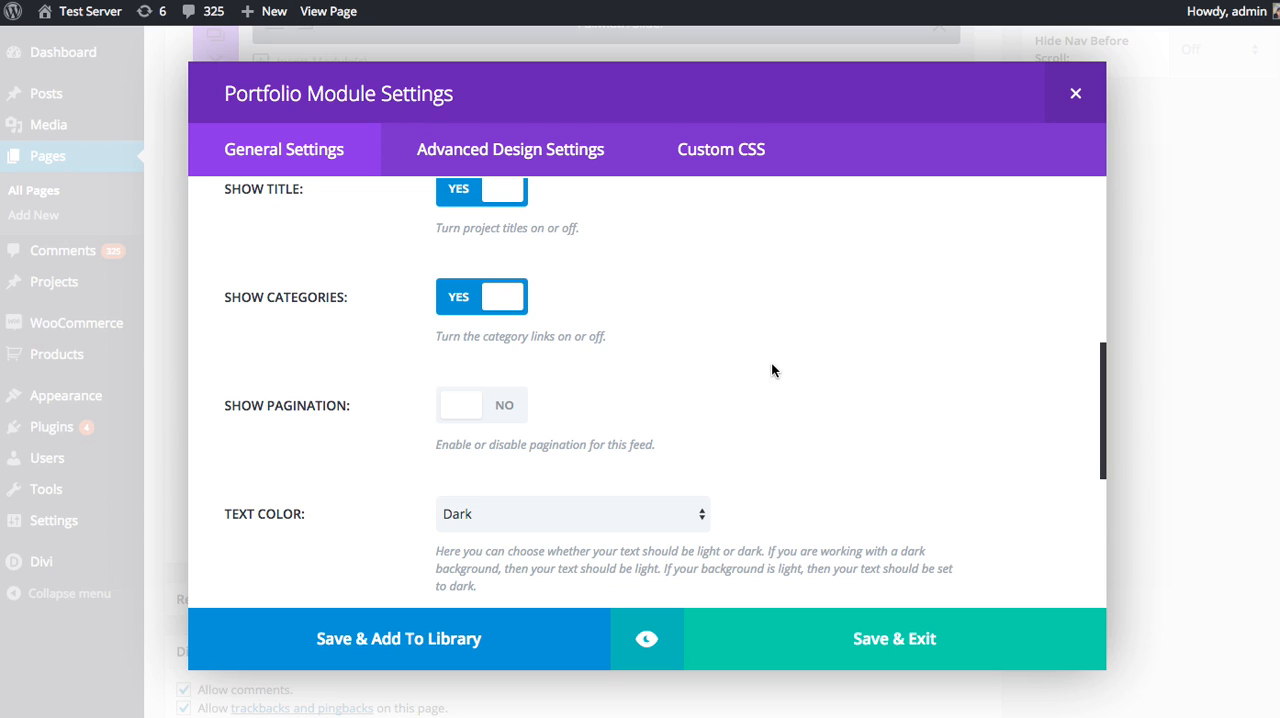
scroll(775, 365, "down", 3)
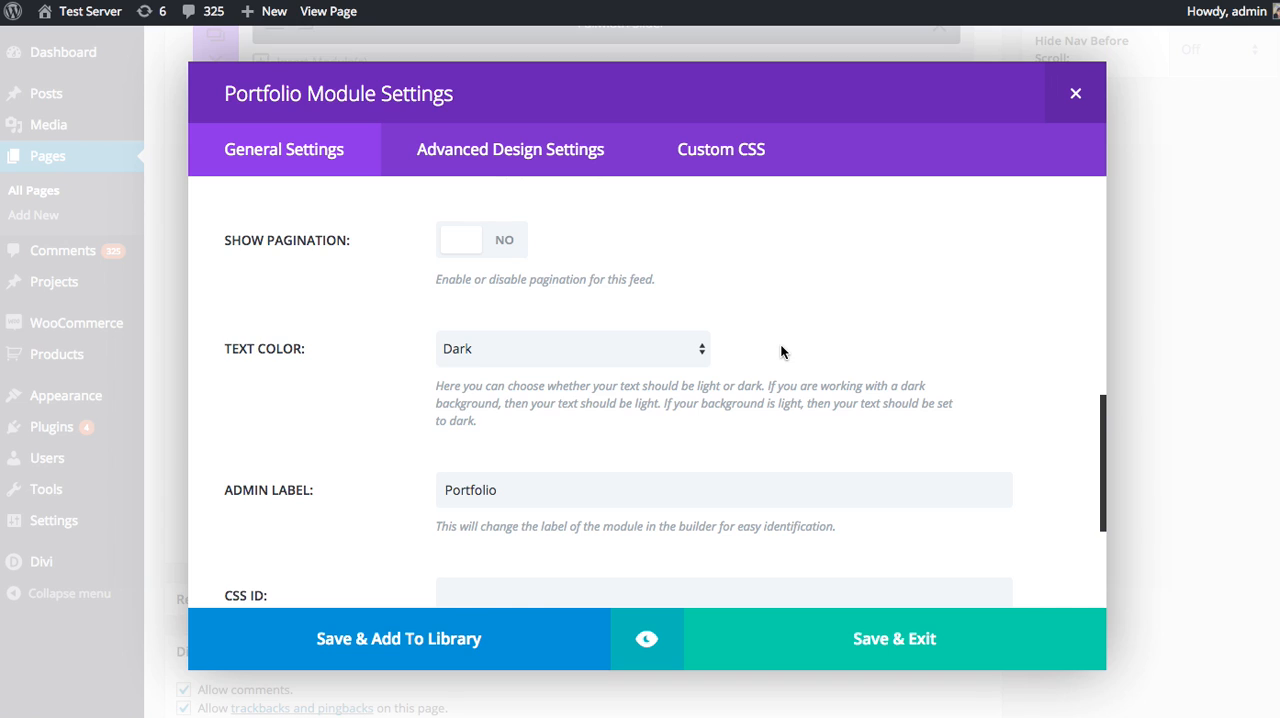
left_click(575, 348)
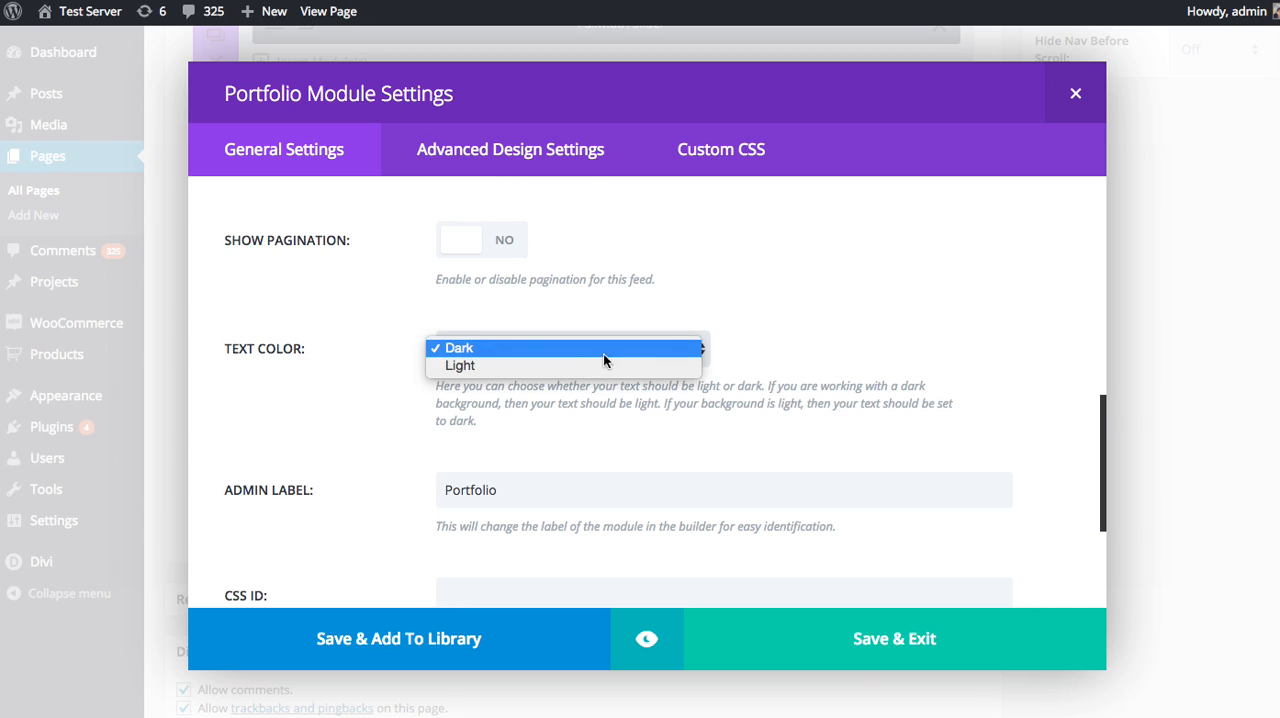
left_click(478, 349)
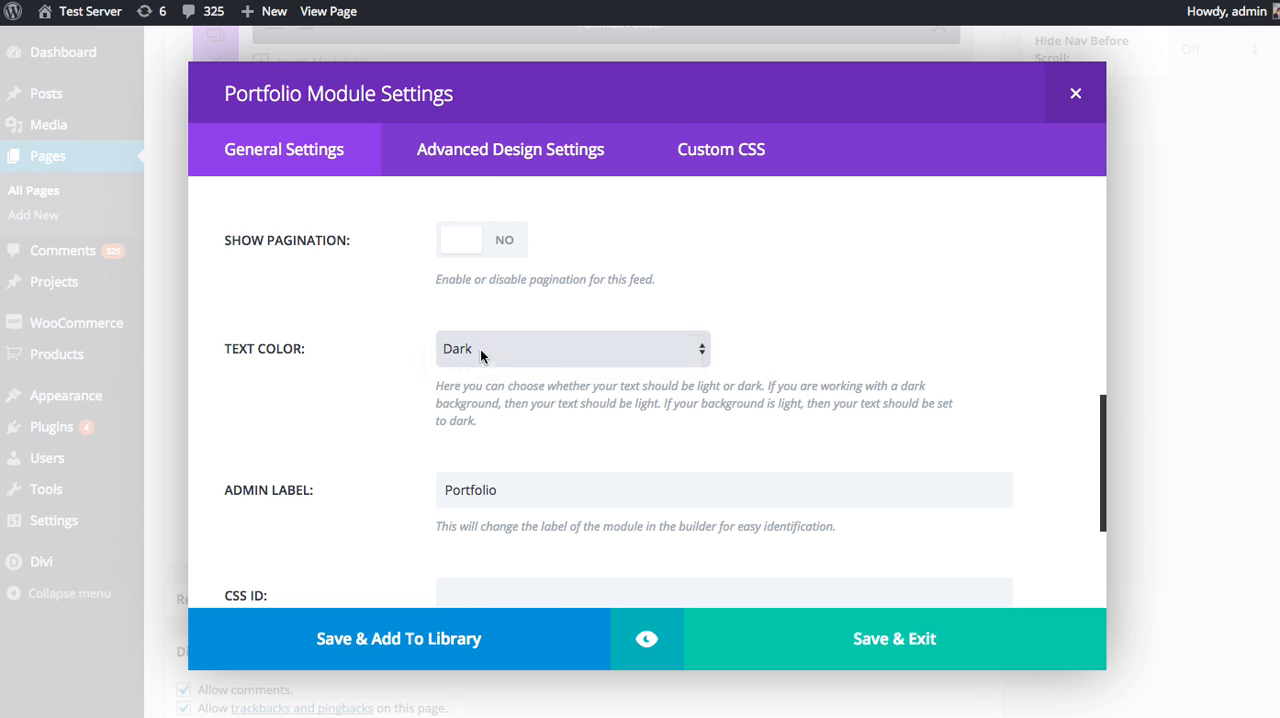
scroll(820, 335, "down", 4)
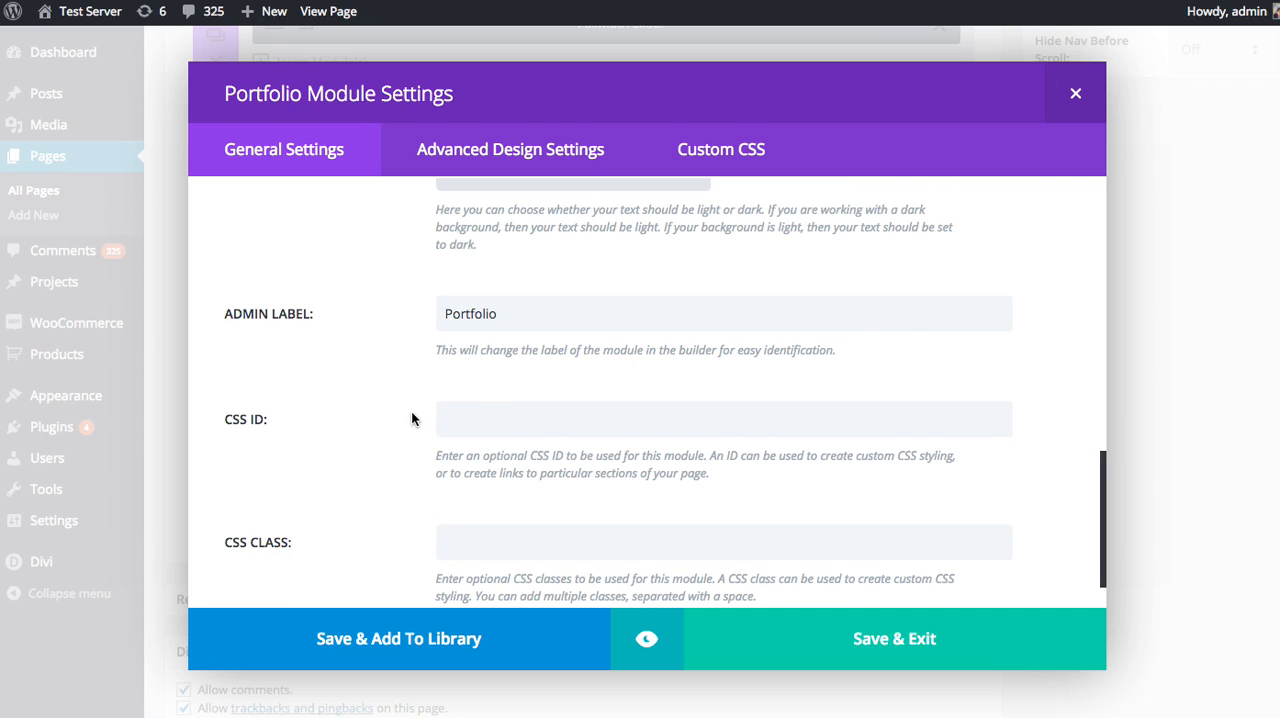
scroll(380, 440, "down", 1)
scroll(358, 480, "up", 15)
scroll(356, 483, "up", 5)
scroll(352, 490, "down", 20)
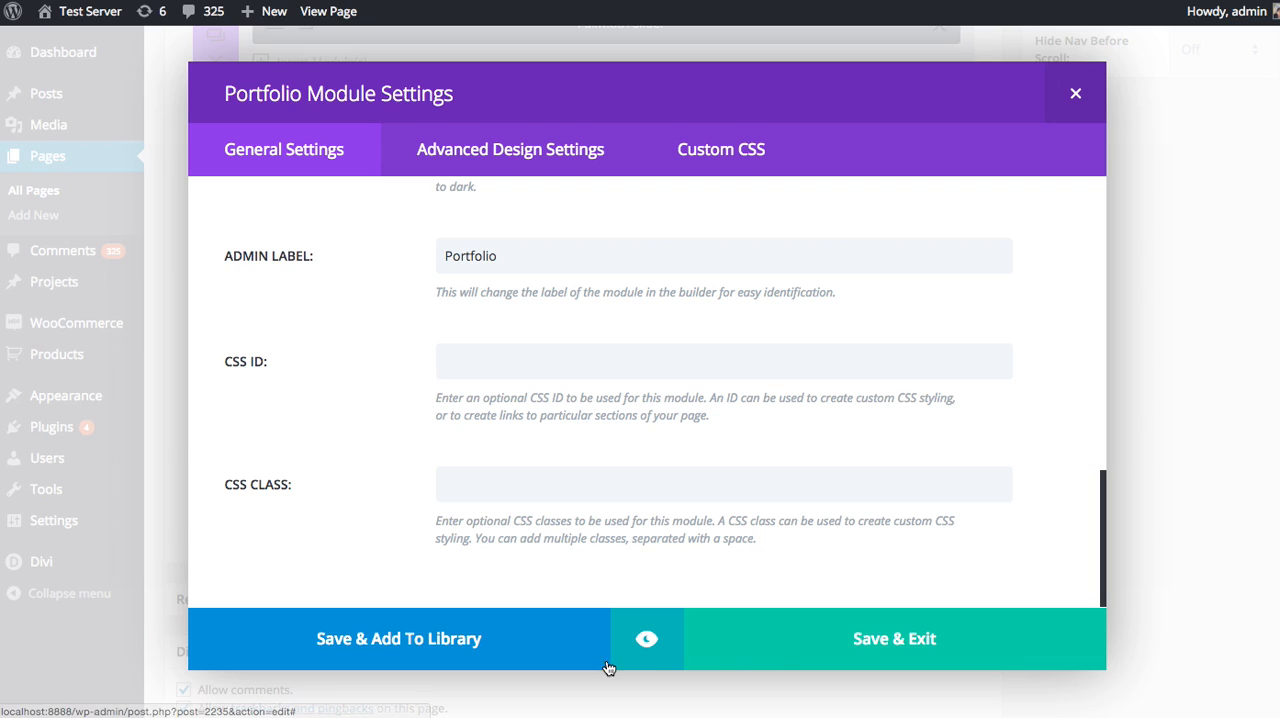
Preview the Portfolio module at desktop size and examine how its project rows fill the grid.
left_click(643, 645)
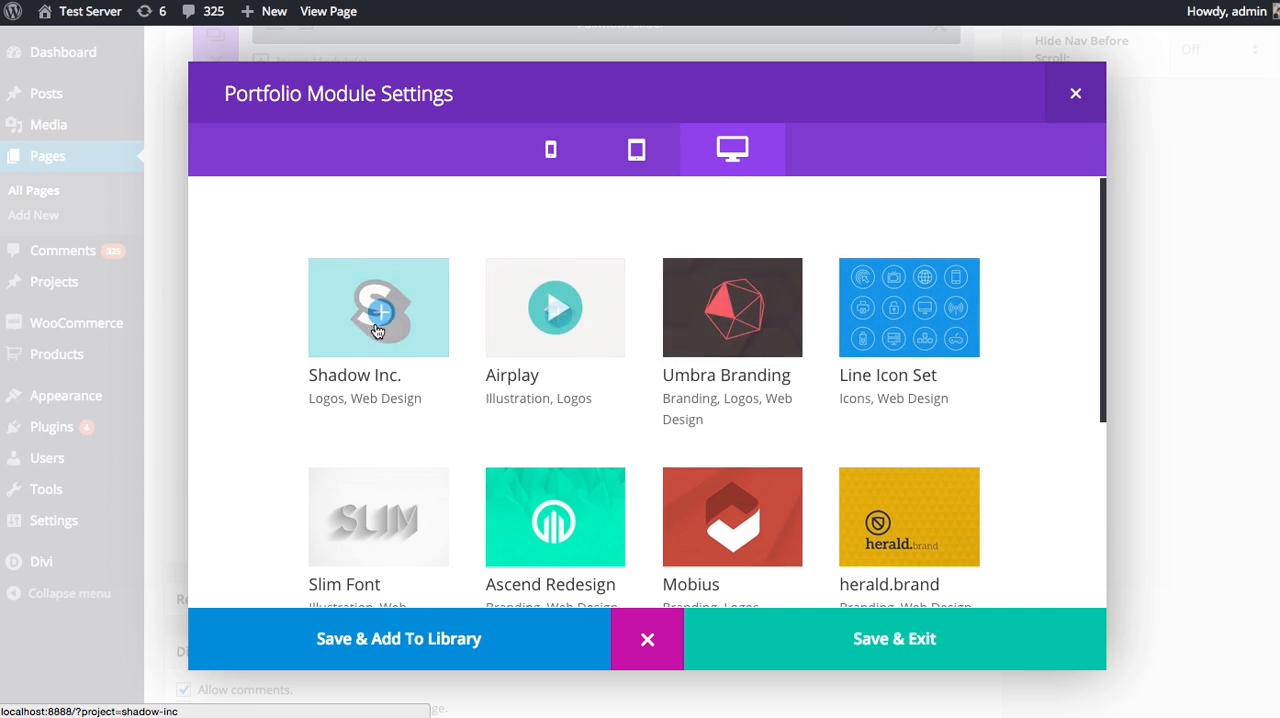
scroll(352, 354, "down", 4)
scroll(350, 358, "up", 4)
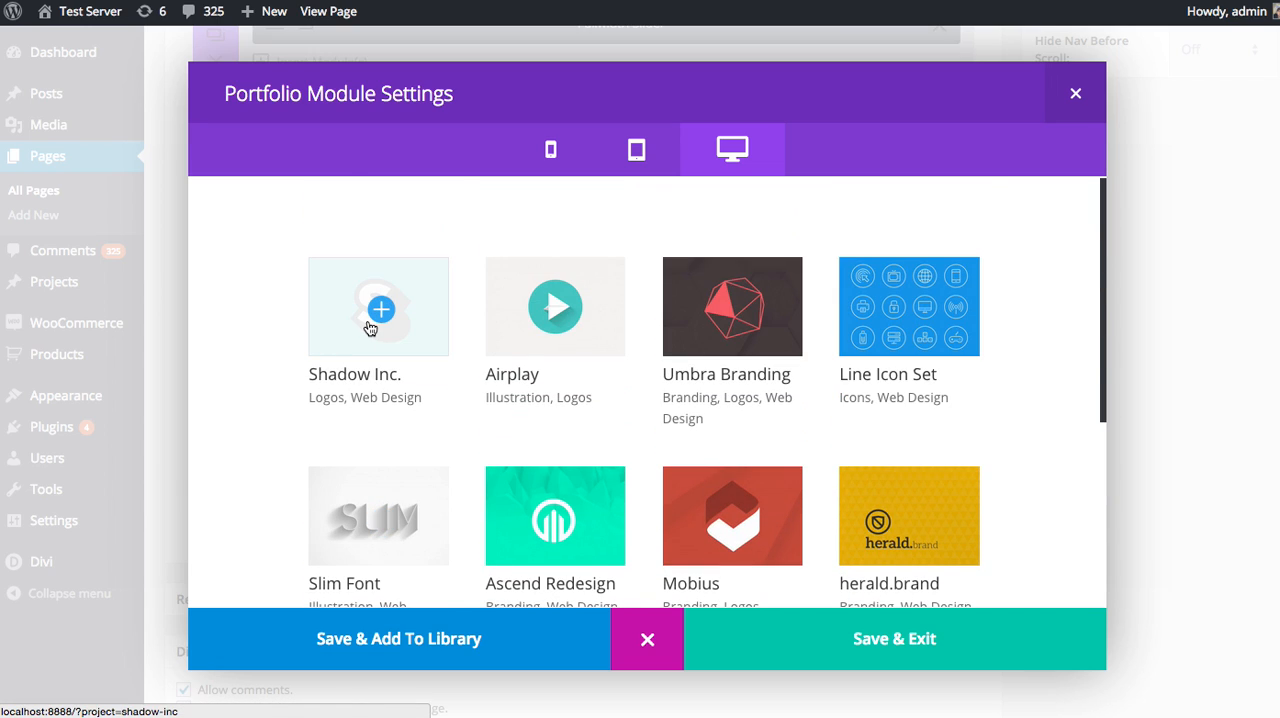
scroll(791, 329, "down", 3)
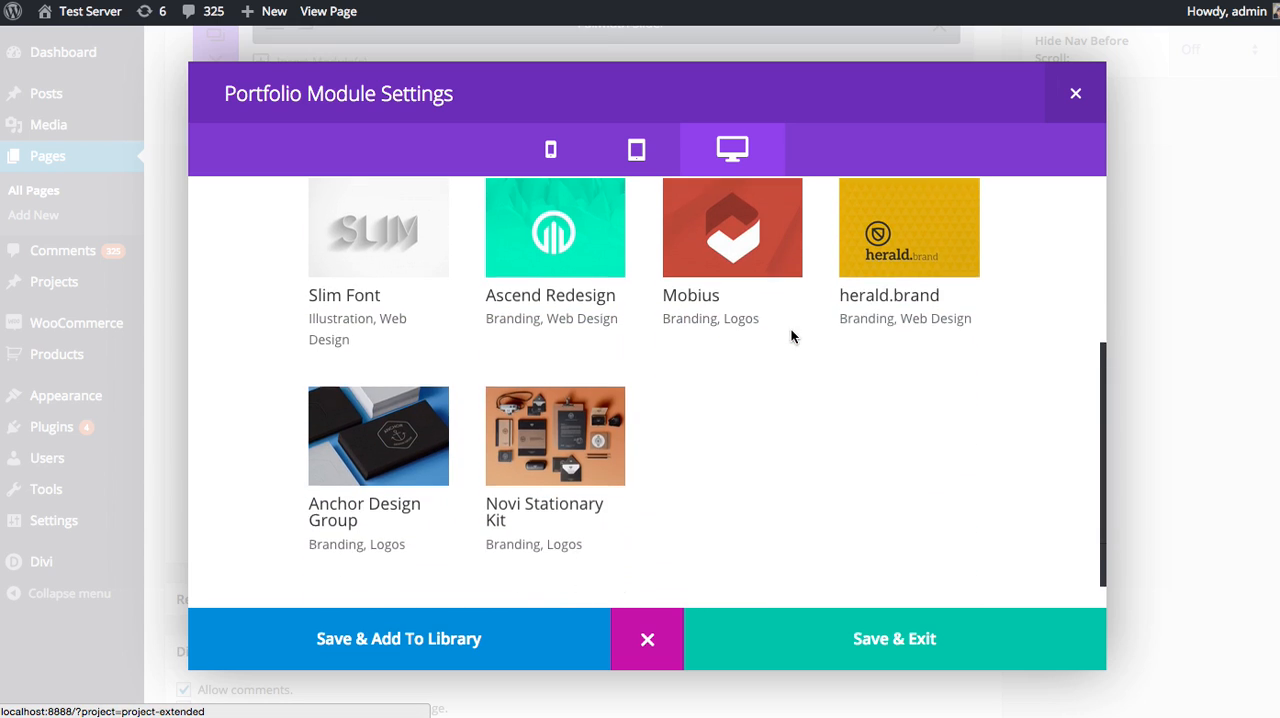
scroll(561, 441, "up", 3)
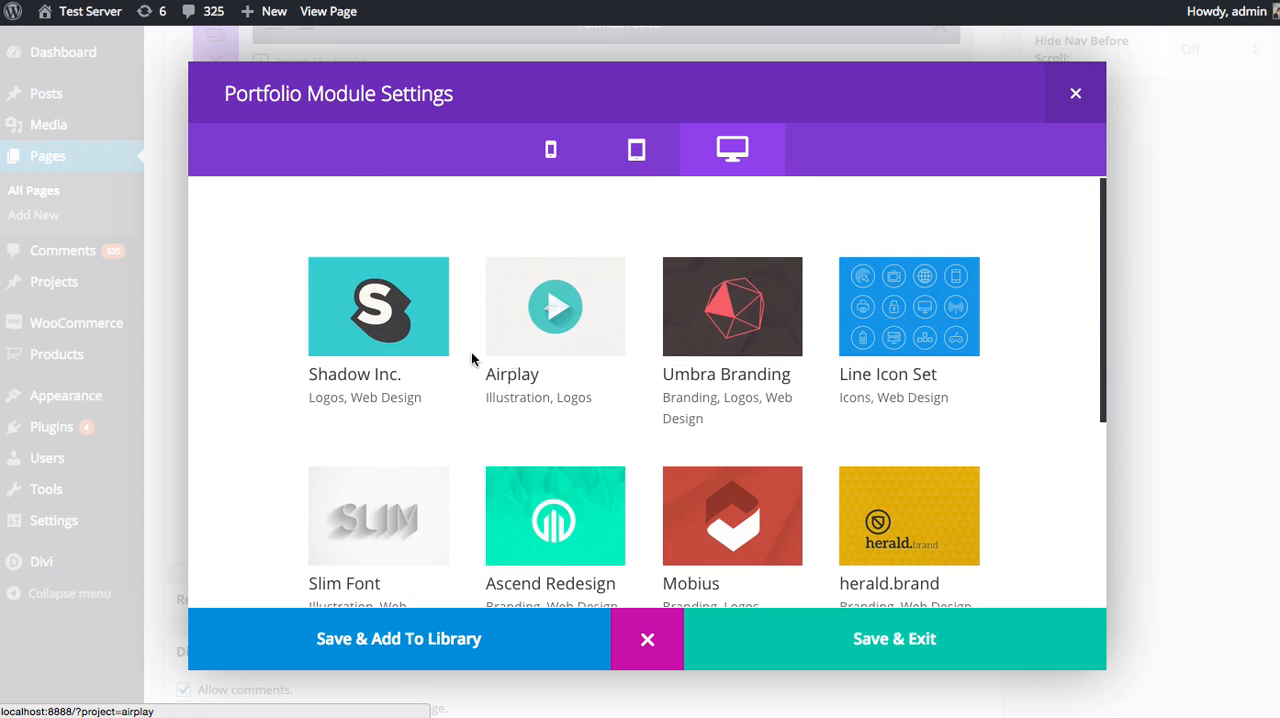
scroll(646, 594, "down", 3)
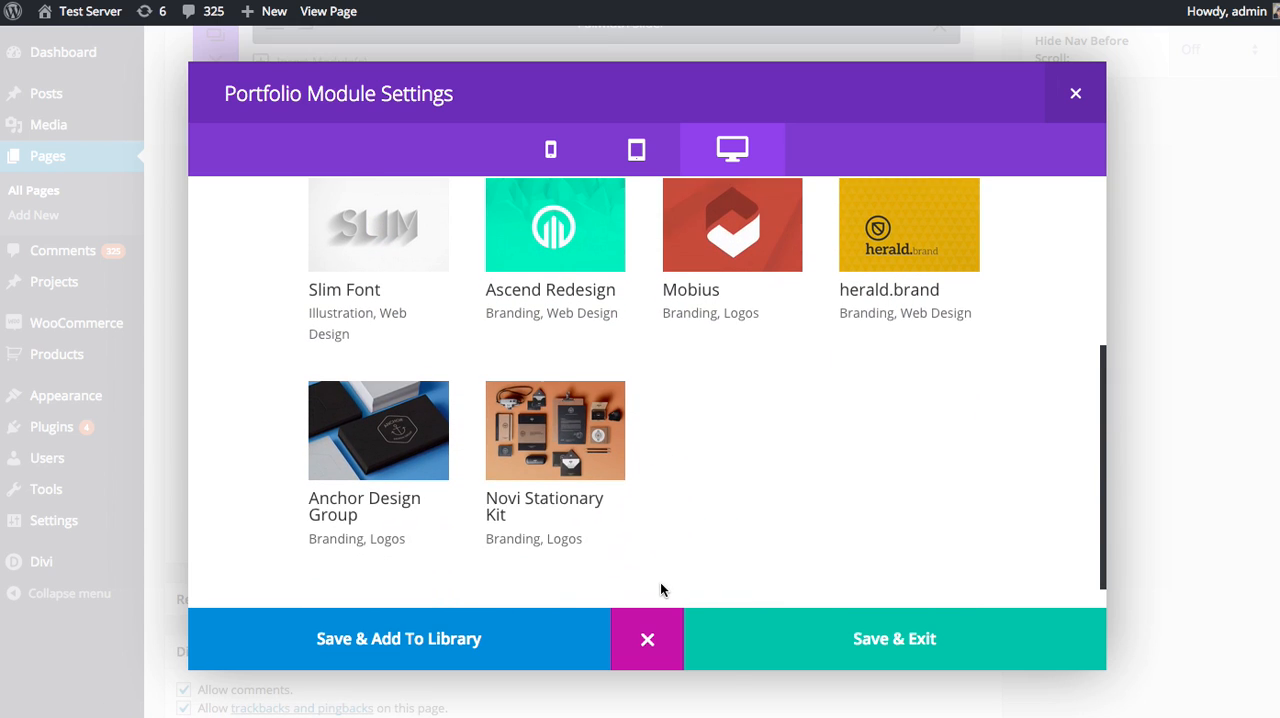
scroll(662, 560, "up", 3)
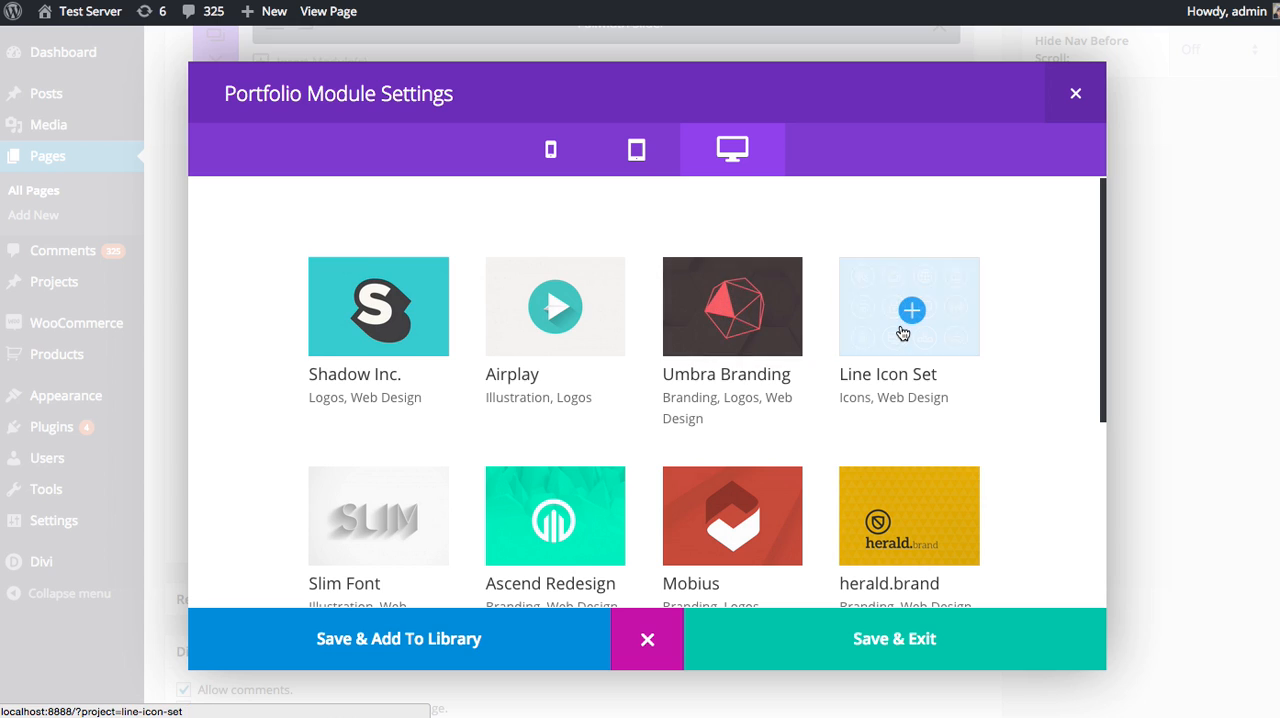
scroll(375, 340, "down", 3)
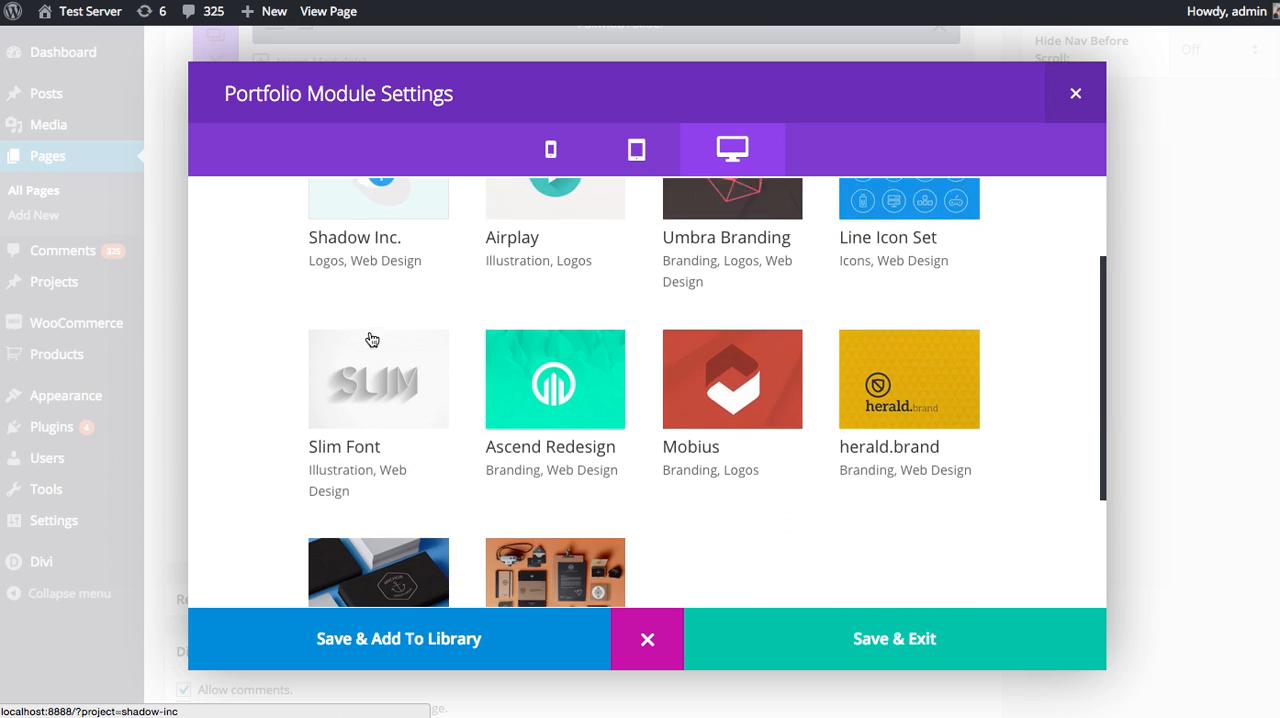
scroll(367, 340, "up", 2)
scroll(366, 345, "up", 1)
scroll(375, 340, "down", 2)
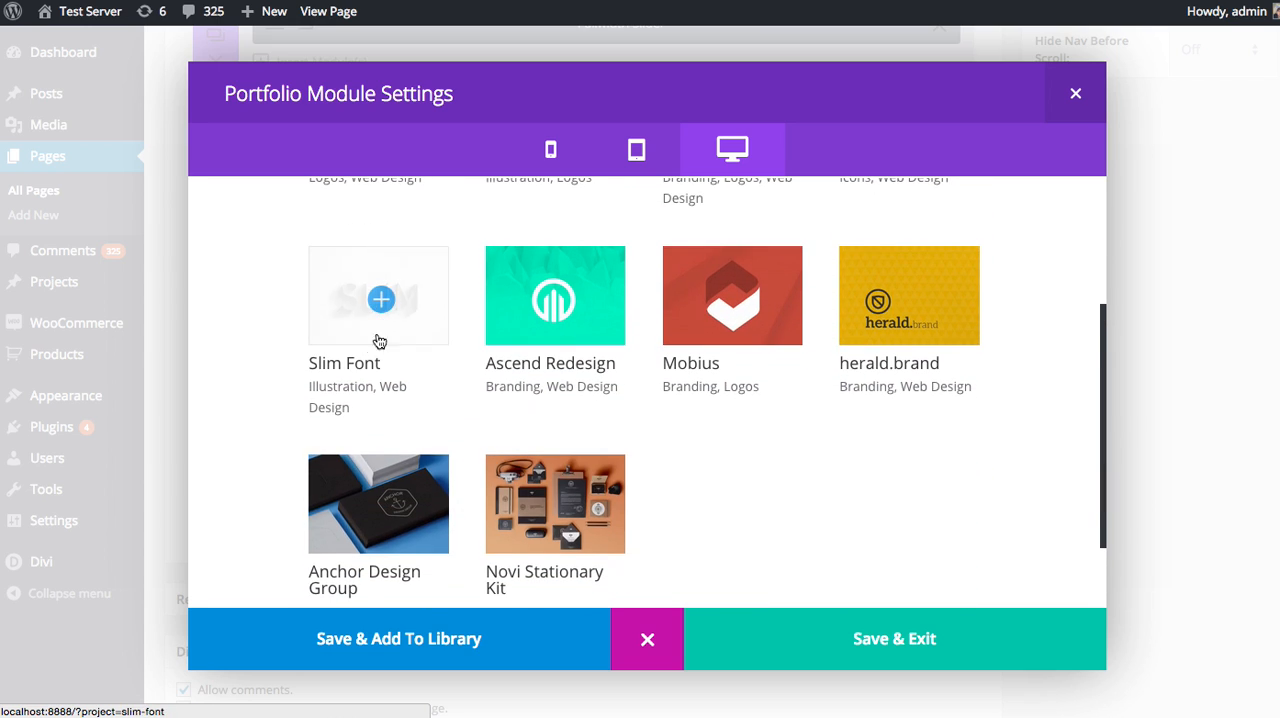
scroll(383, 471, "down", 1)
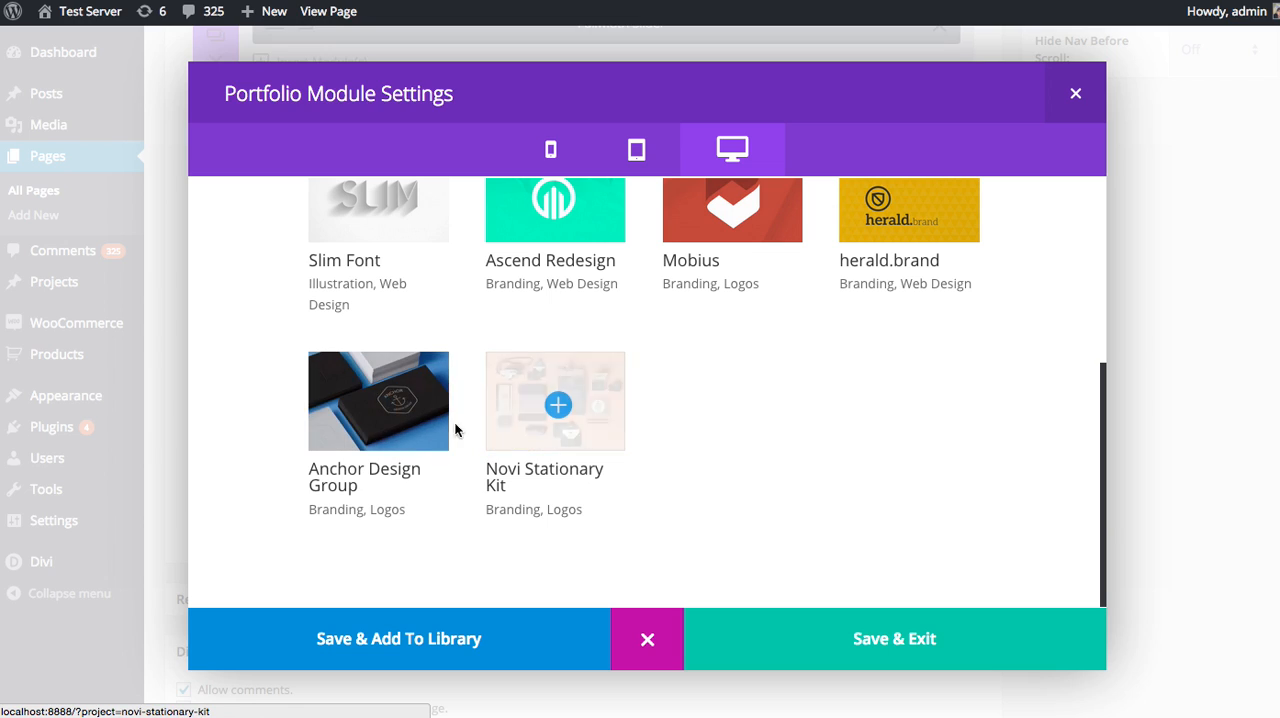
Set the number of portfolio posts to 8 and preview the module again.
left_click(648, 638)
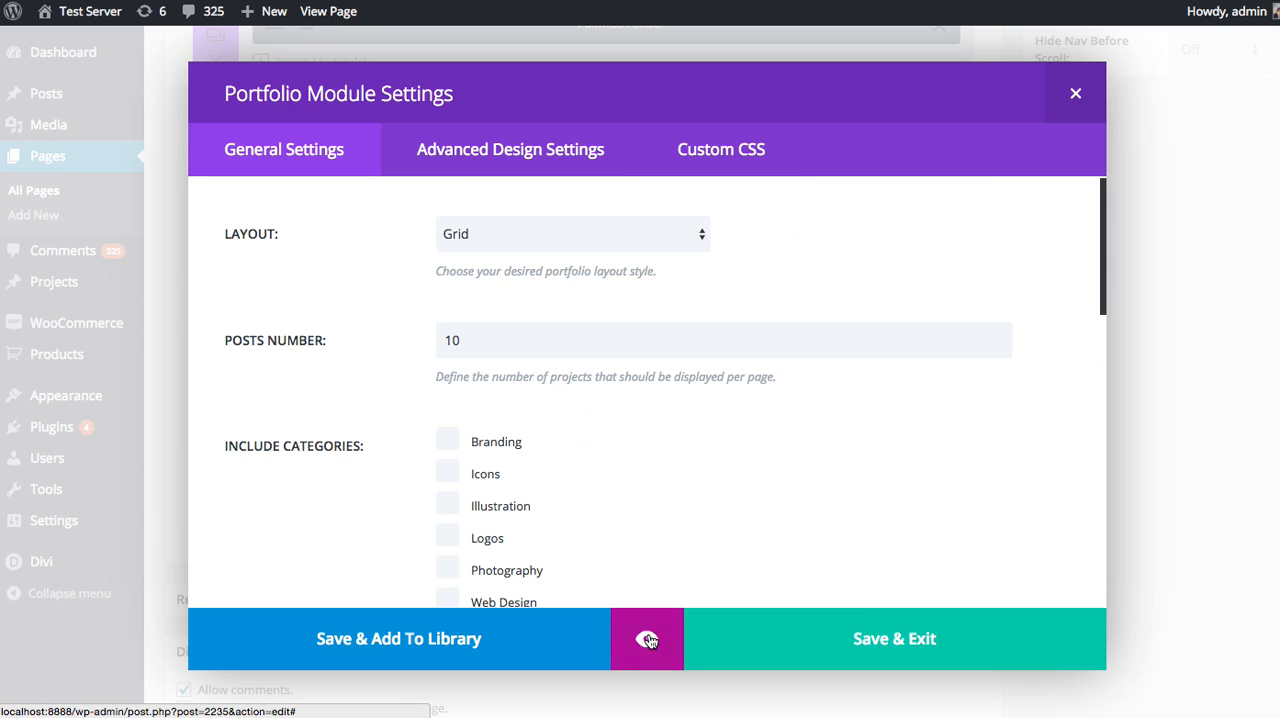
left_click(362, 341)
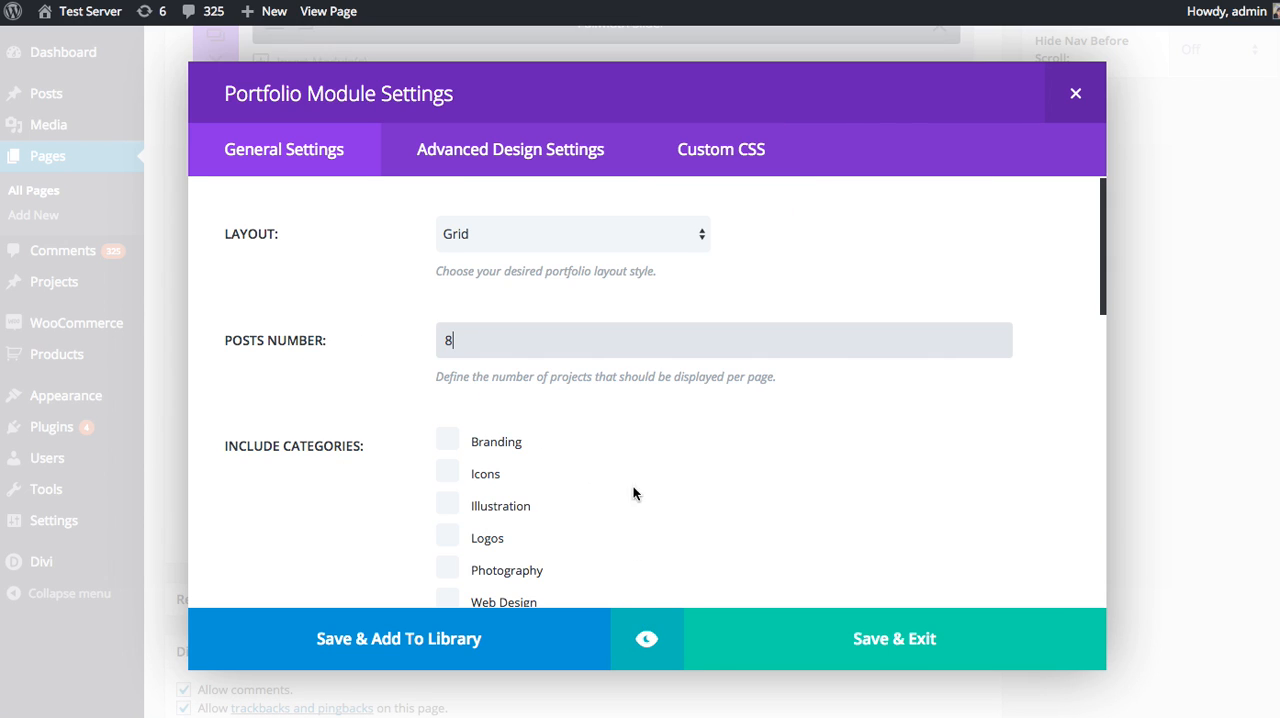
left_click(651, 645)
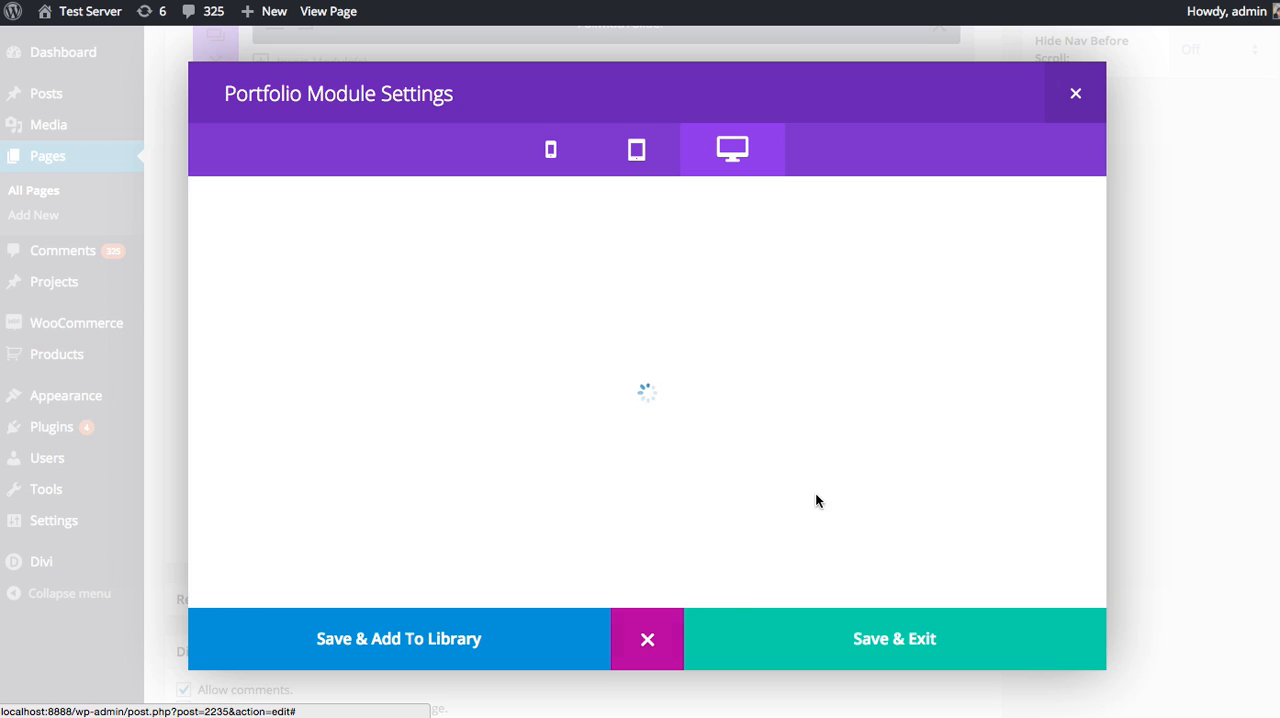
Check the eight-project grid preview, then save the Portfolio module and update the About Me page.
scroll(825, 477, "down", 3)
scroll(824, 477, "up", 3)
scroll(692, 390, "down", 3)
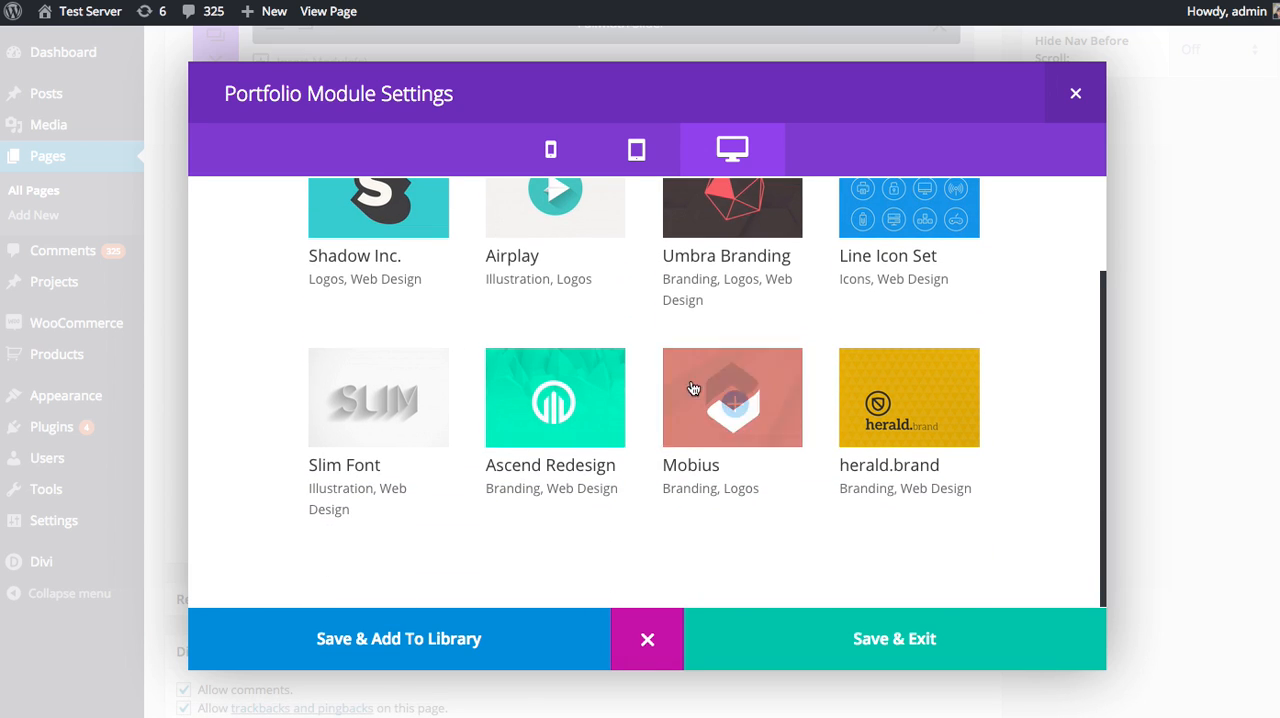
left_click(650, 628)
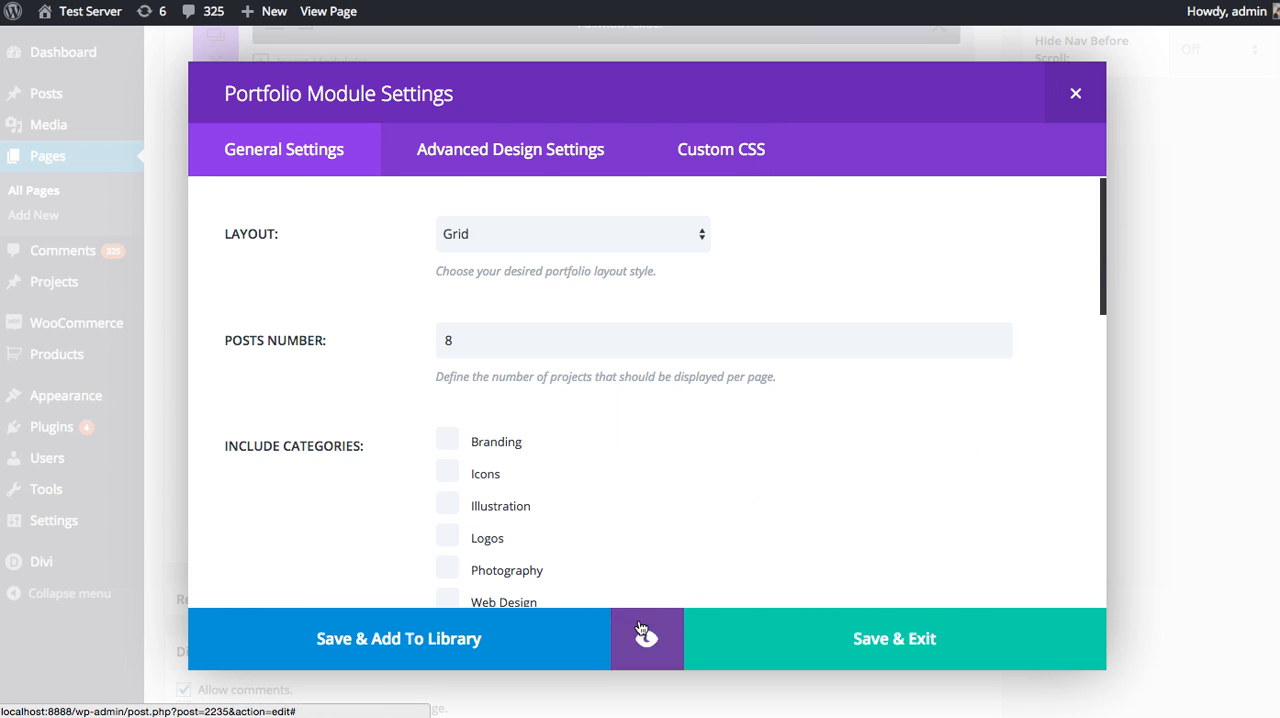
left_click(898, 637)
scroll(992, 536, "up", 5)
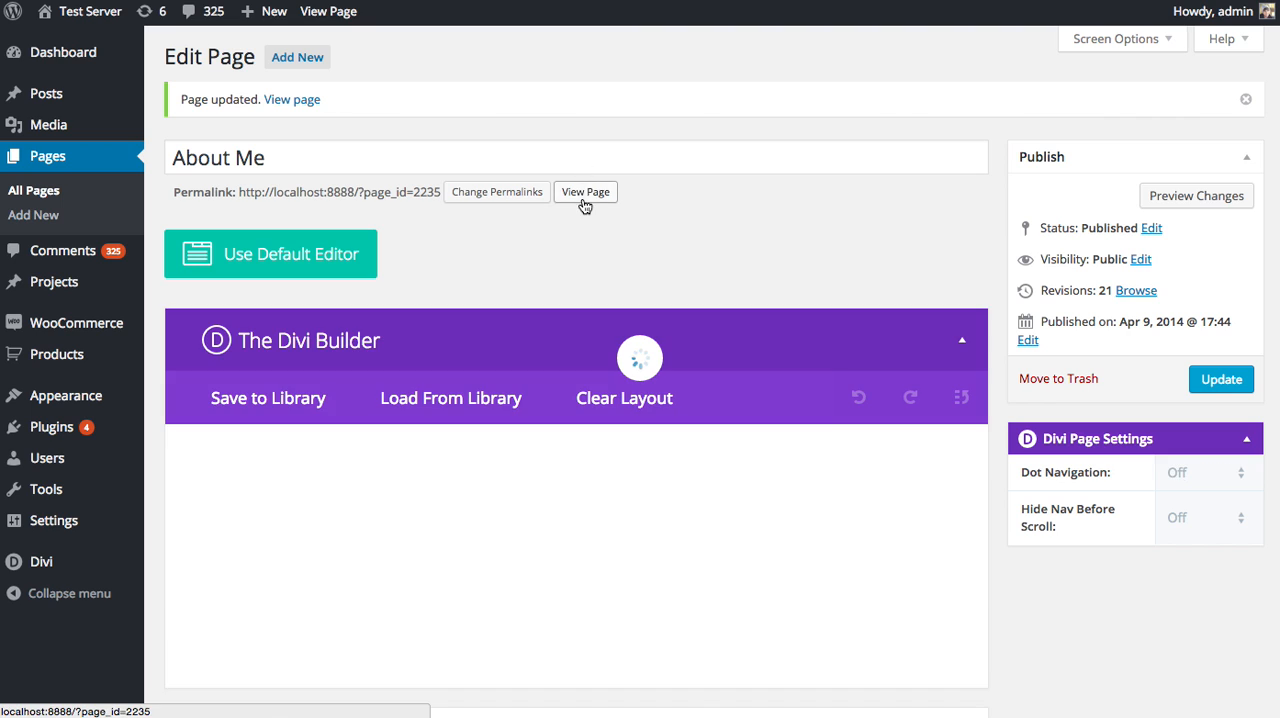
View the live About Me page and look over its portfolio grid.
left_click(588, 193)
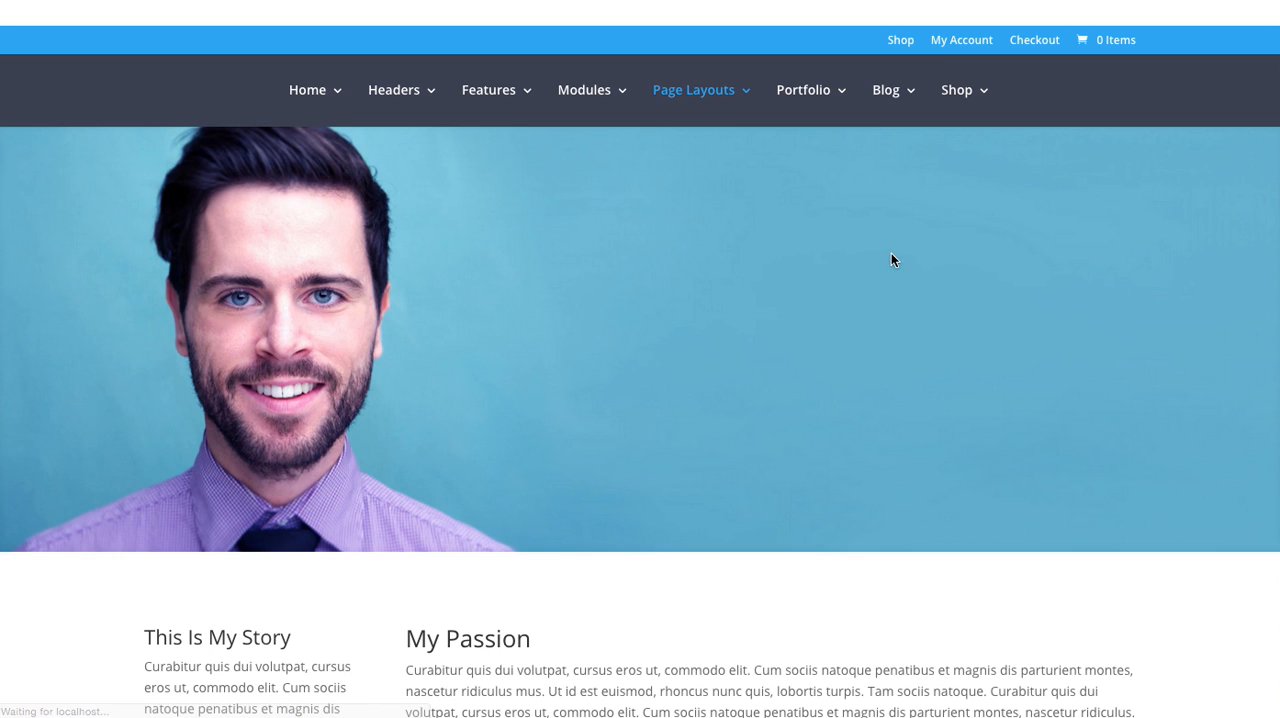
scroll(879, 276, "down", 6)
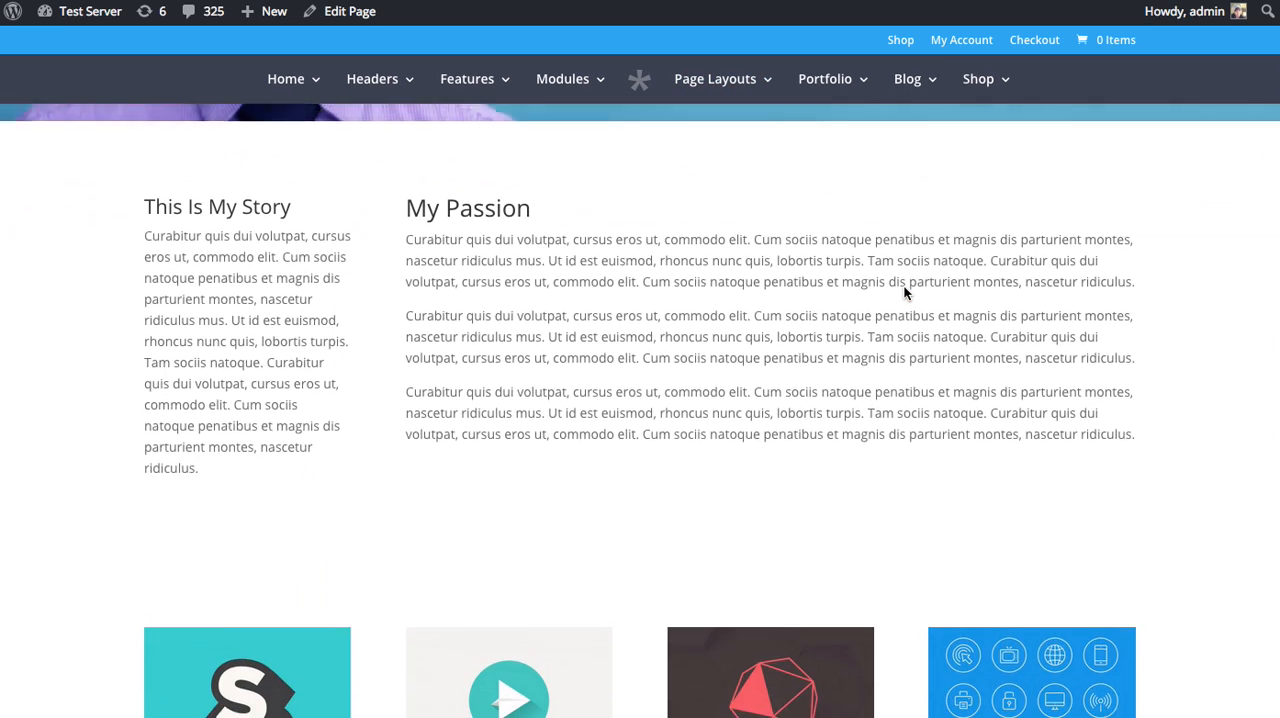
scroll(905, 289, "down", 3)
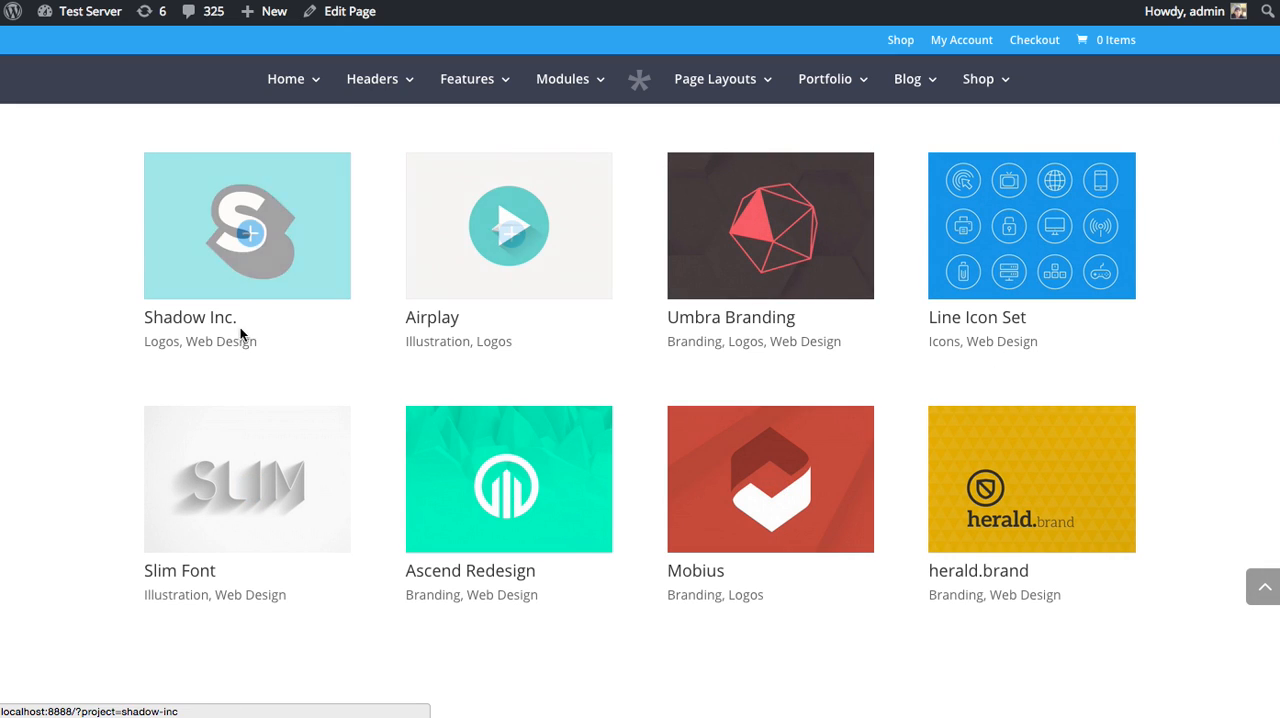
Open the Umbra Branding project from the portfolio grid, look through its full page and return to the About Me page.
left_click(762, 300)
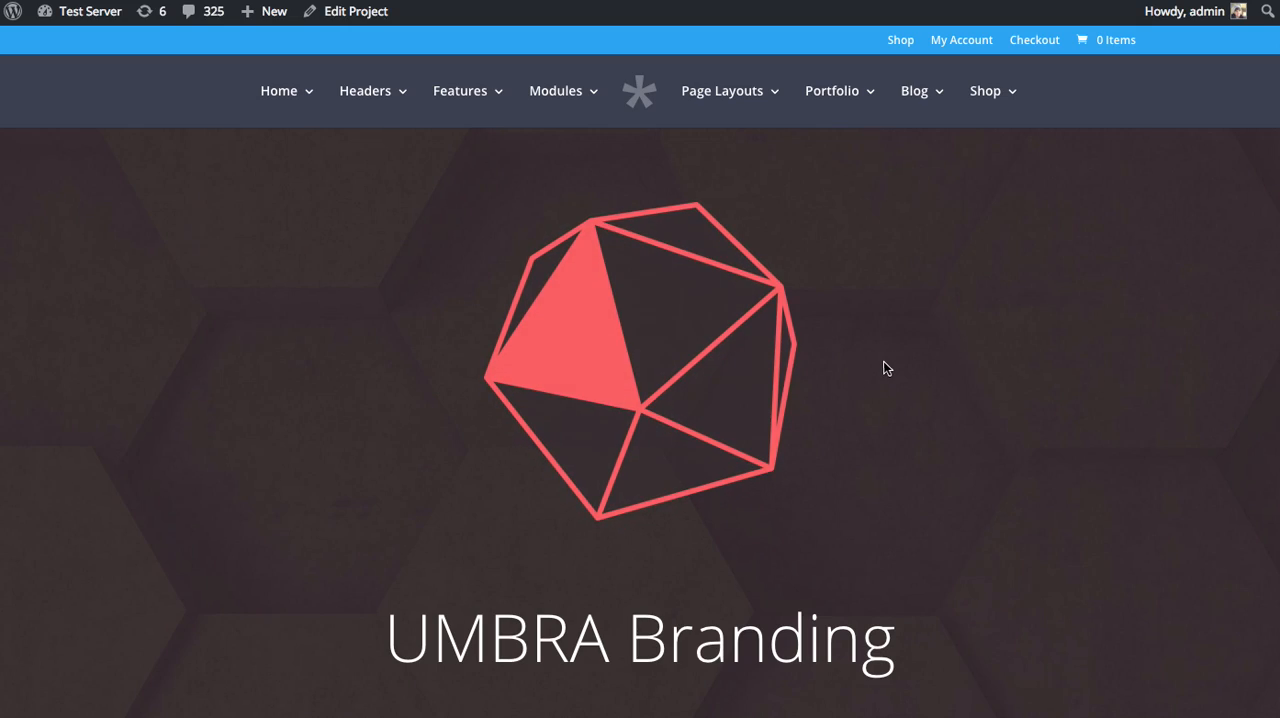
scroll(960, 357, "down", 5)
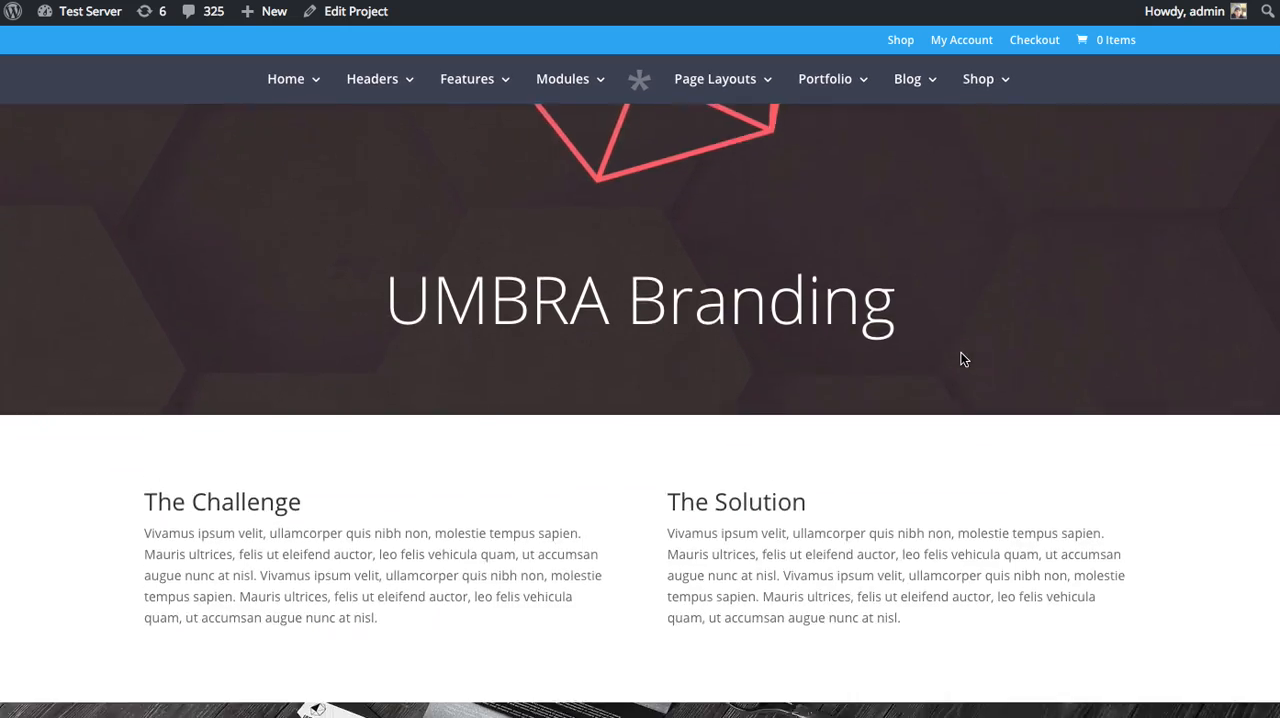
scroll(959, 350, "down", 10)
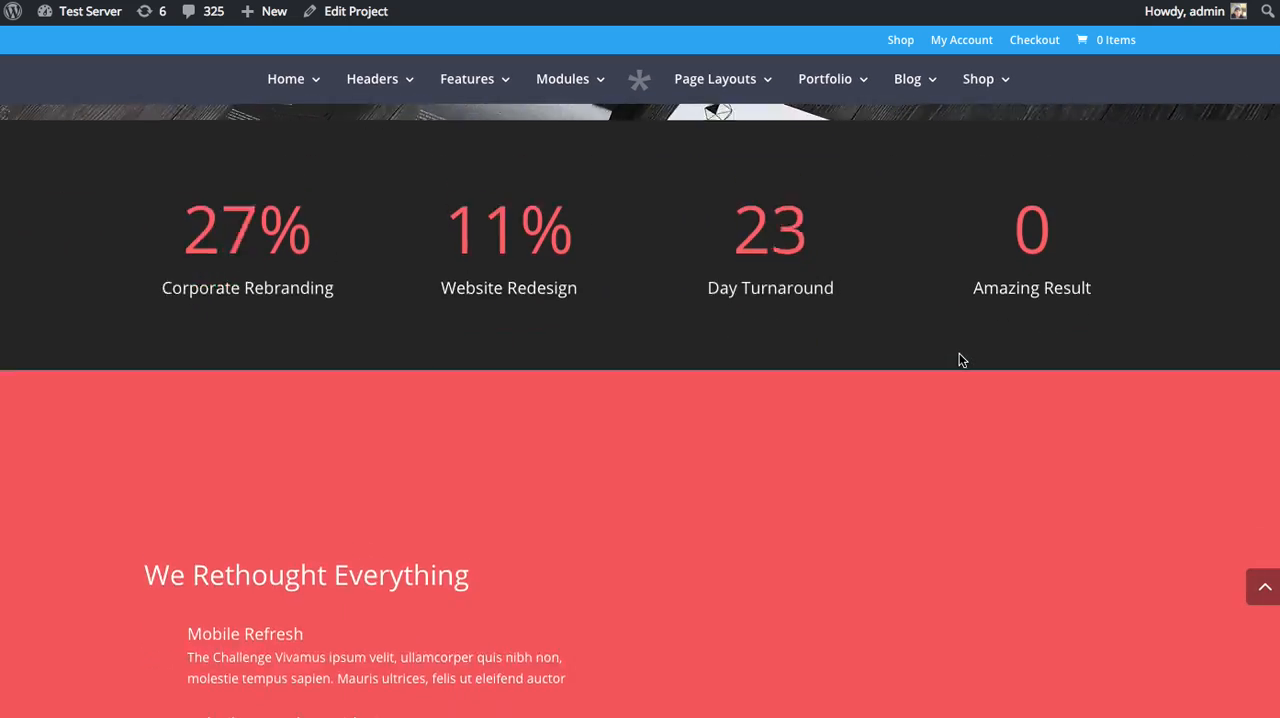
scroll(957, 356, "down", 7)
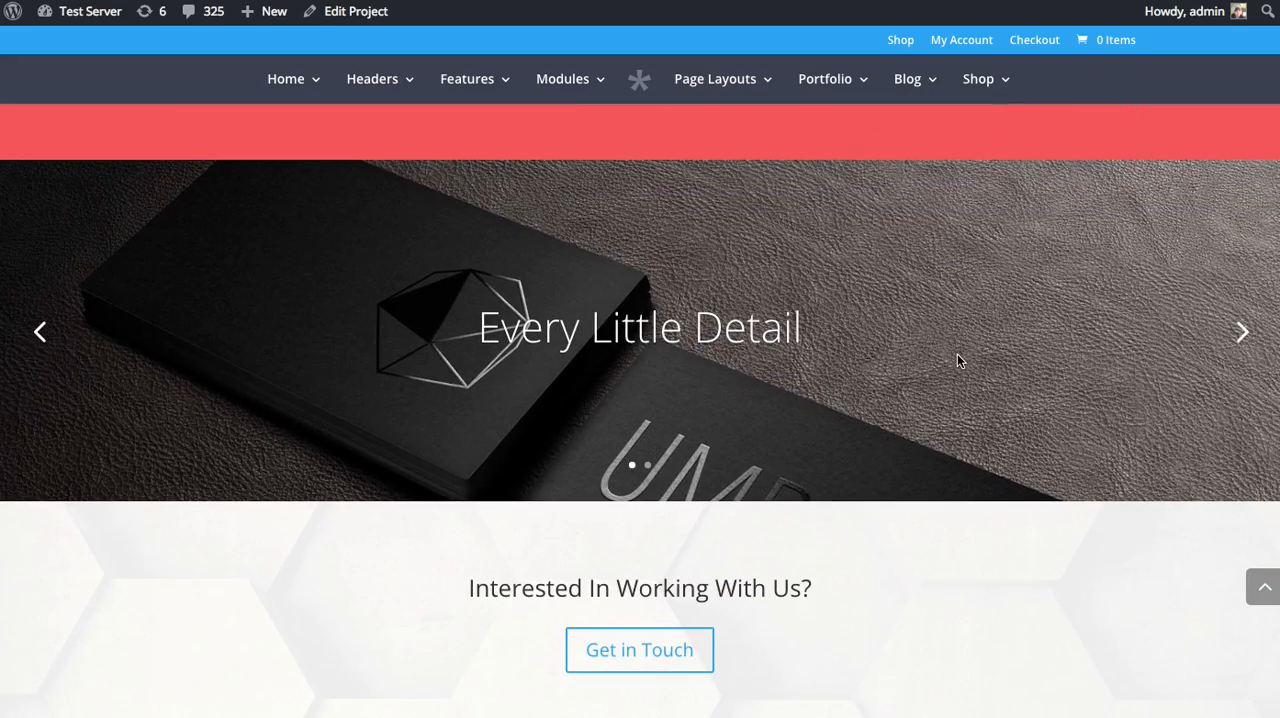
scroll(954, 360, "down", 5)
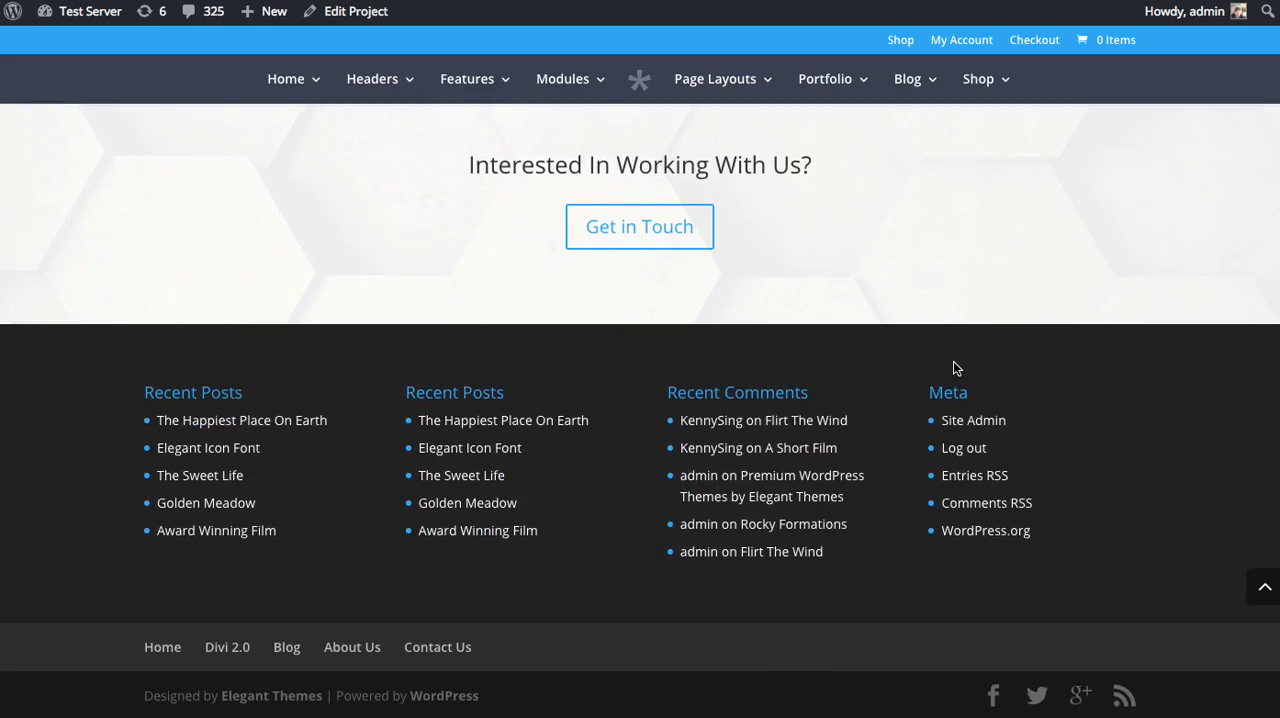
scroll(953, 361, "up", 2)
scroll(953, 361, "up", 15)
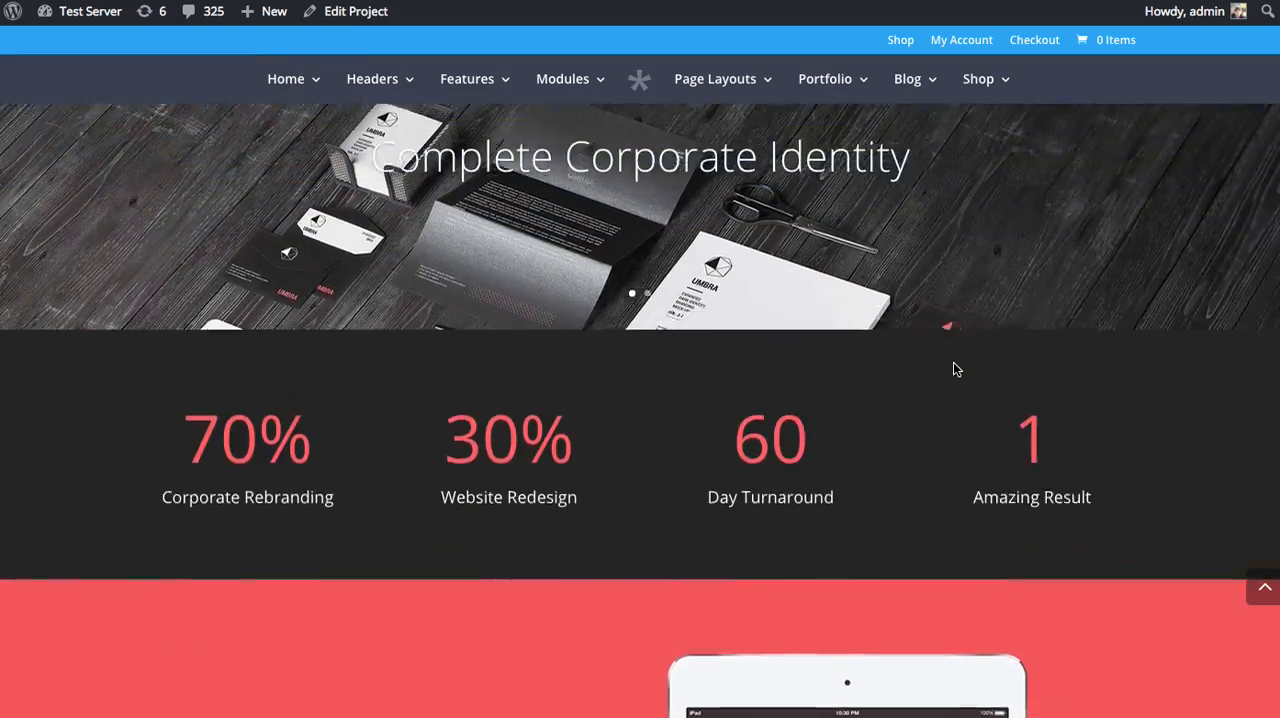
scroll(953, 362, "up", 5)
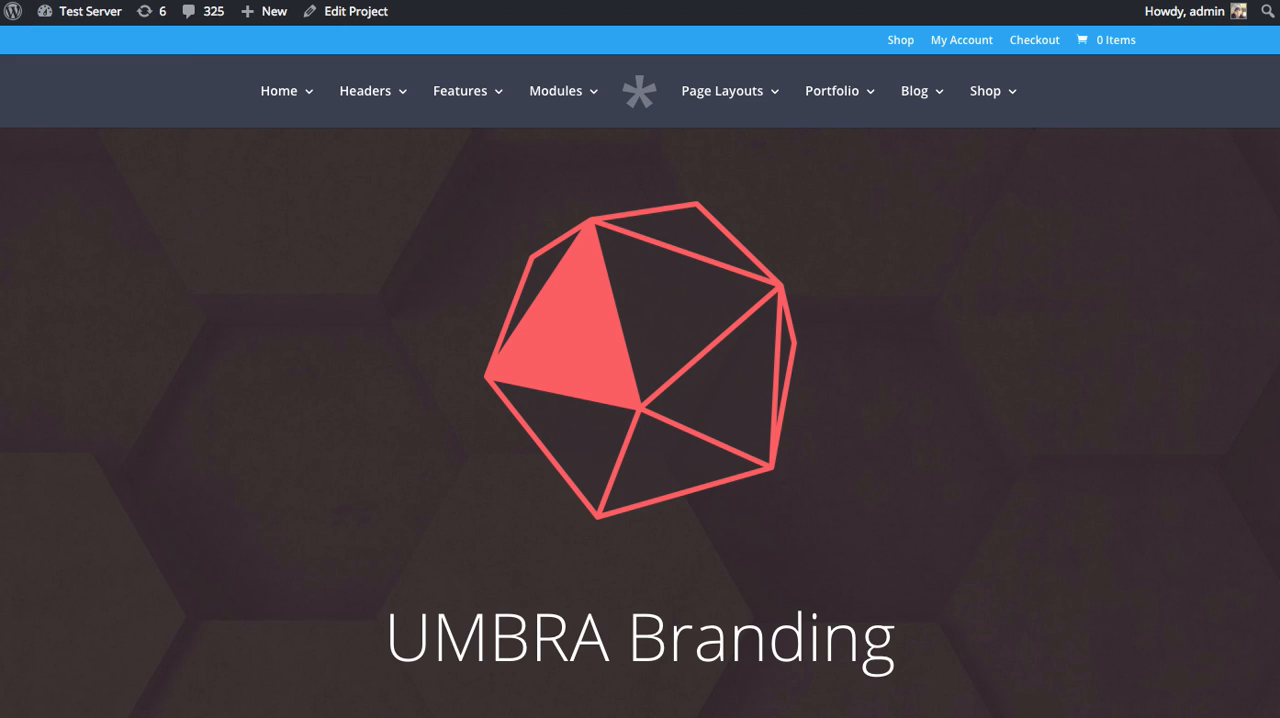
key("alt+Left")
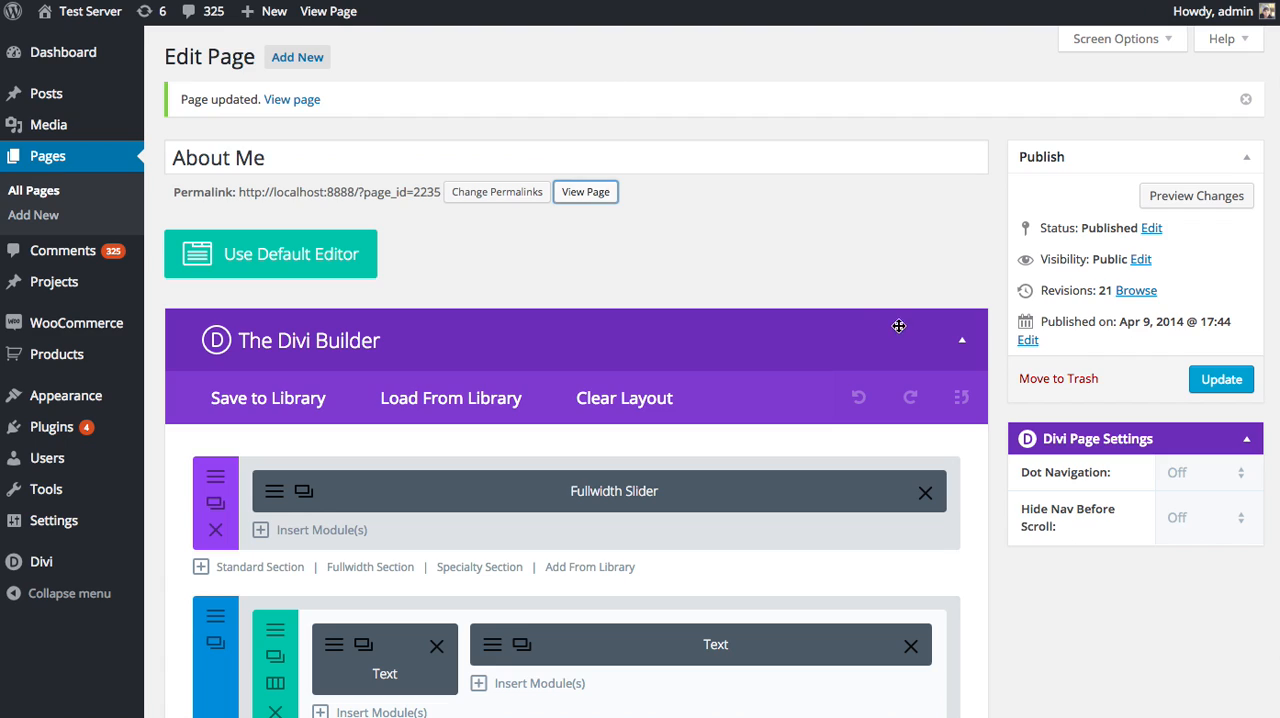
Set the Portfolio module's layout to Fullwidth in the page editor, save the module and update the page.
scroll(899, 326, "down", 5)
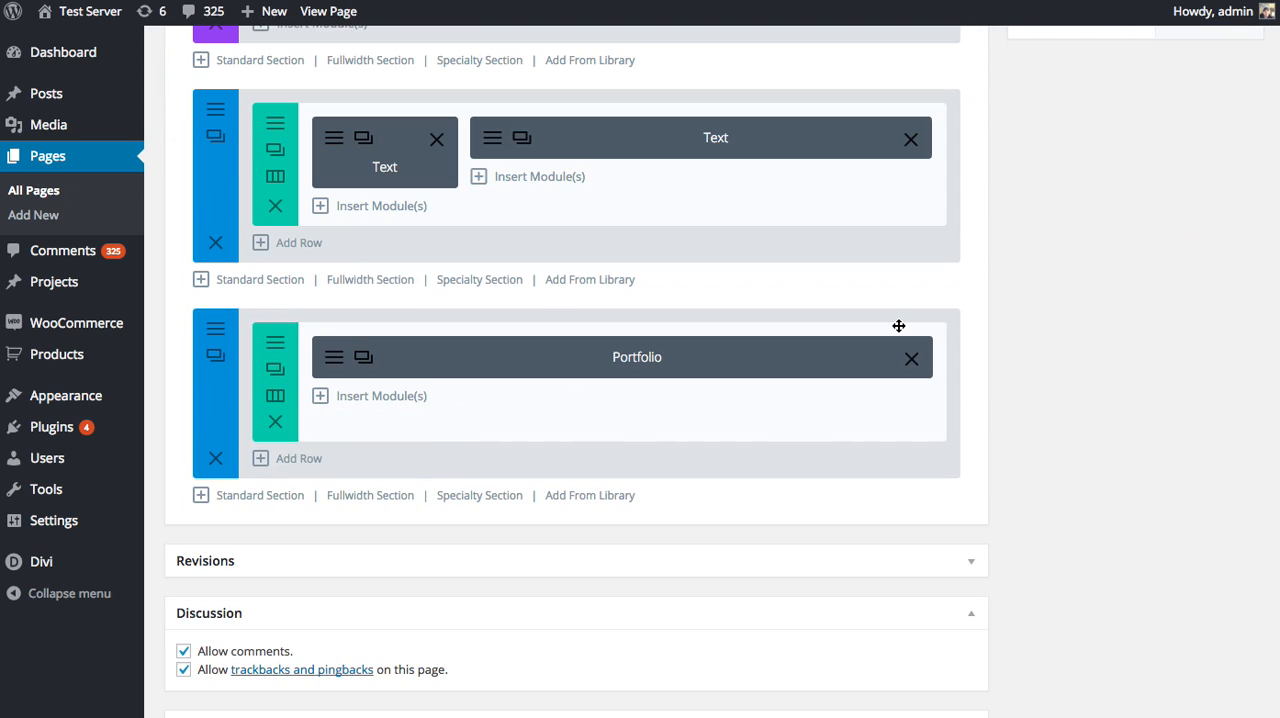
left_click(333, 357)
left_click(479, 233)
left_click(507, 215)
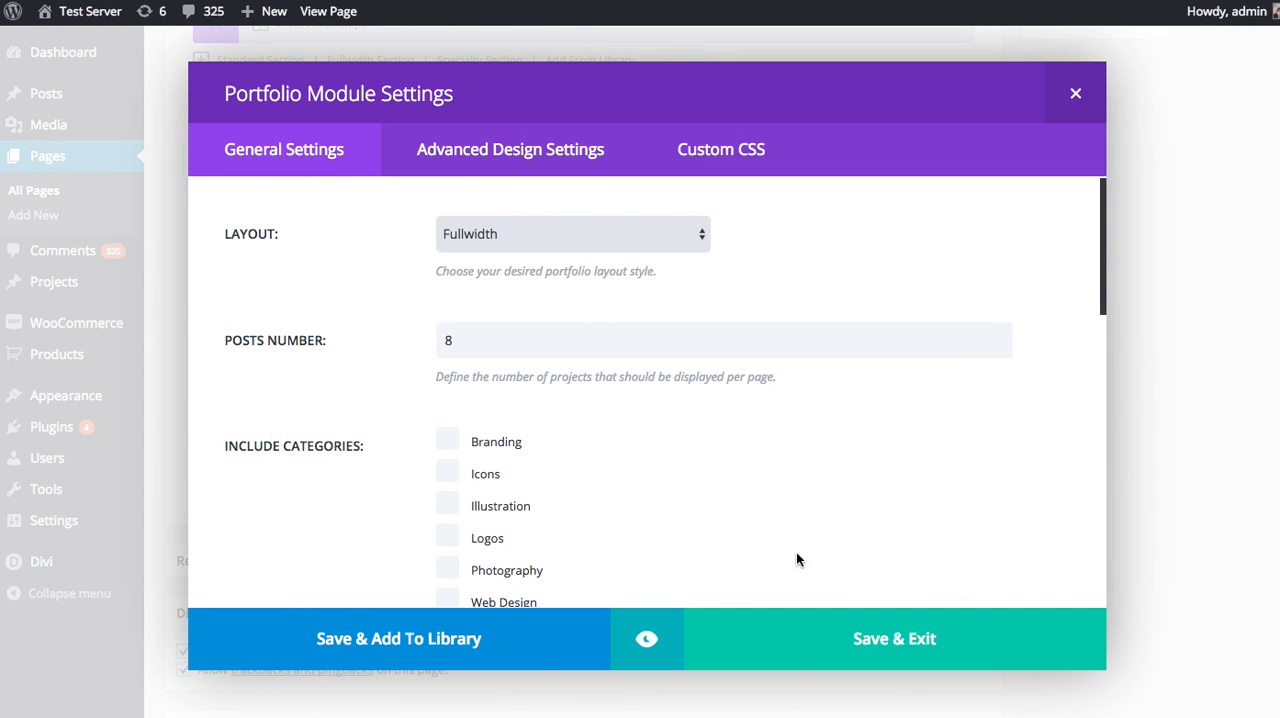
left_click(843, 646)
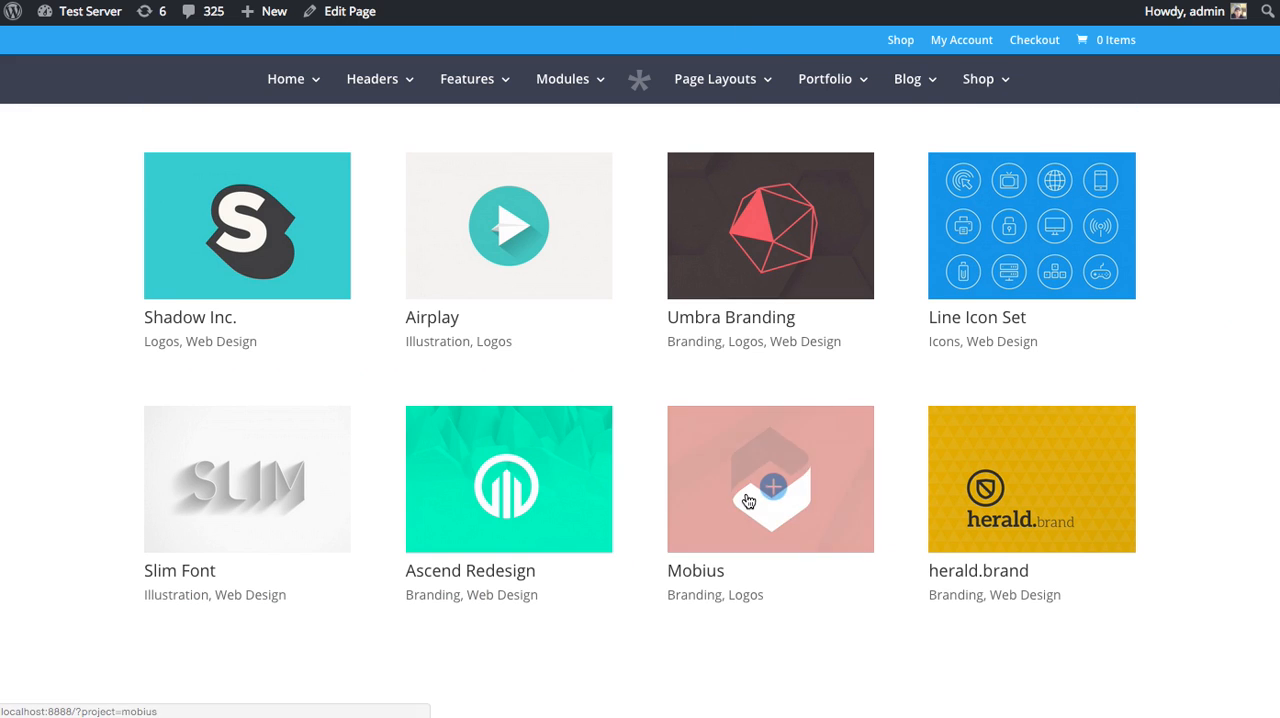
scroll(750, 498, "up", 3)
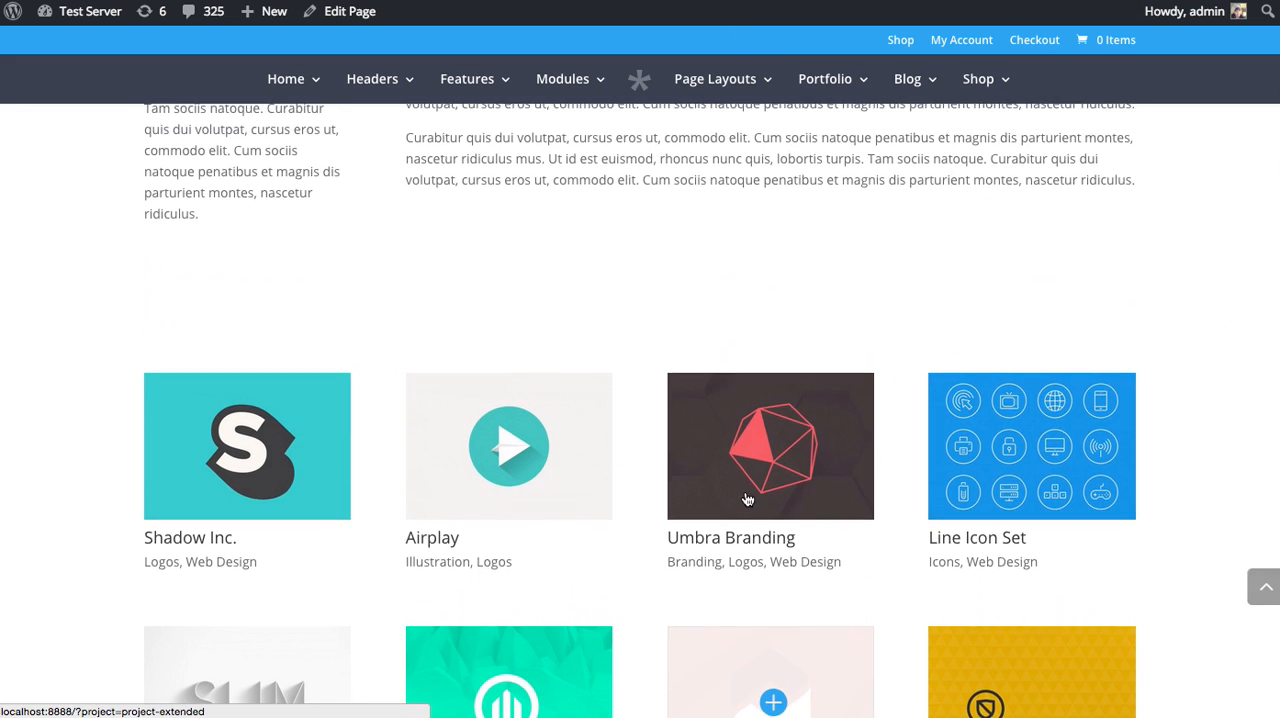
Reload the live About Me page and examine how the fullwidth portfolio layout displays the projects.
scroll(748, 500, "up", 2)
key("super+r")
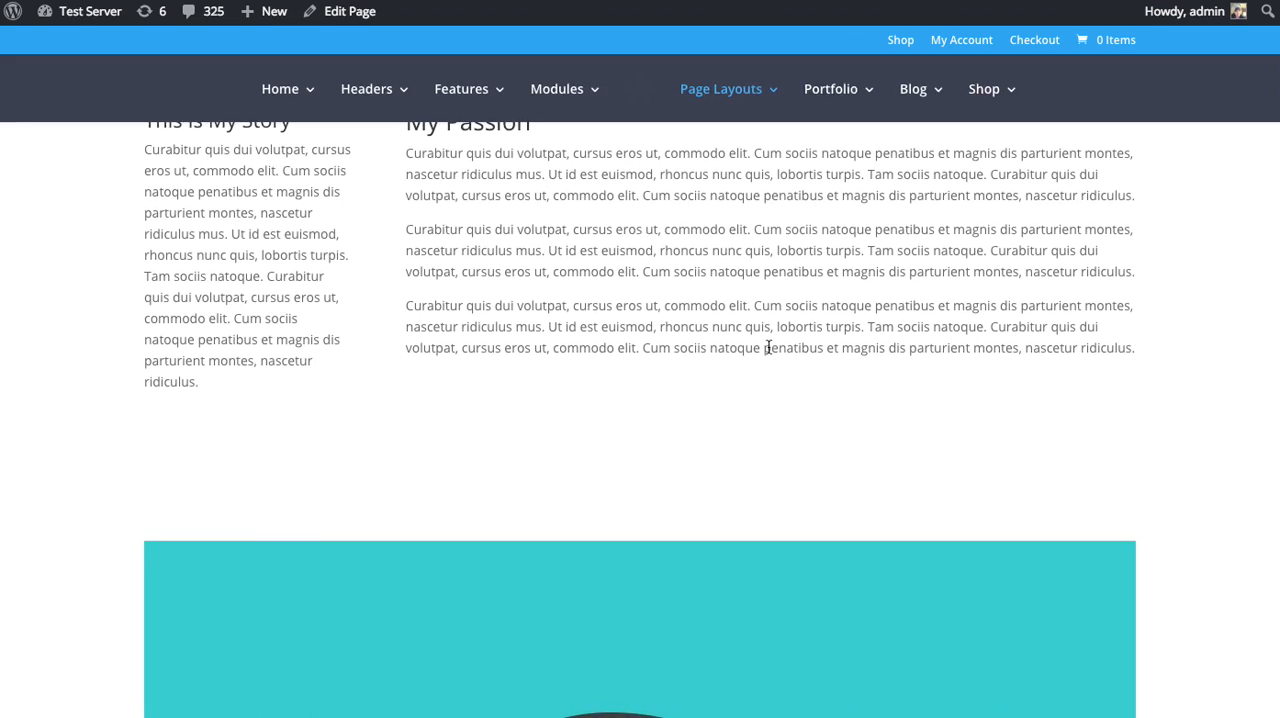
scroll(850, 337, "down", 1)
scroll(1155, 266, "down", 9)
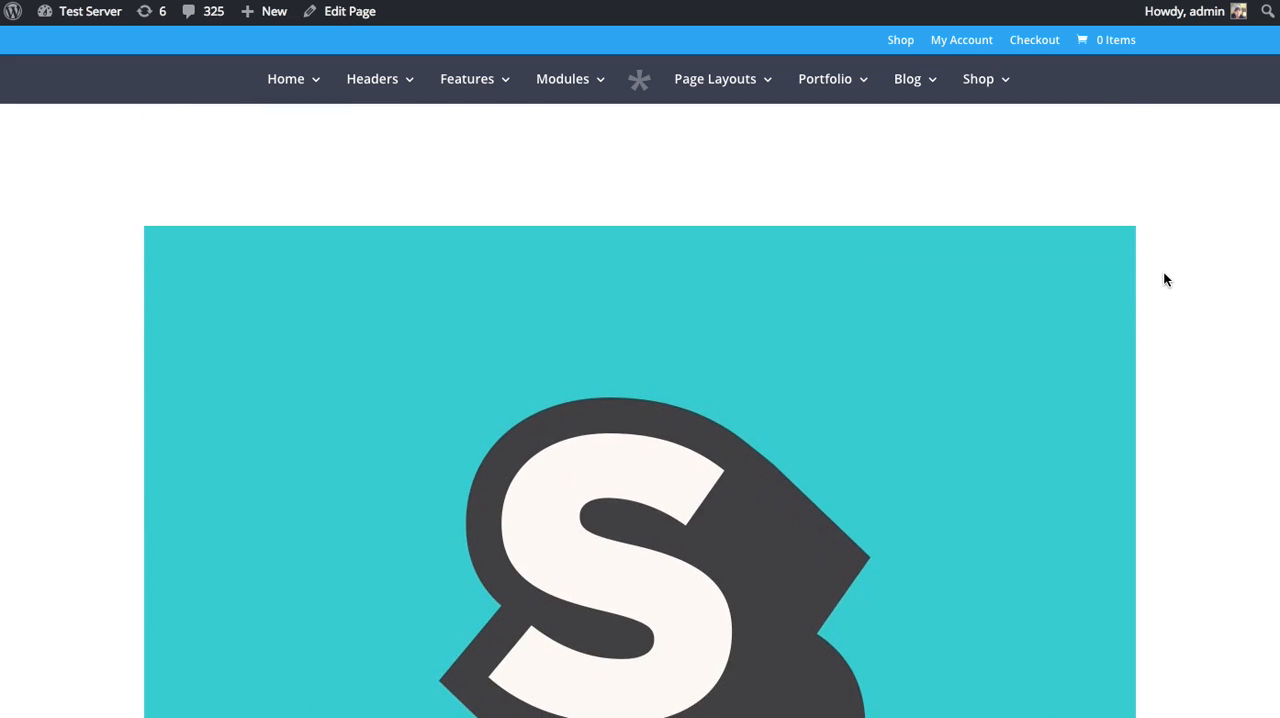
scroll(1161, 280, "down", 15)
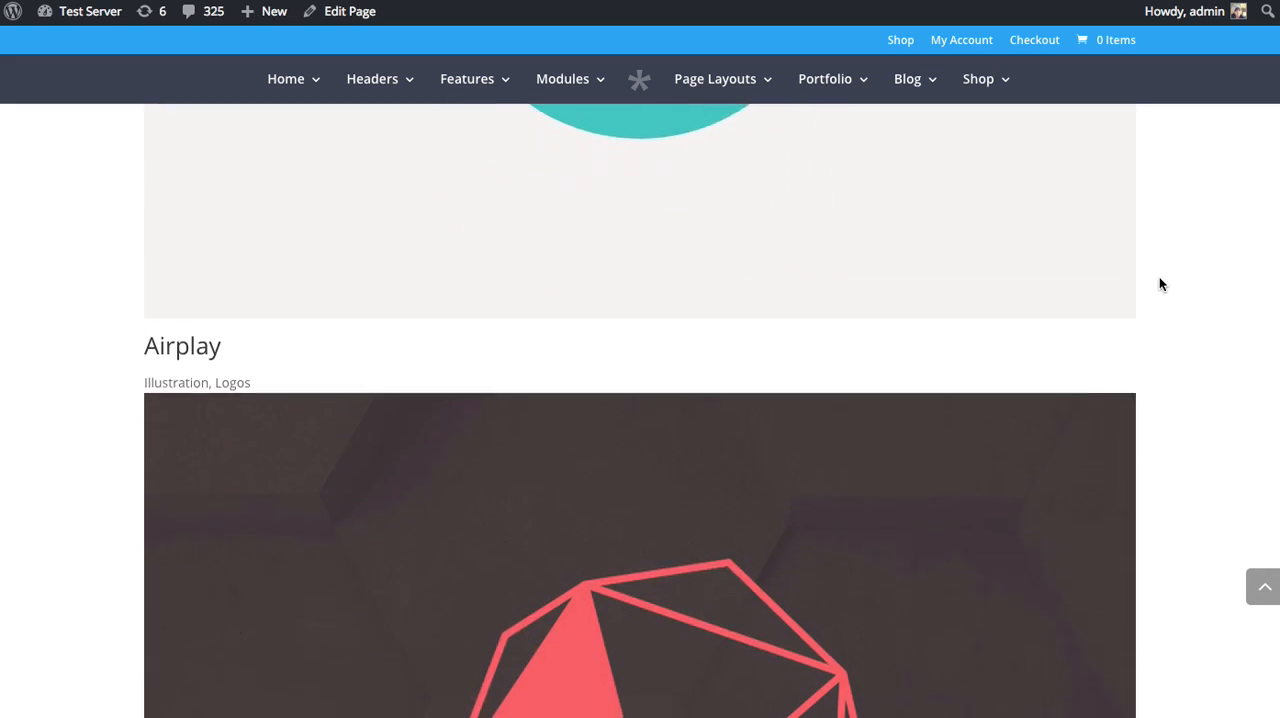
scroll(1157, 297, "down", 15)
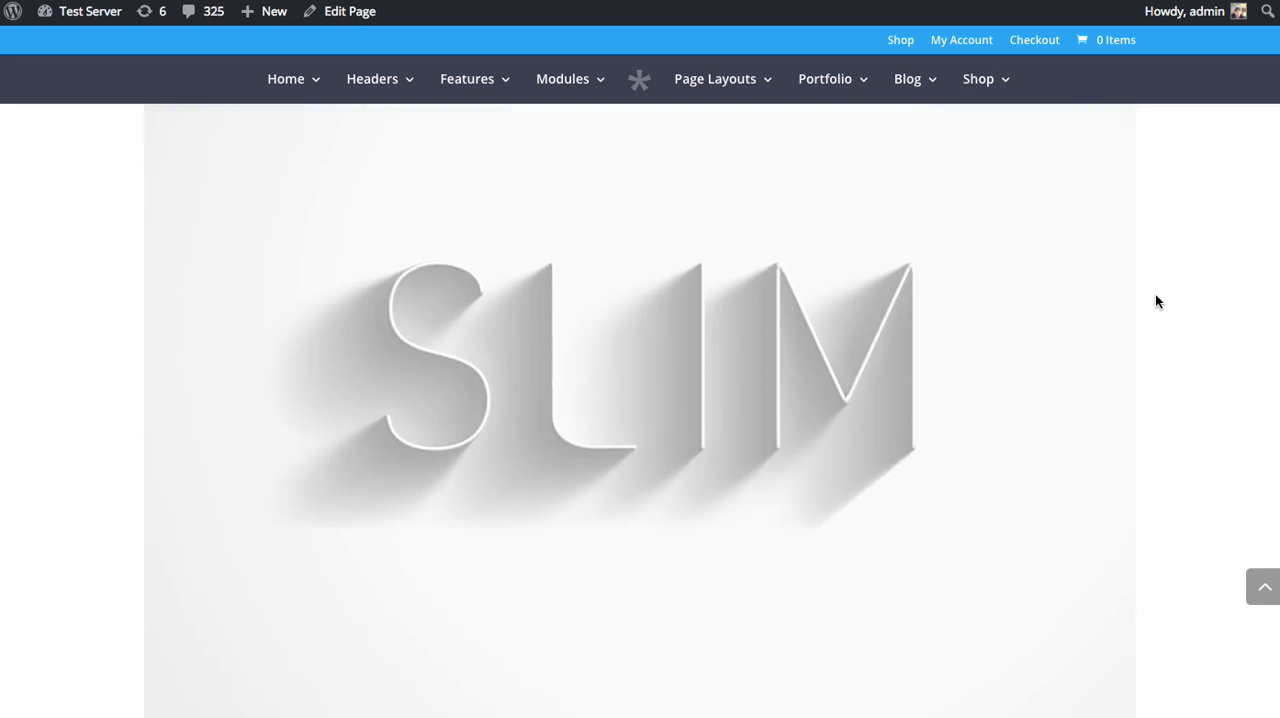
scroll(1153, 300, "down", 15)
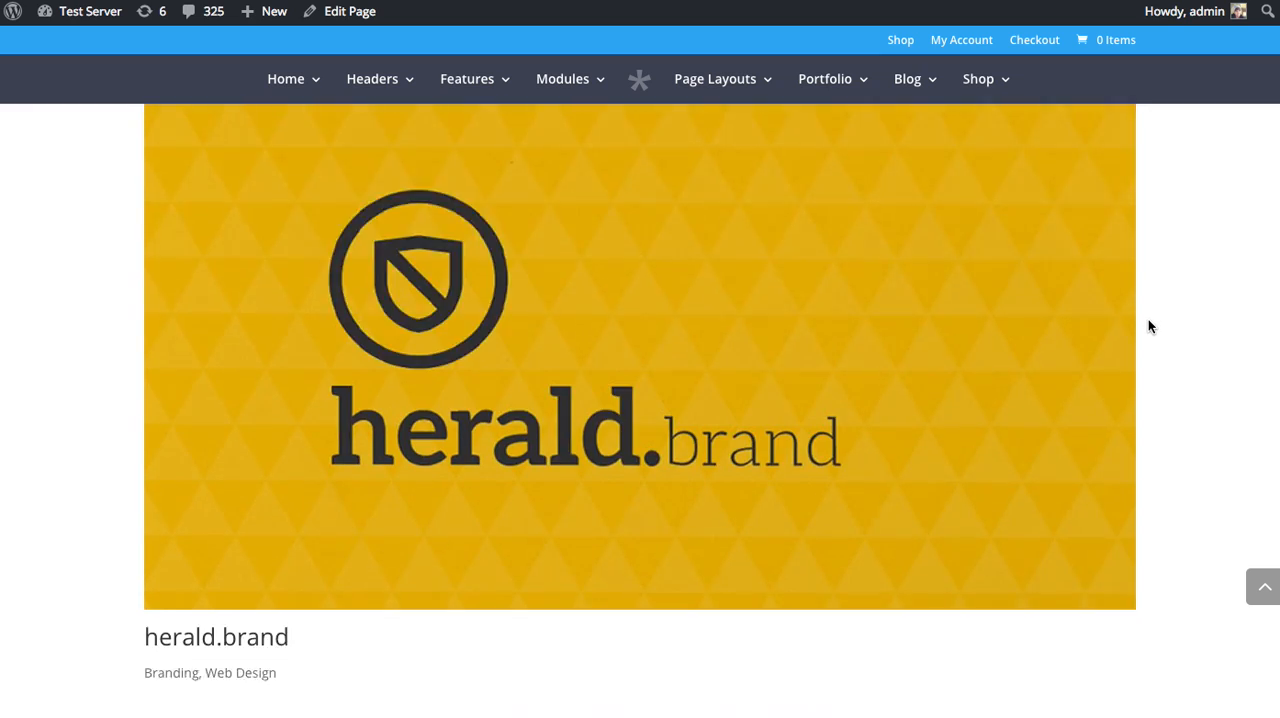
scroll(1154, 346, "up", 18)
scroll(1156, 355, "up", 20)
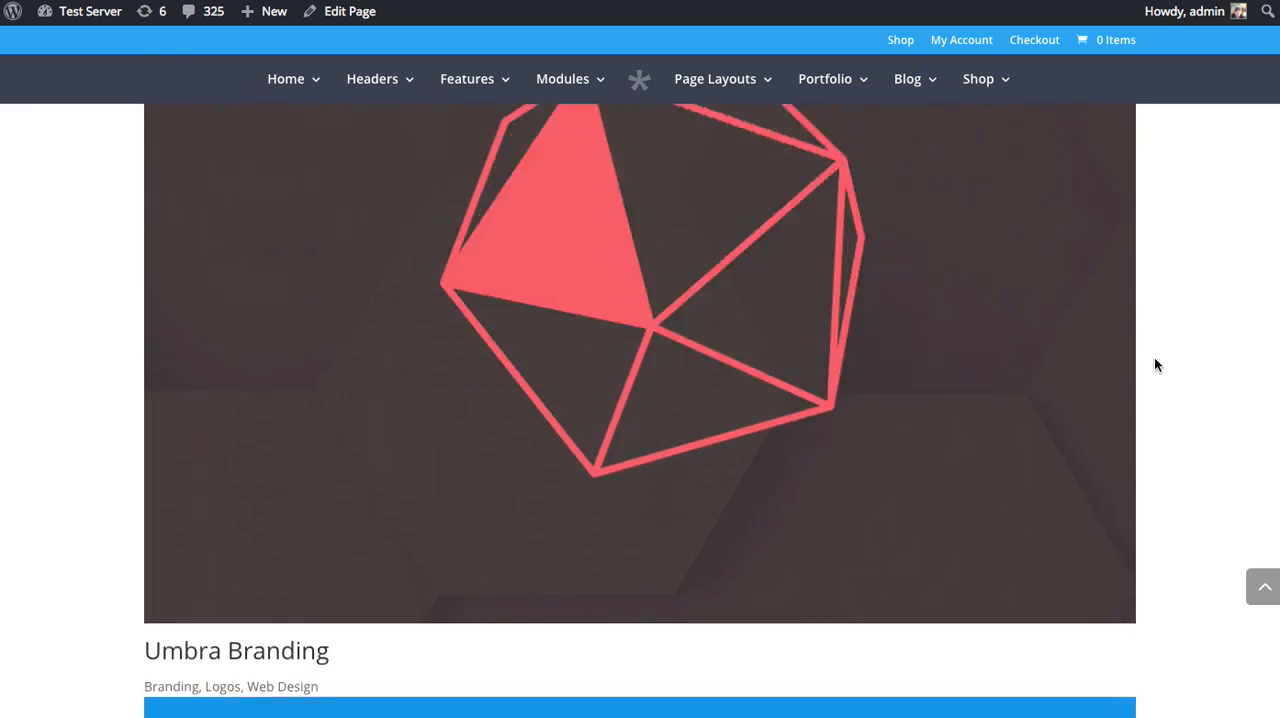
scroll(1156, 365, "up", 20)
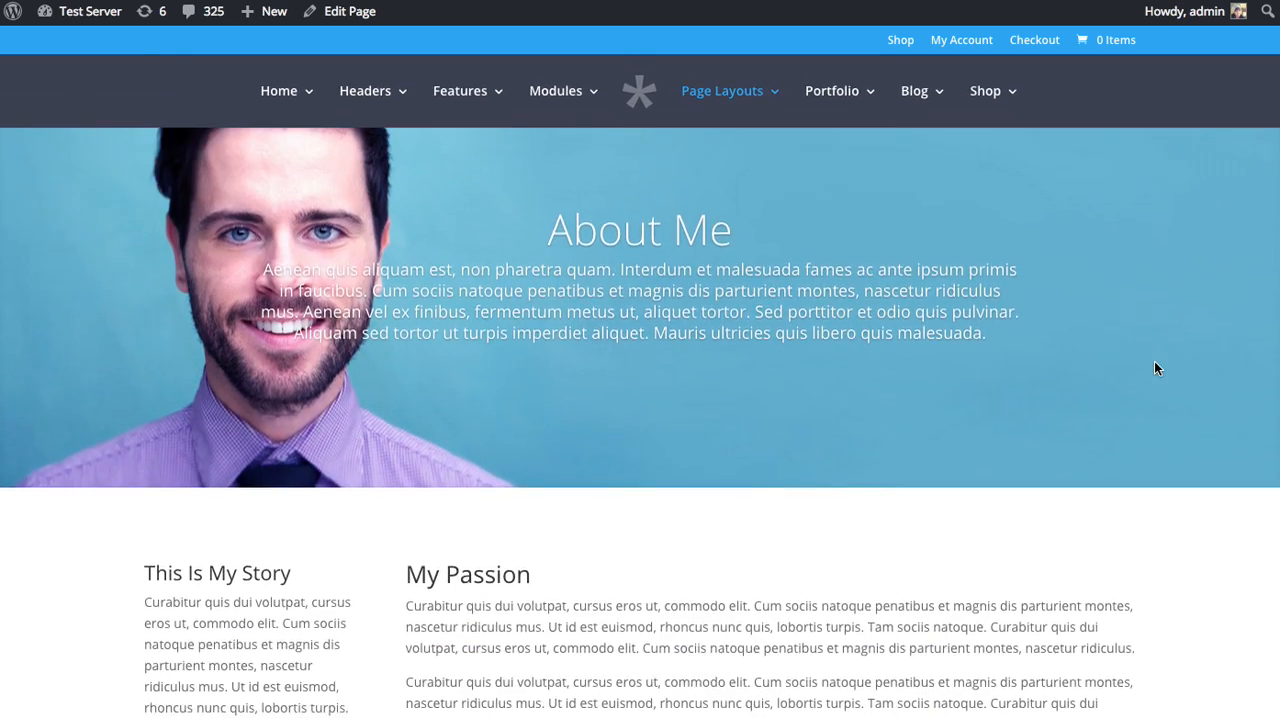
scroll(1154, 355, "down", 20)
scroll(1153, 360, "up", 20)
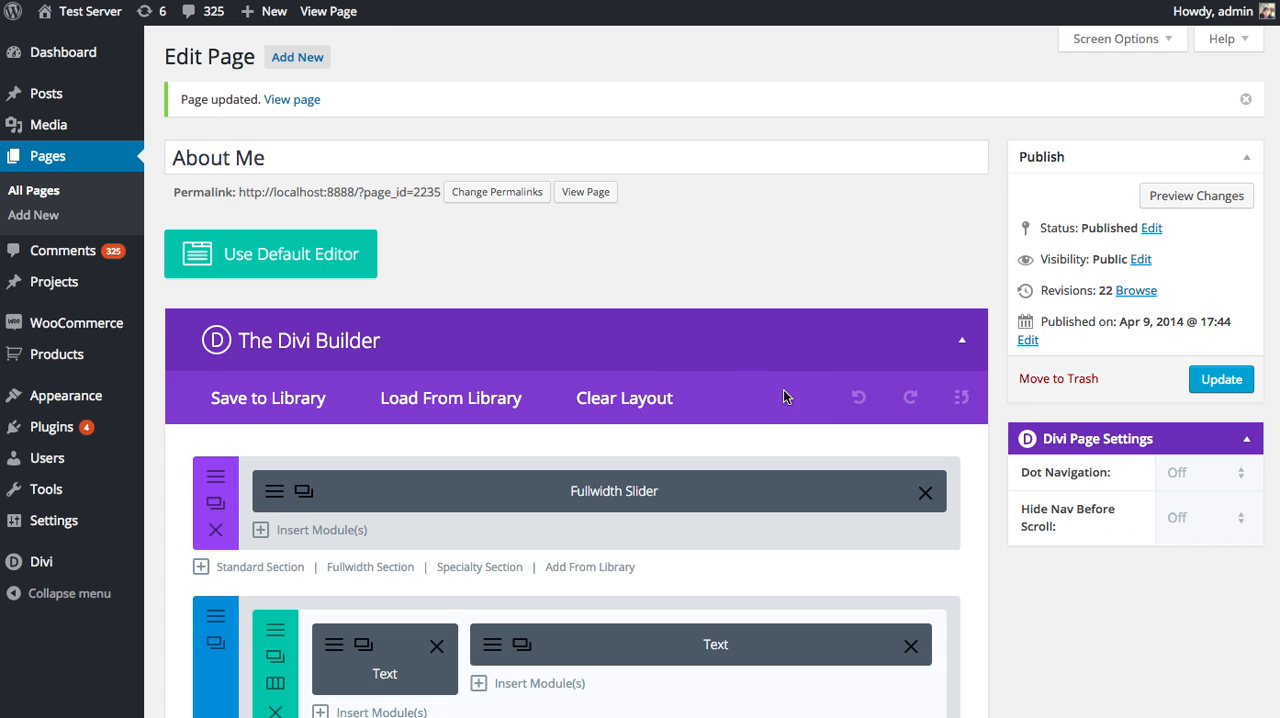
Set the Portfolio module's layout back to Grid in the page editor and save the module.
scroll(813, 378, "down", 3)
scroll(813, 378, "down", 5)
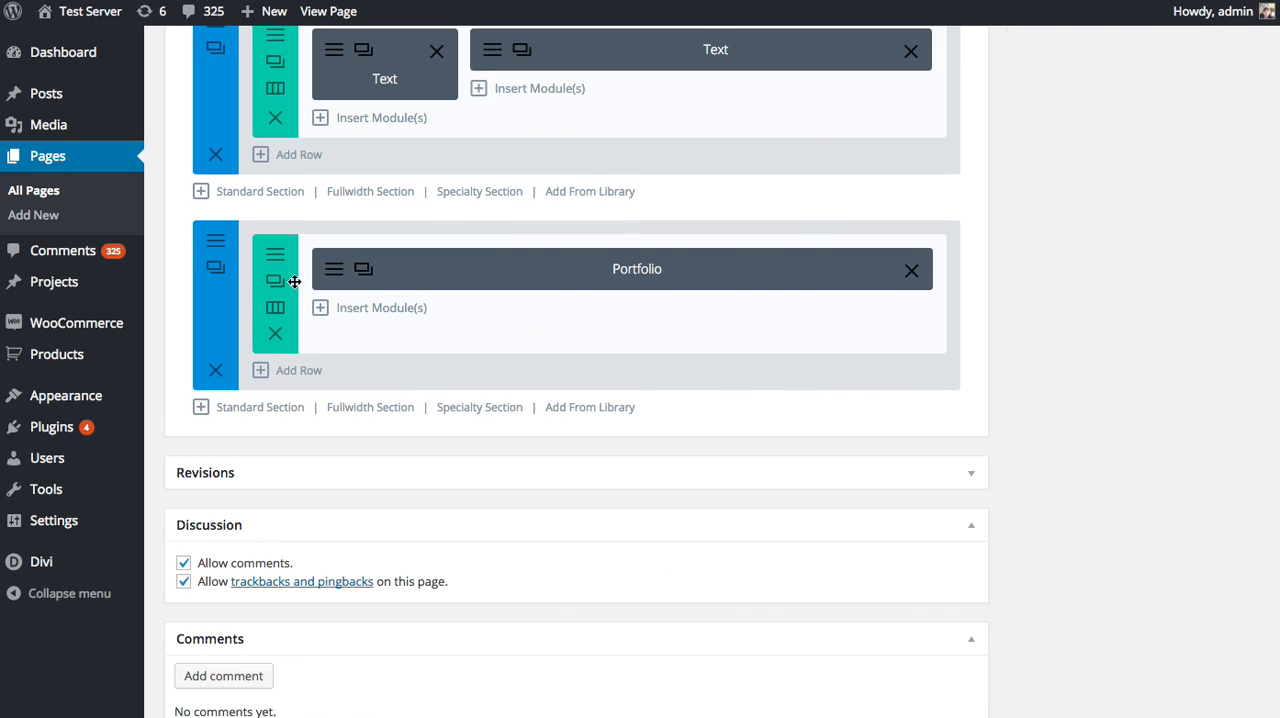
left_click(331, 276)
left_click(490, 234)
left_click(493, 247)
left_click(813, 639)
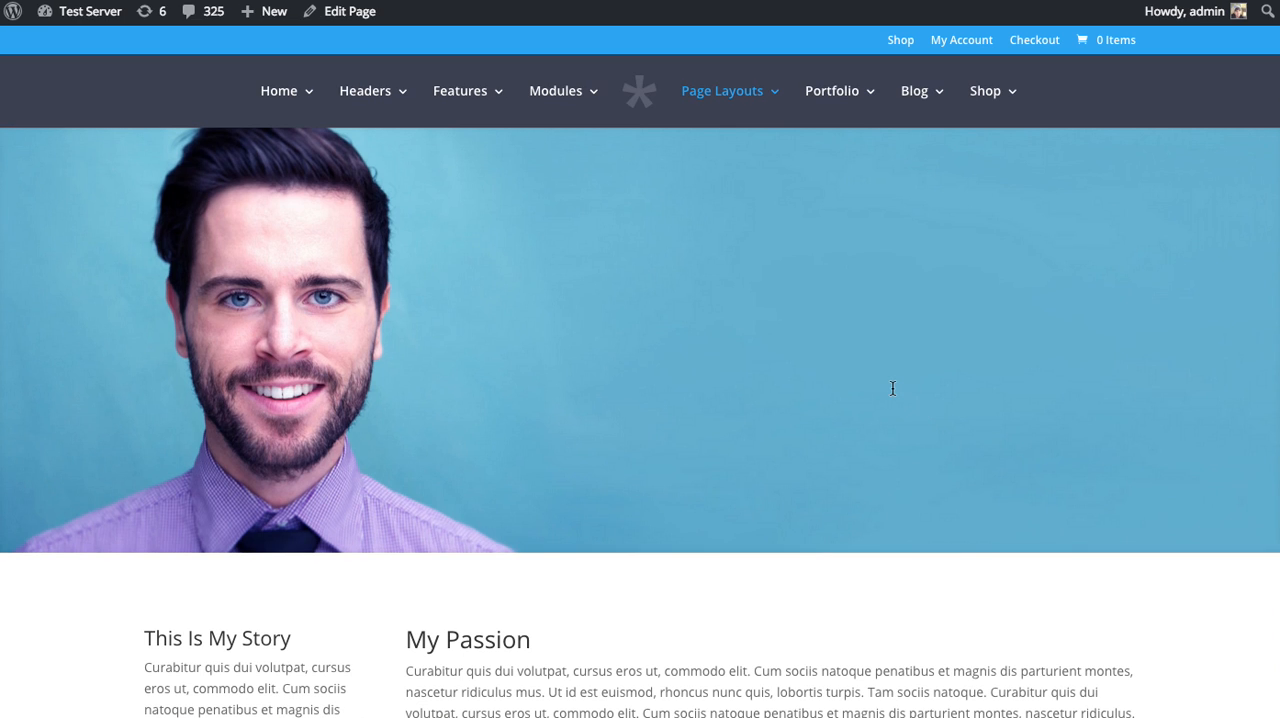
Look over the portfolio on the live About Me page with the restored grid layout.
scroll(902, 372, "down", 10)
scroll(902, 375, "down", 2)
scroll(903, 374, "up", 3)
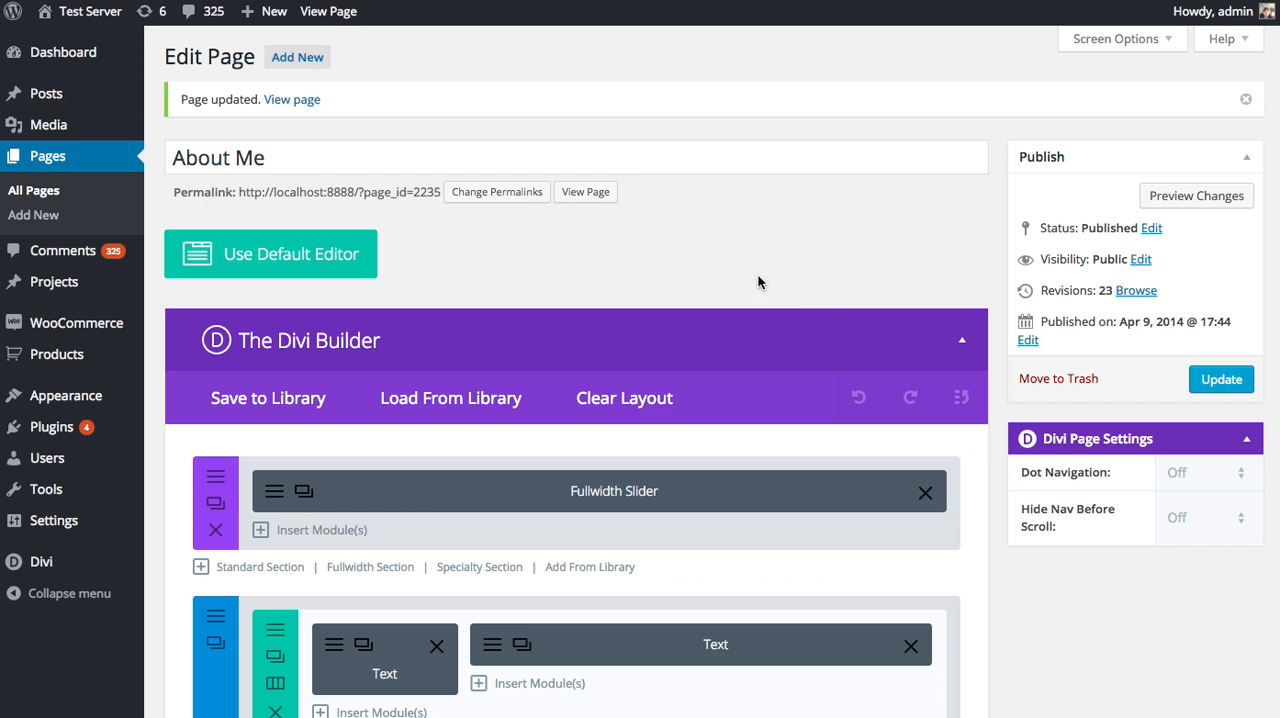
Delete the section holding the Portfolio module and add a fullwidth section below the text section.
scroll(780, 366, "down", 5)
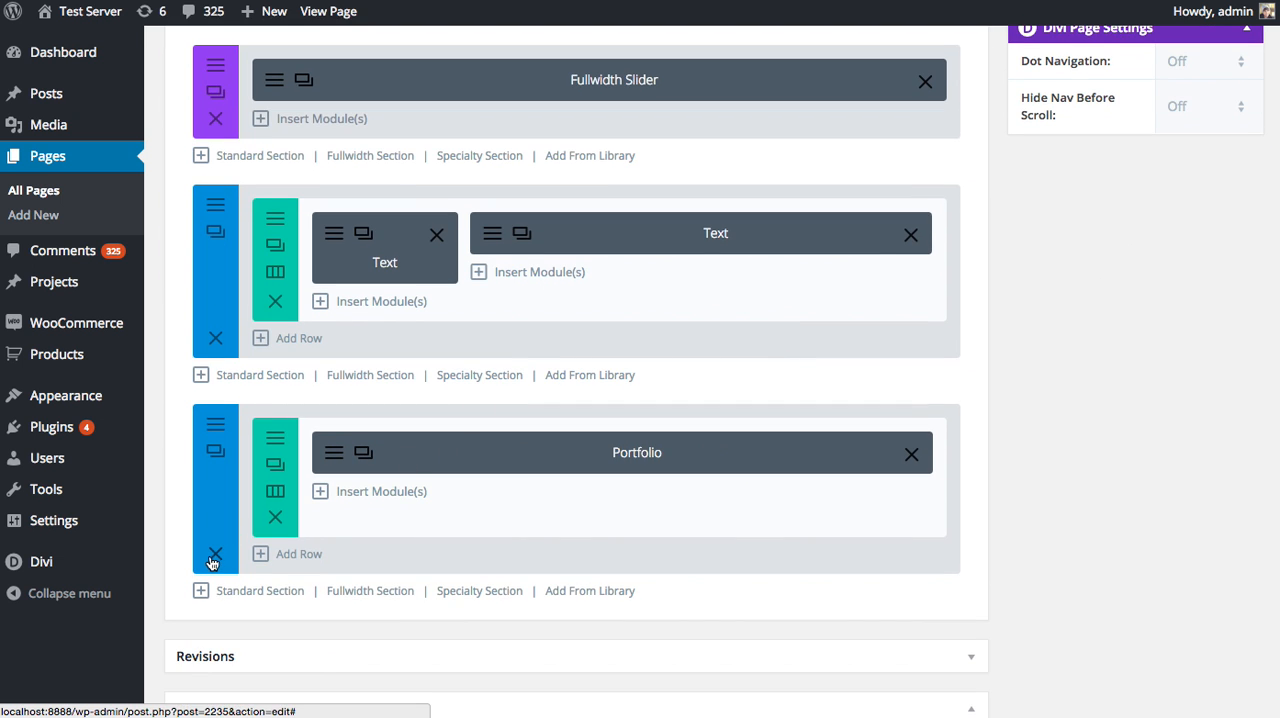
left_click(214, 555)
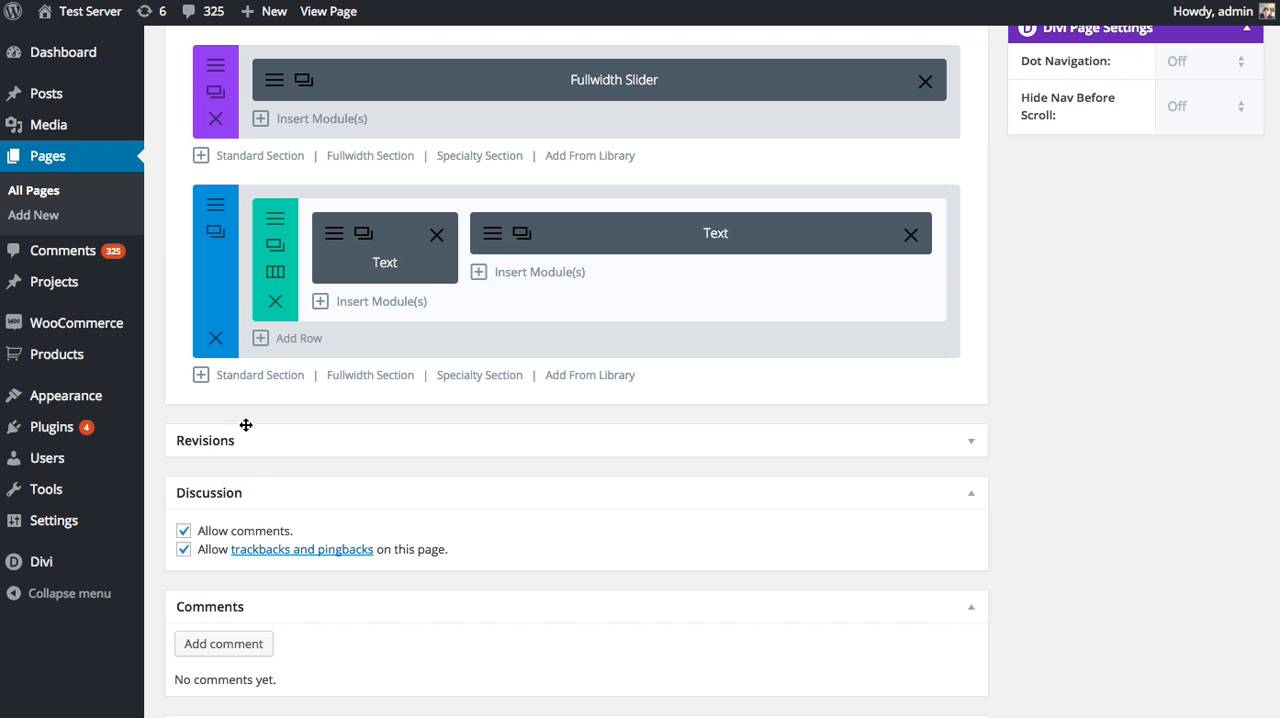
left_click(371, 381)
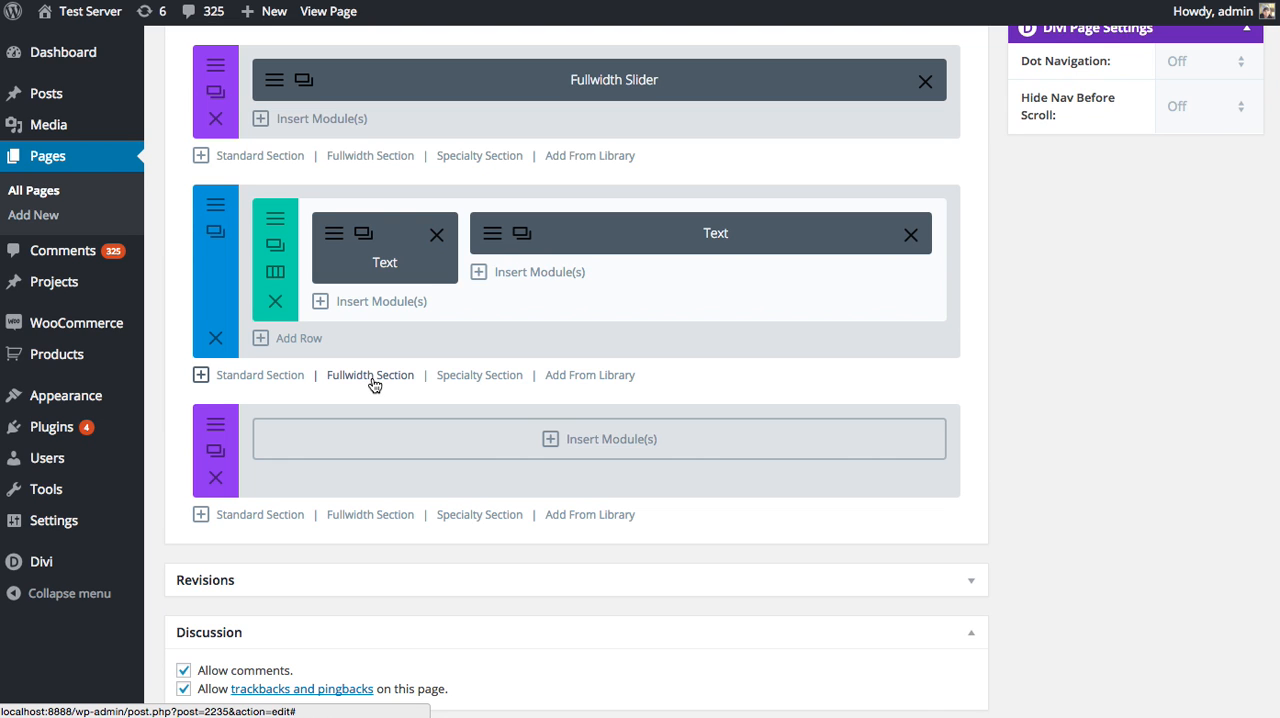
Insert a Fullwidth Portfolio module in the new fullwidth section and review its general settings, keeping the Carousel layout.
left_click(376, 449)
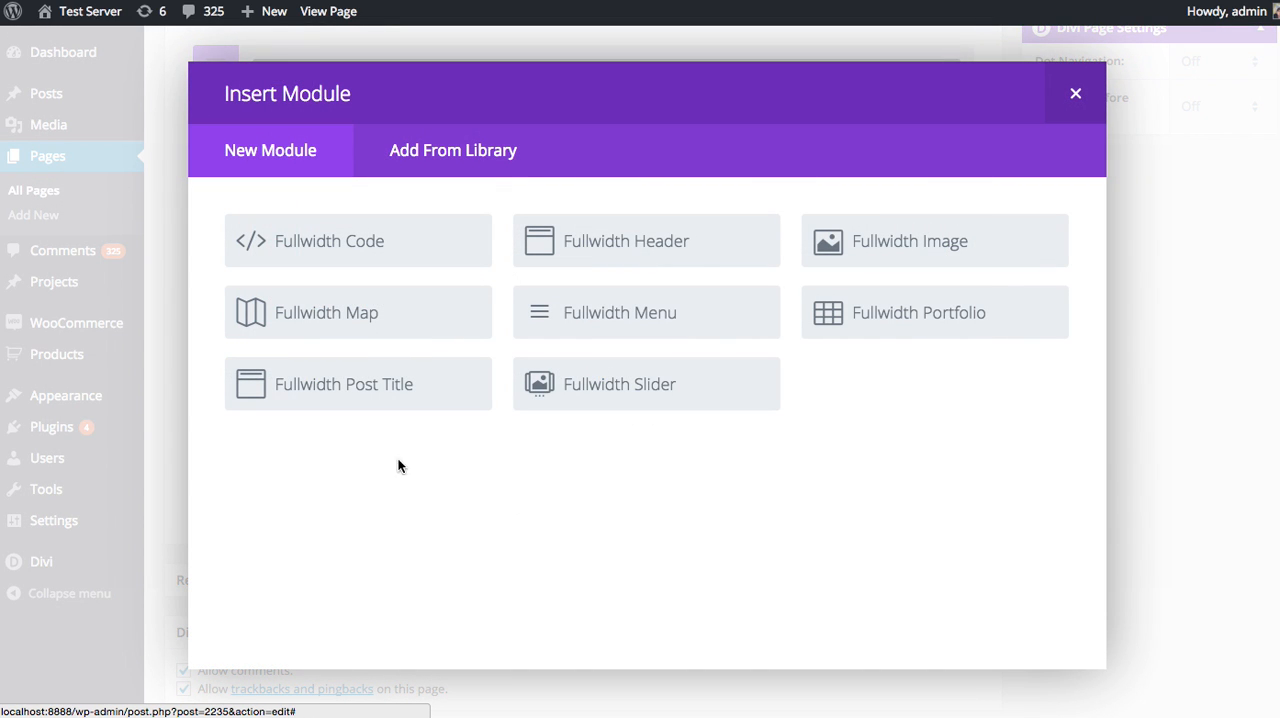
left_click(903, 325)
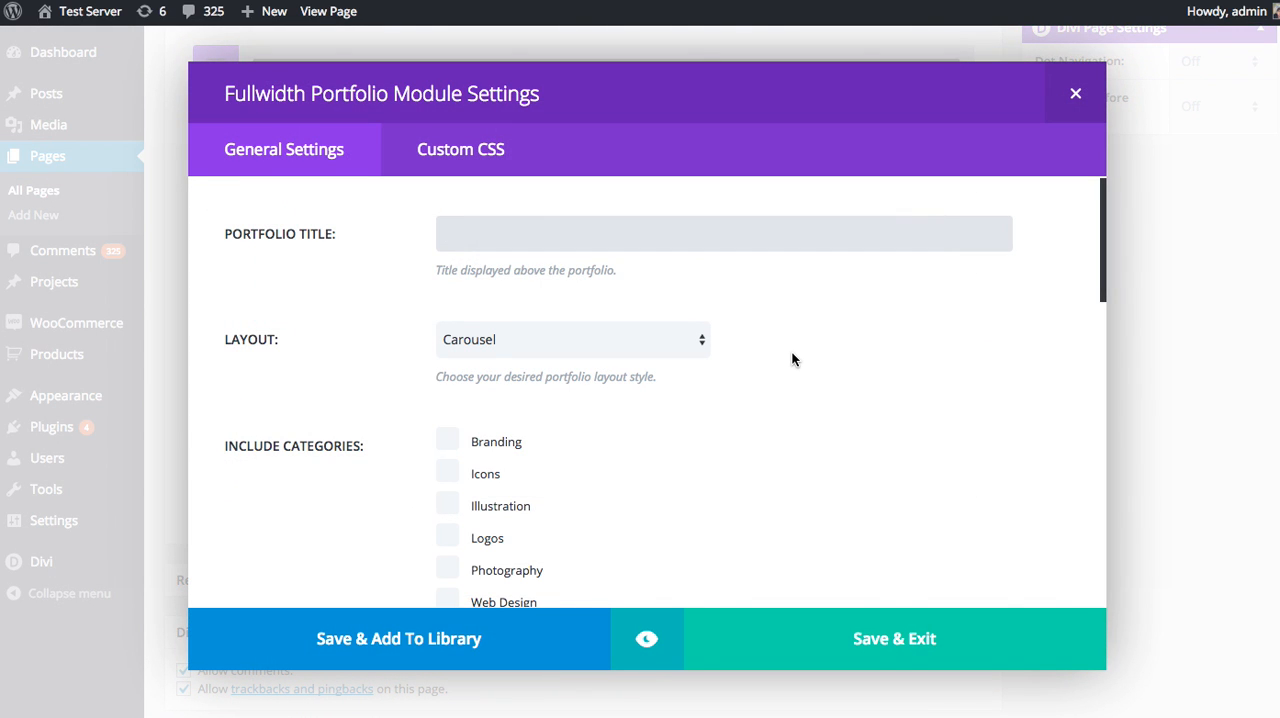
left_click(660, 341)
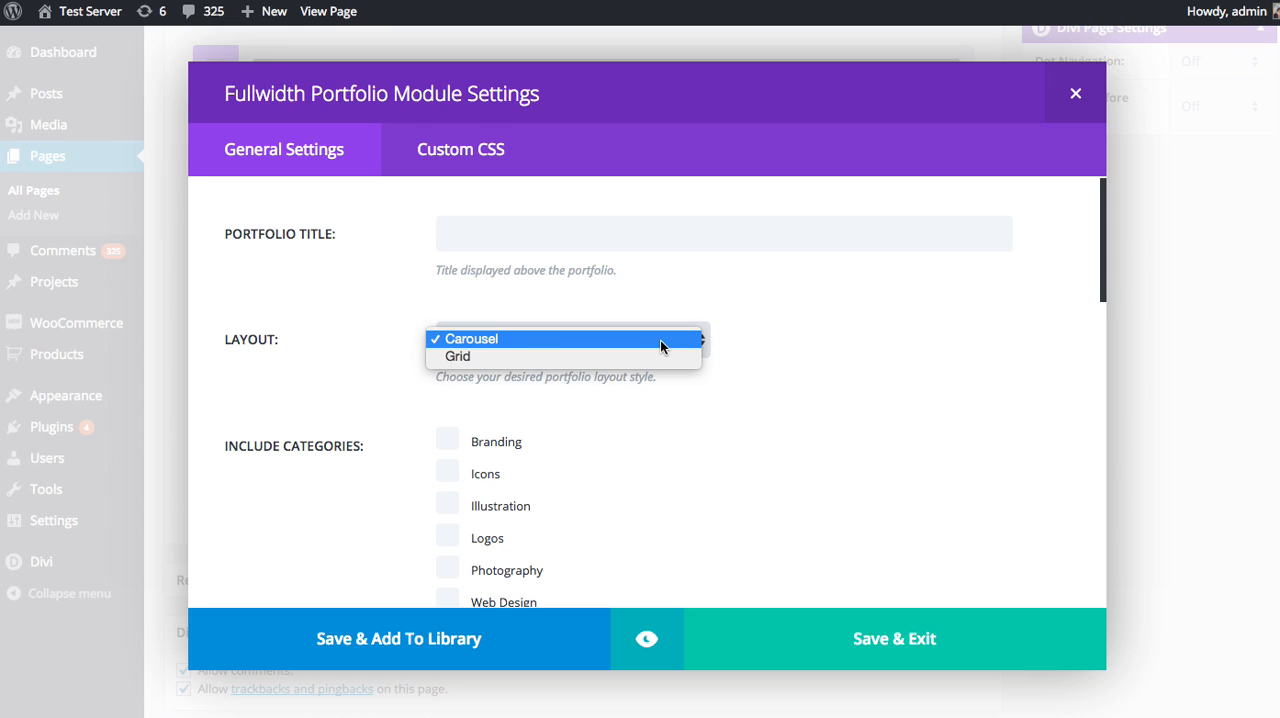
left_click(824, 333)
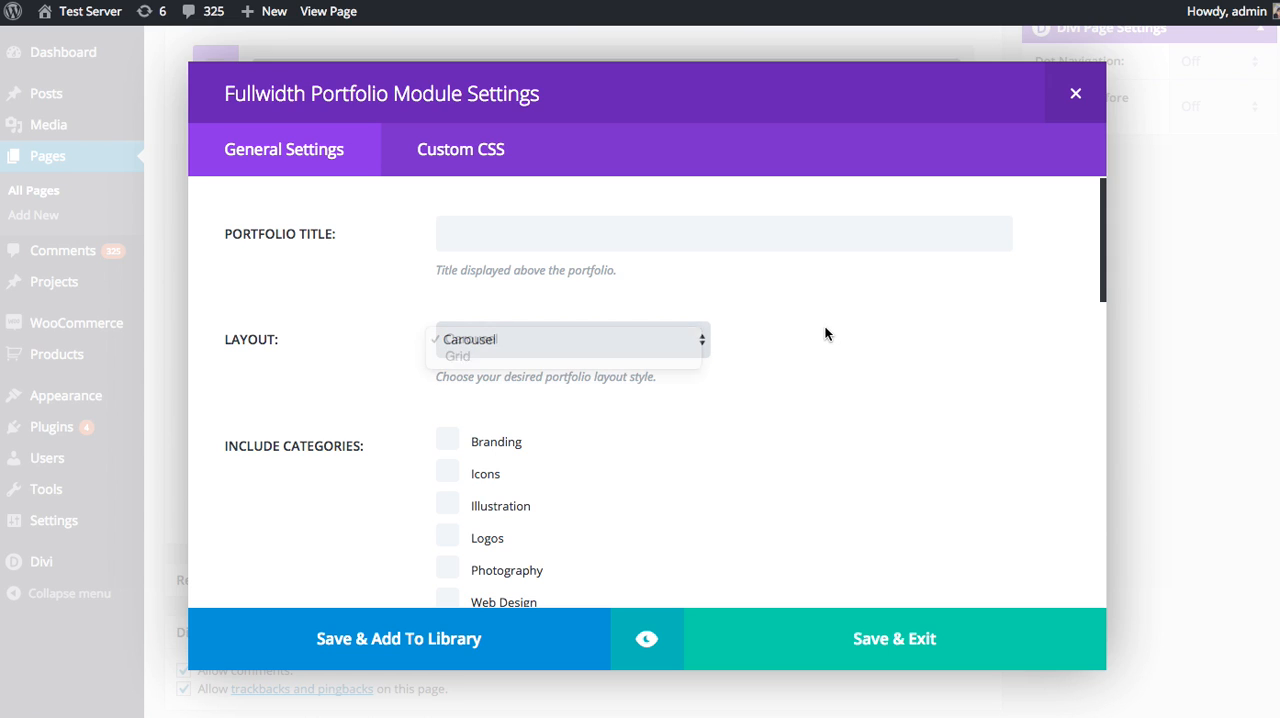
left_click(524, 222)
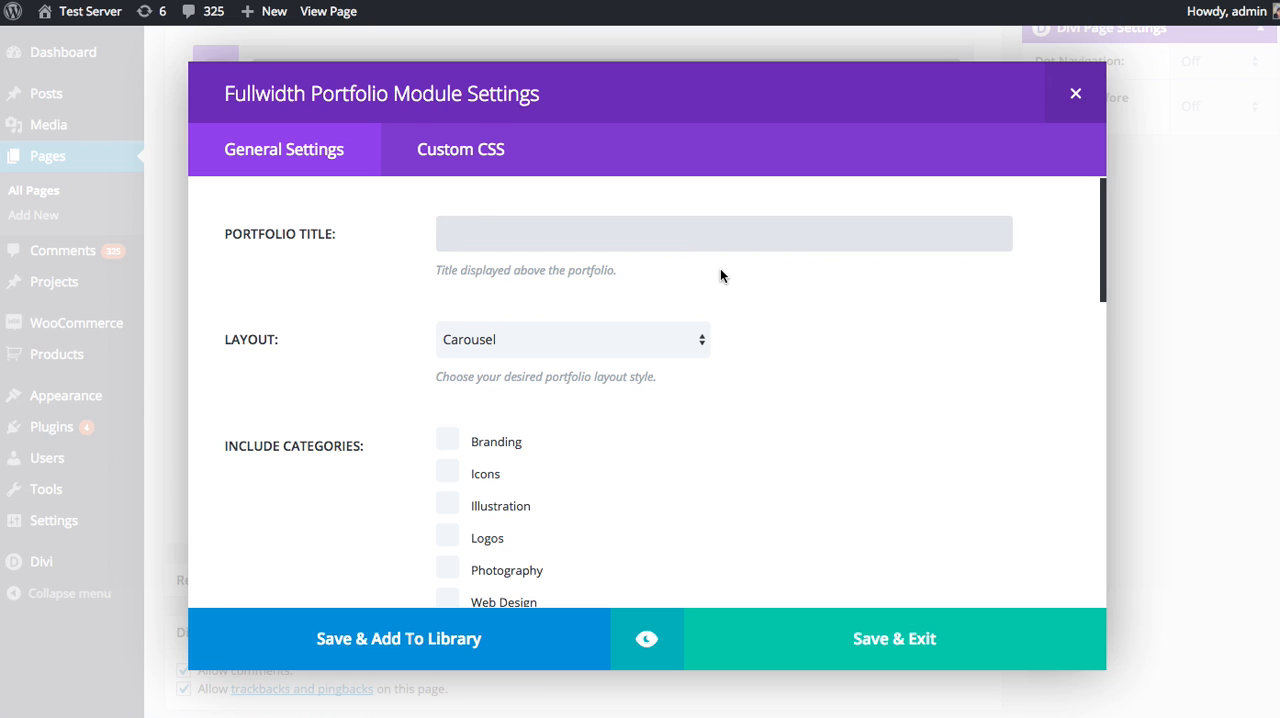
scroll(765, 326, "down", 5)
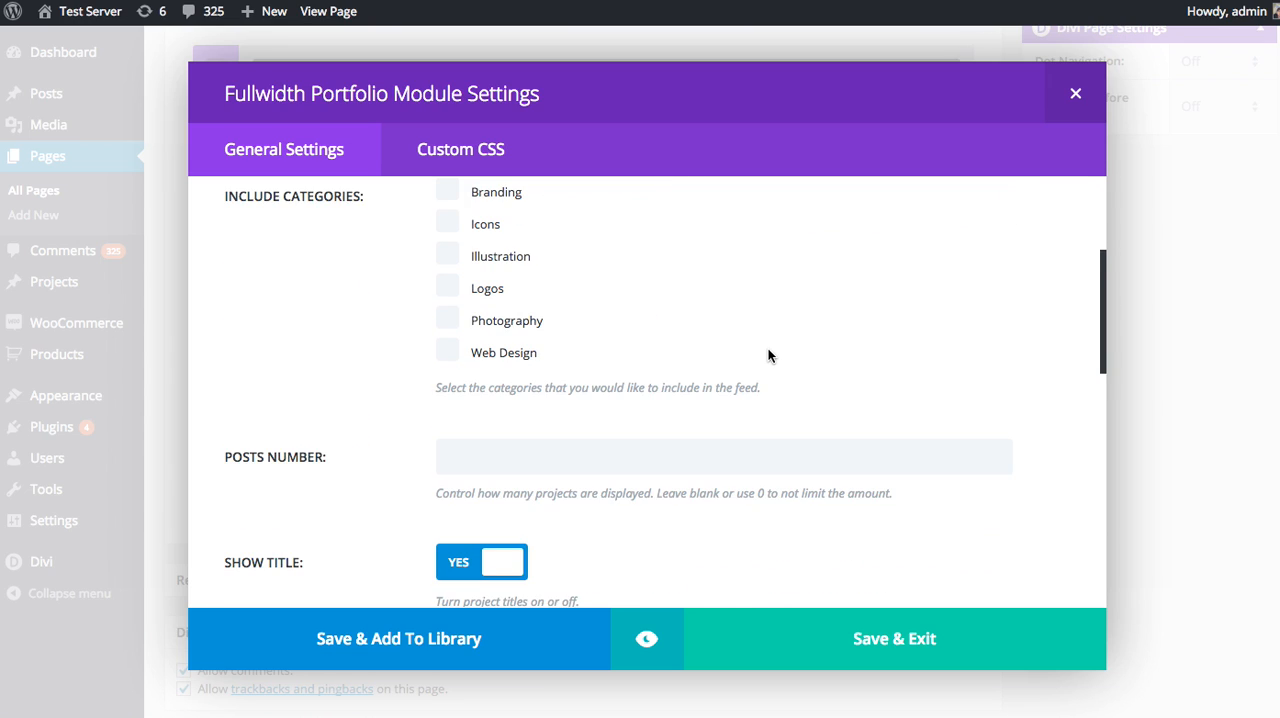
scroll(768, 355, "down", 6)
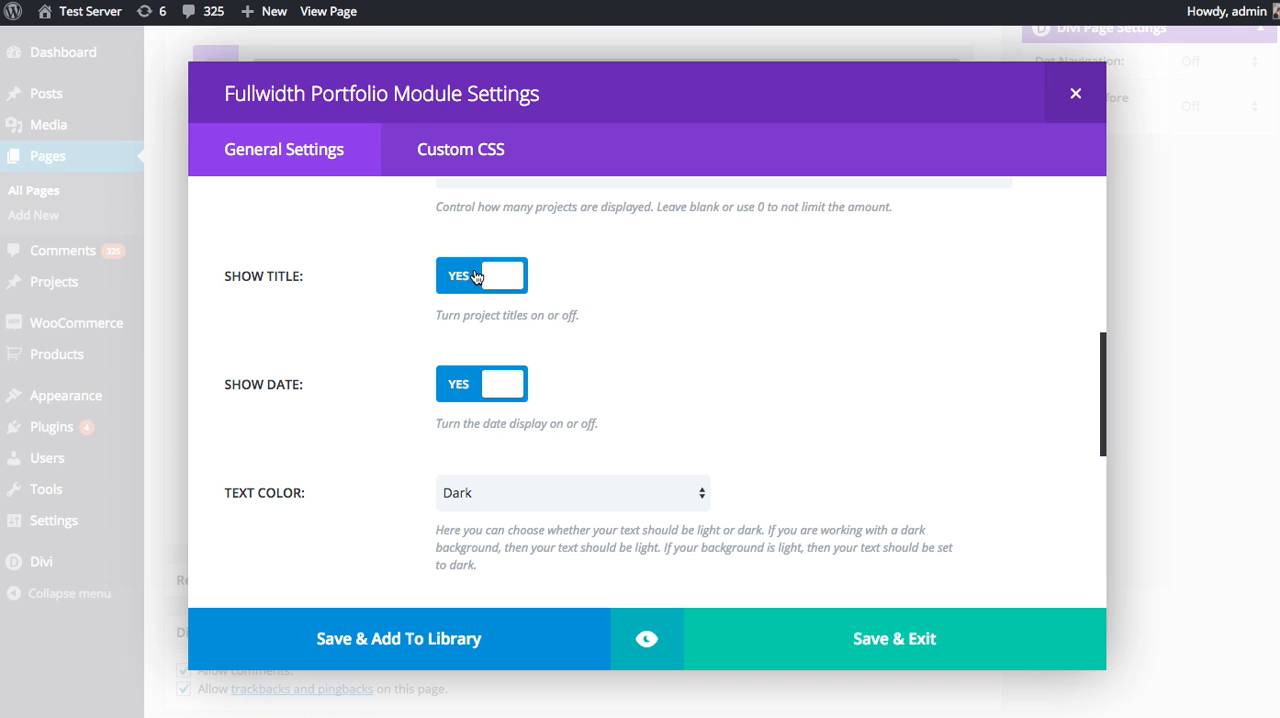
scroll(631, 341, "down", 7)
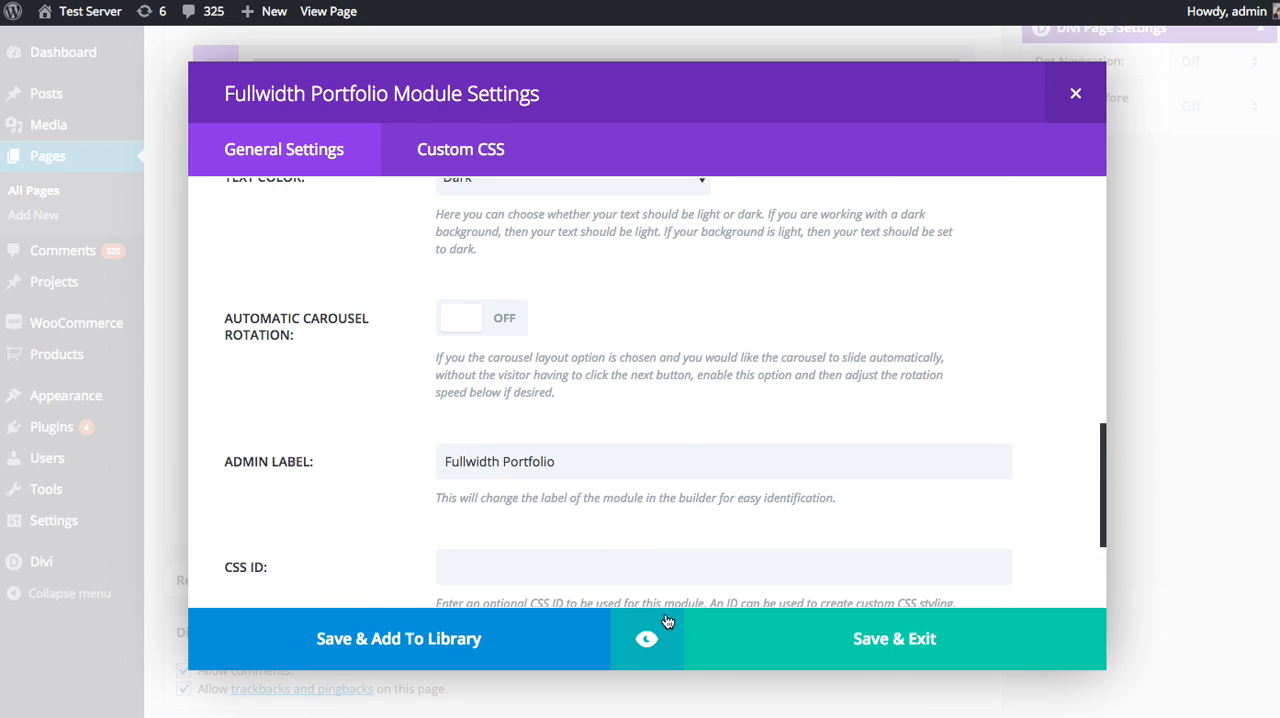
Preview the Fullwidth Portfolio module by cycling back through its carousel projects, and save the module.
left_click(657, 636)
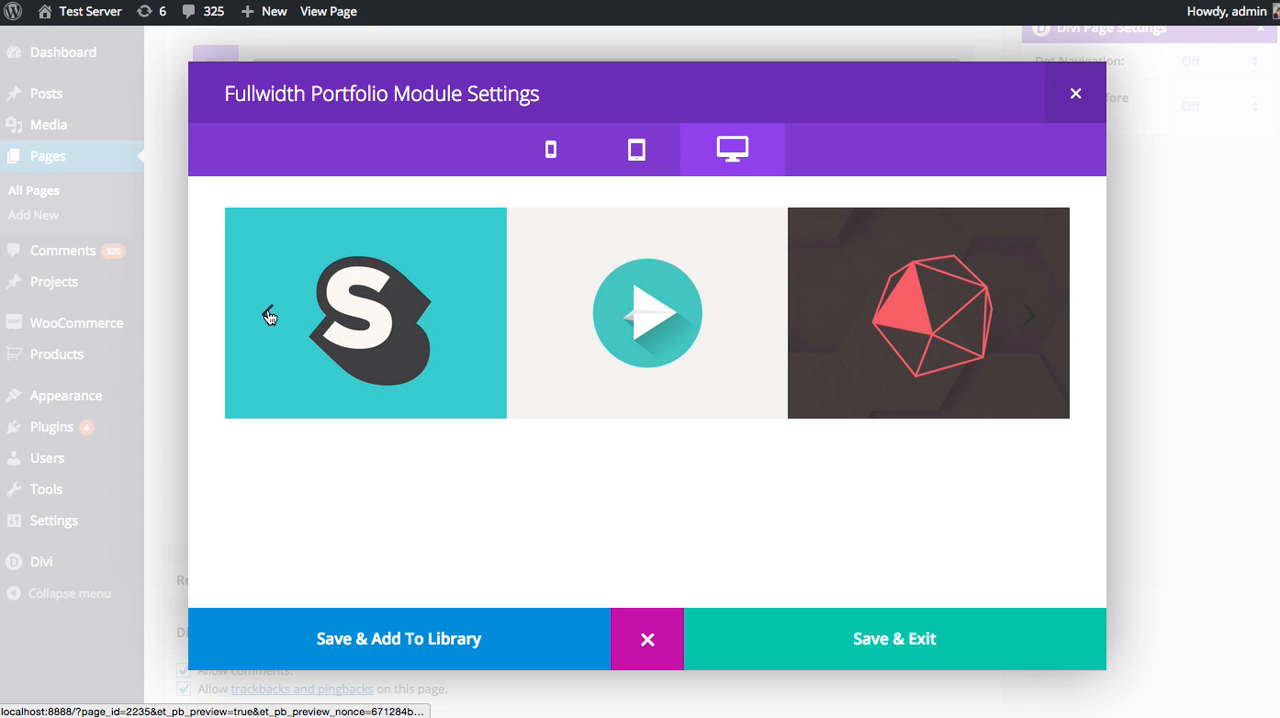
left_click(269, 316)
left_click(269, 316)
left_click(269, 316)
left_click(269, 316)
left_click(269, 316)
left_click(269, 316)
left_click(269, 316)
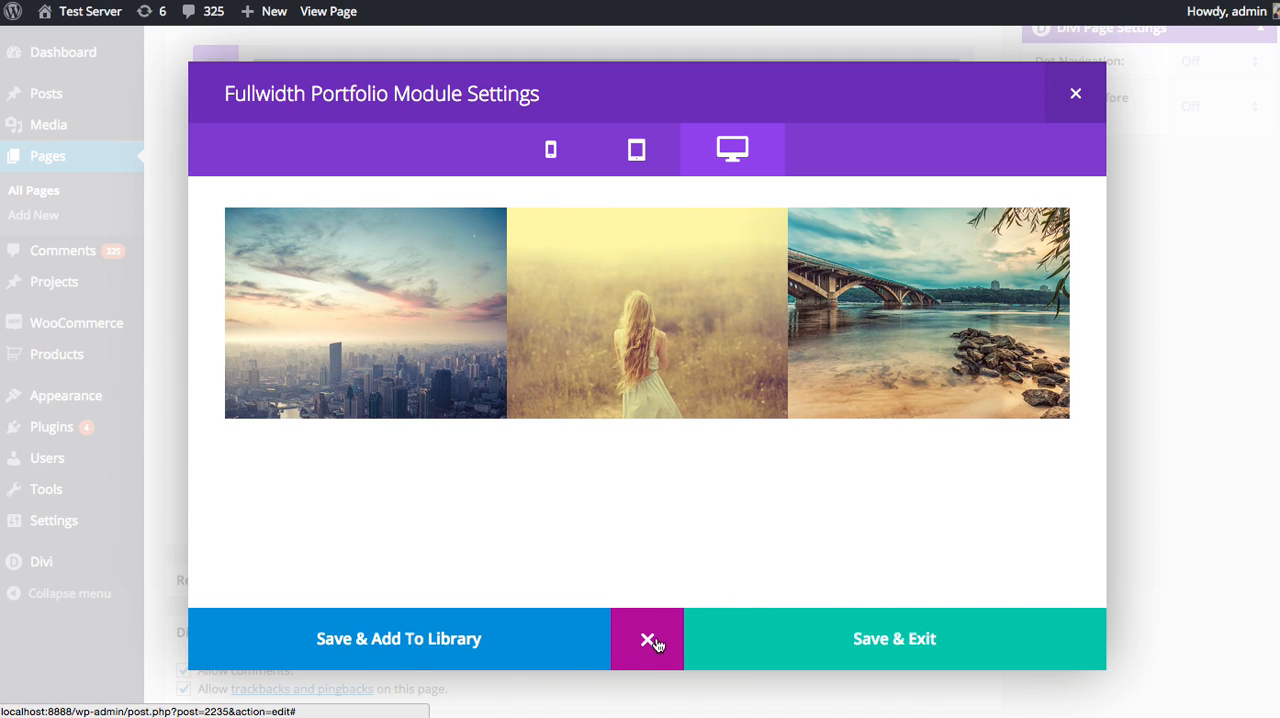
left_click(650, 640)
left_click(843, 640)
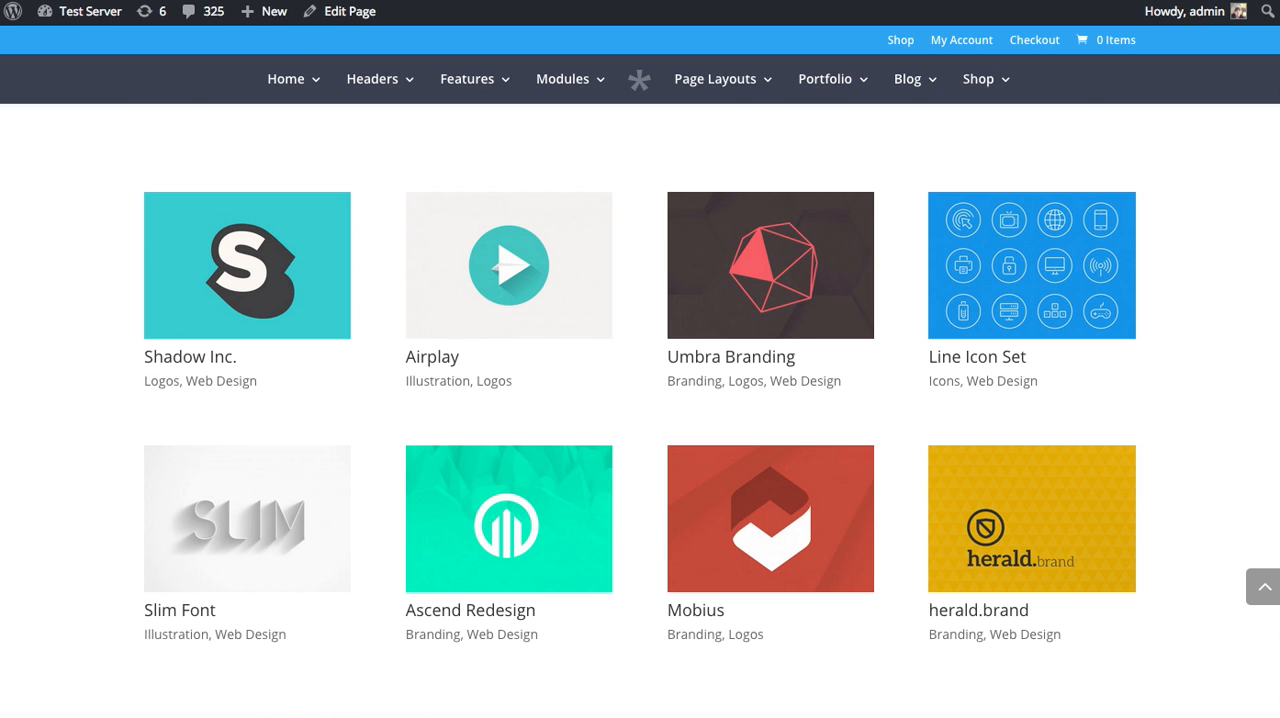
Reload the live About Me page and examine the fullwidth portfolio carousel, cycling through its projects.
key("super+r")
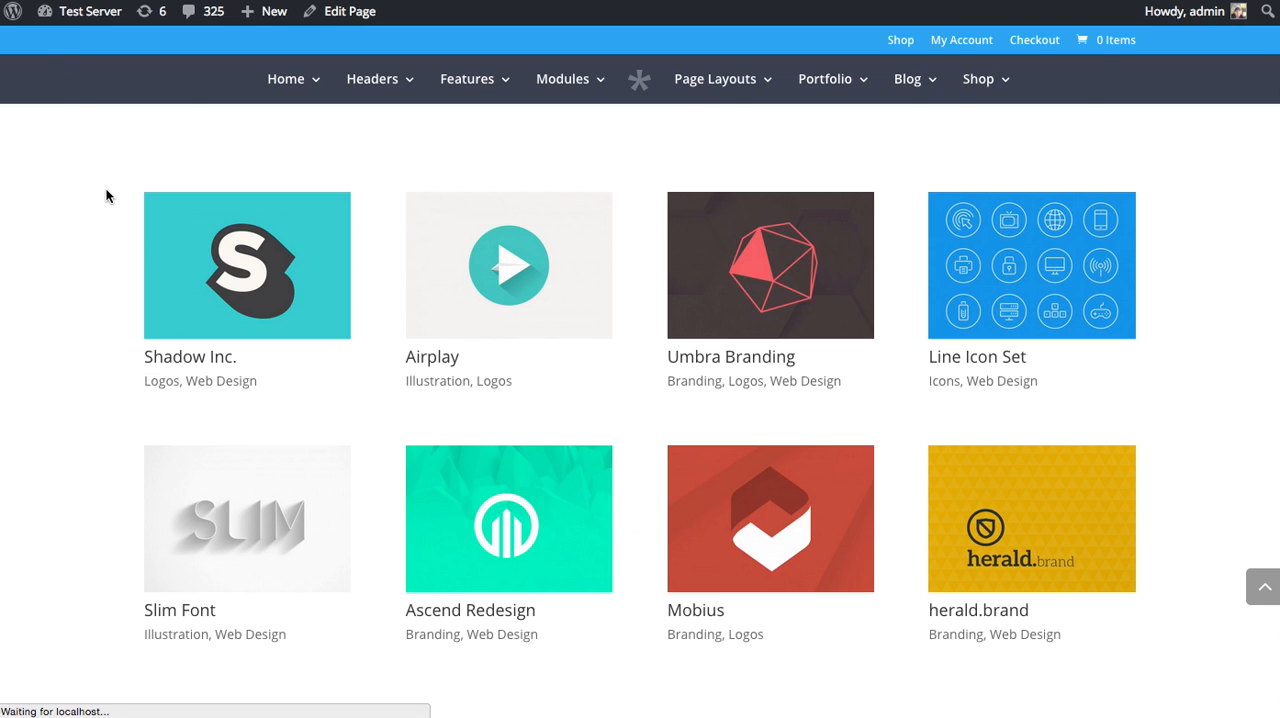
scroll(712, 209, "up", 4)
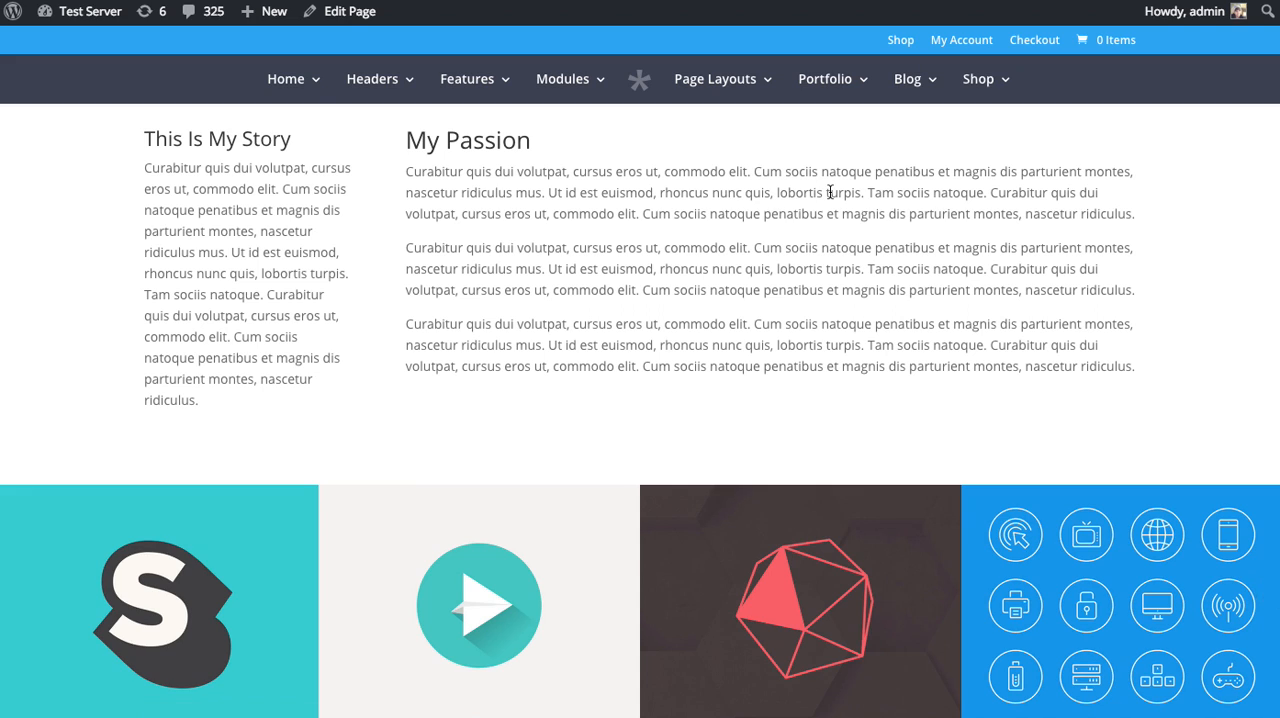
scroll(843, 226, "up", 3)
scroll(843, 222, "down", 6)
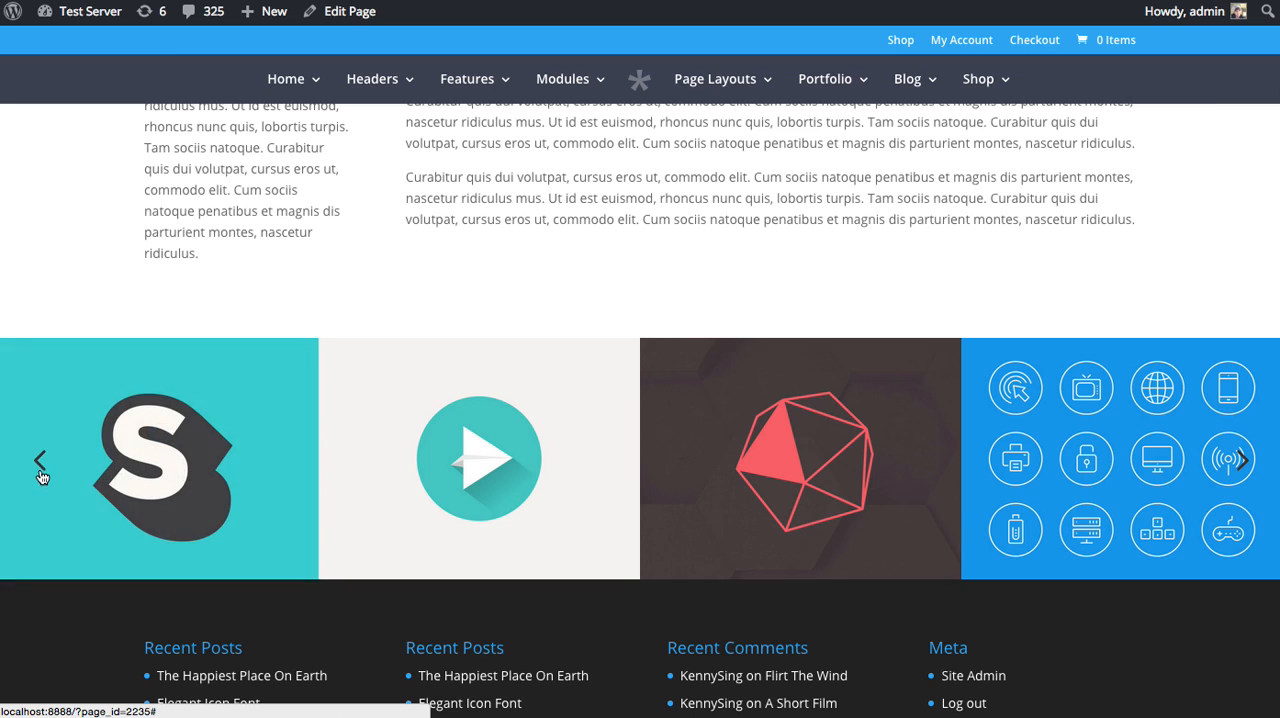
left_click(40, 472)
left_click(41, 476)
left_click(41, 477)
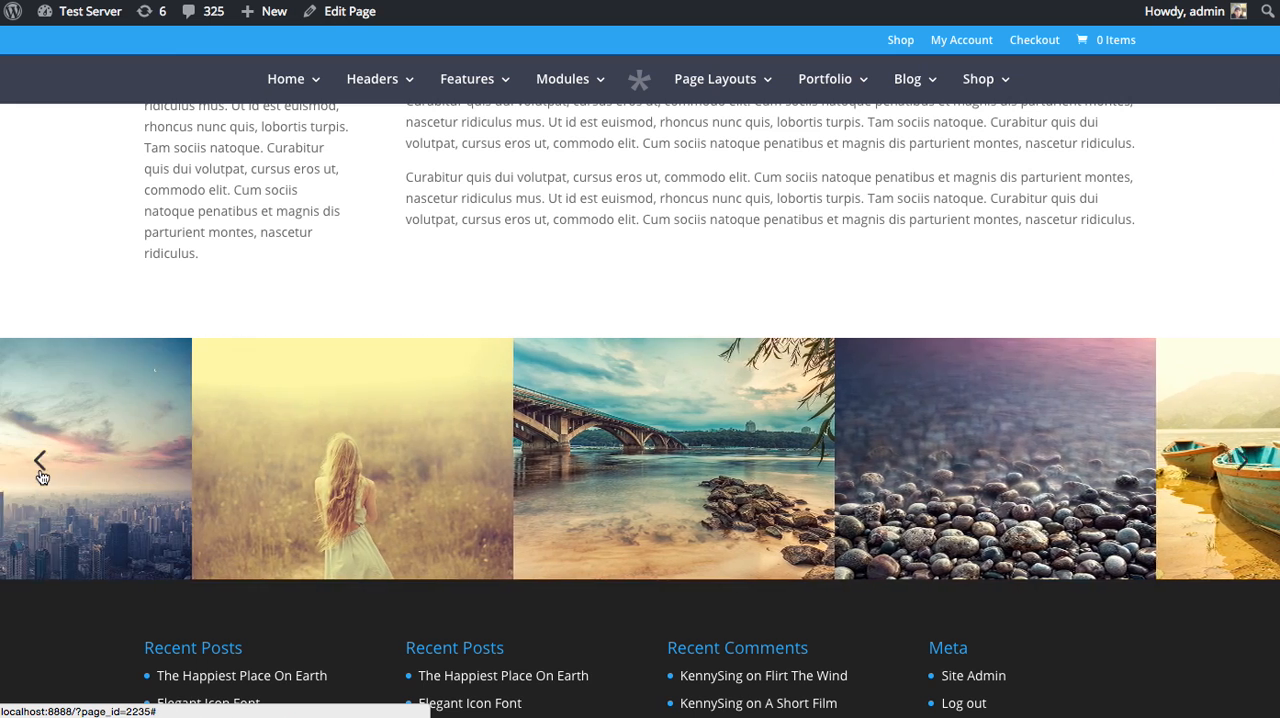
scroll(583, 242, "up", 3)
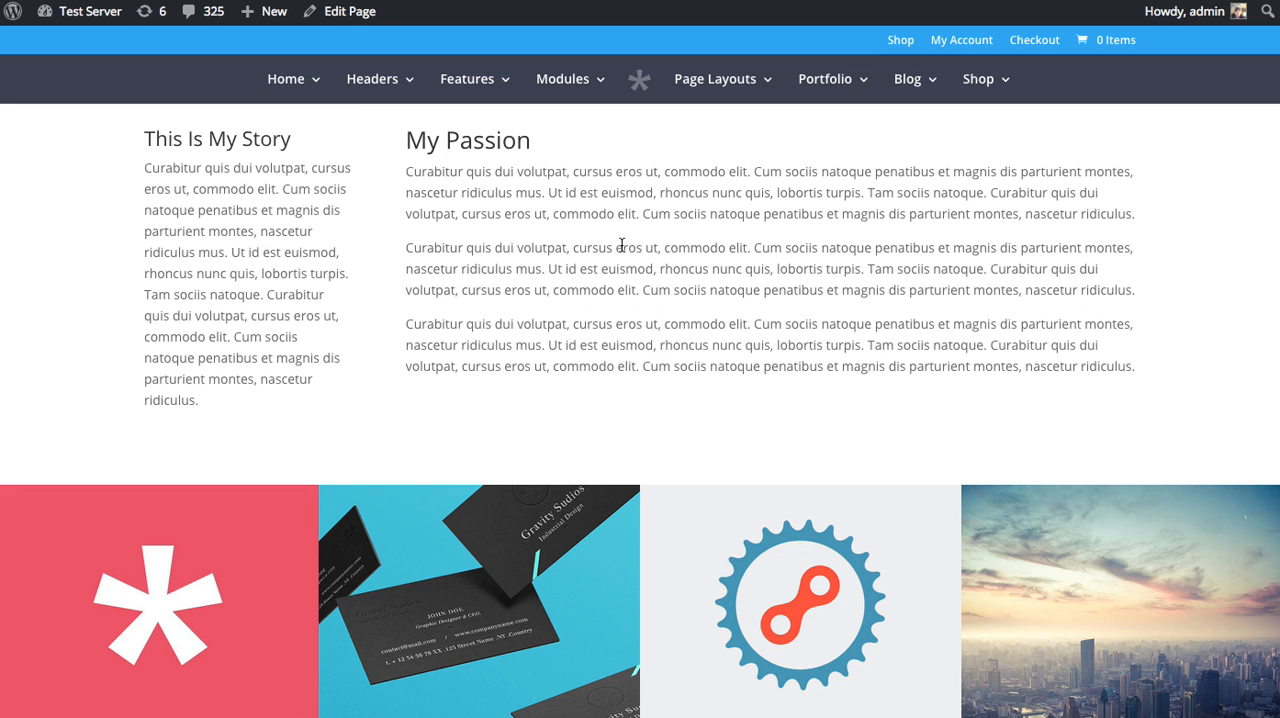
scroll(621, 245, "down", 3)
scroll(629, 257, "up", 2)
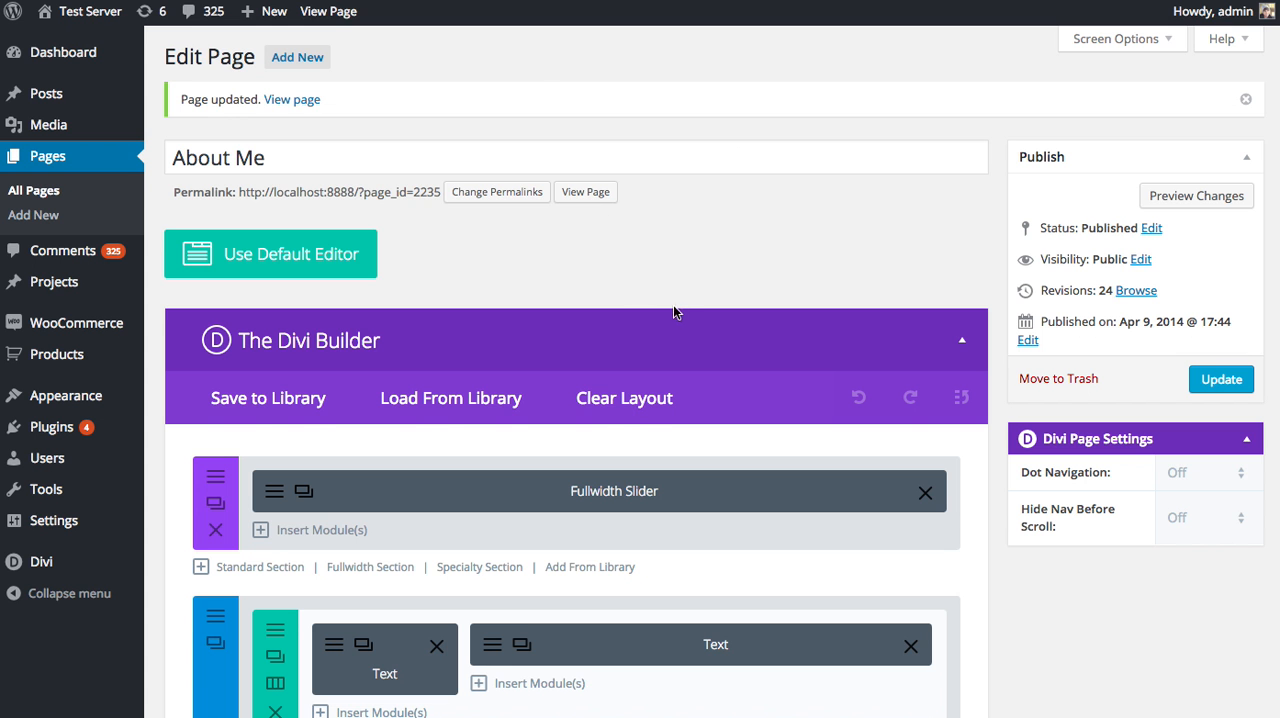
scroll(678, 297, "down", 3)
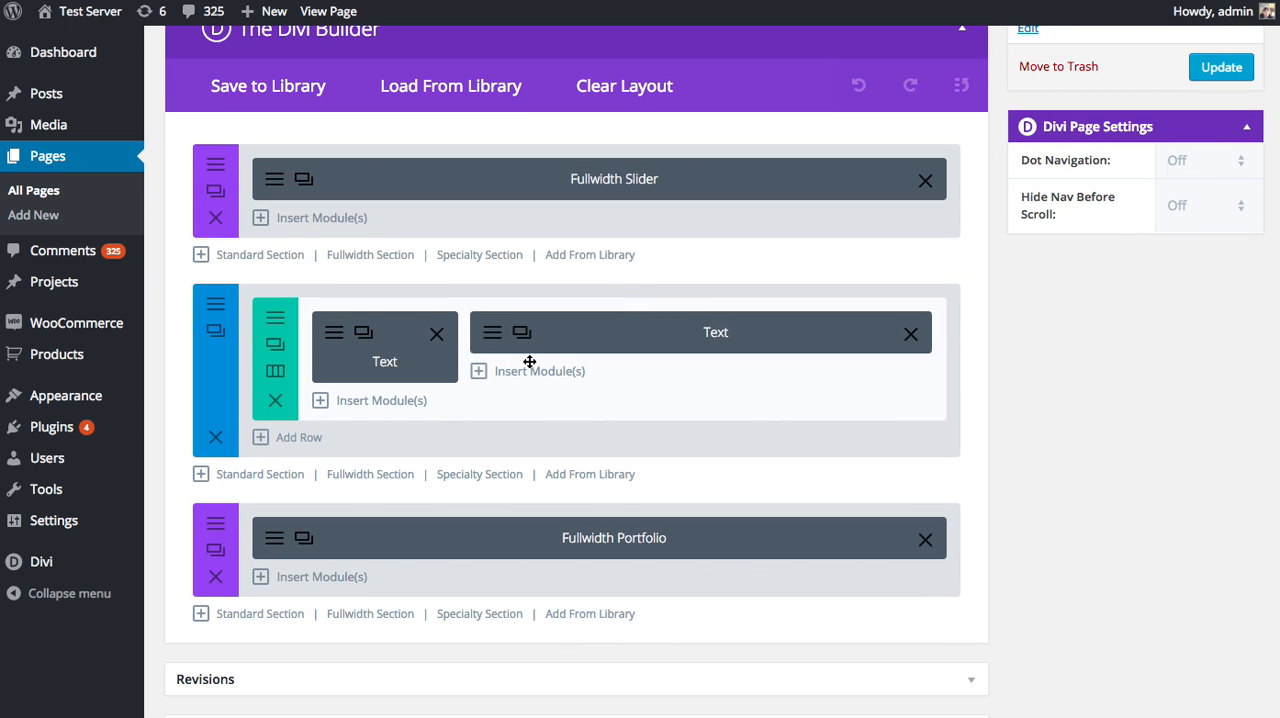
Replace the Fullwidth Portfolio section with a standard section containing a single-column row below the text section.
left_click(215, 577)
left_click(245, 476)
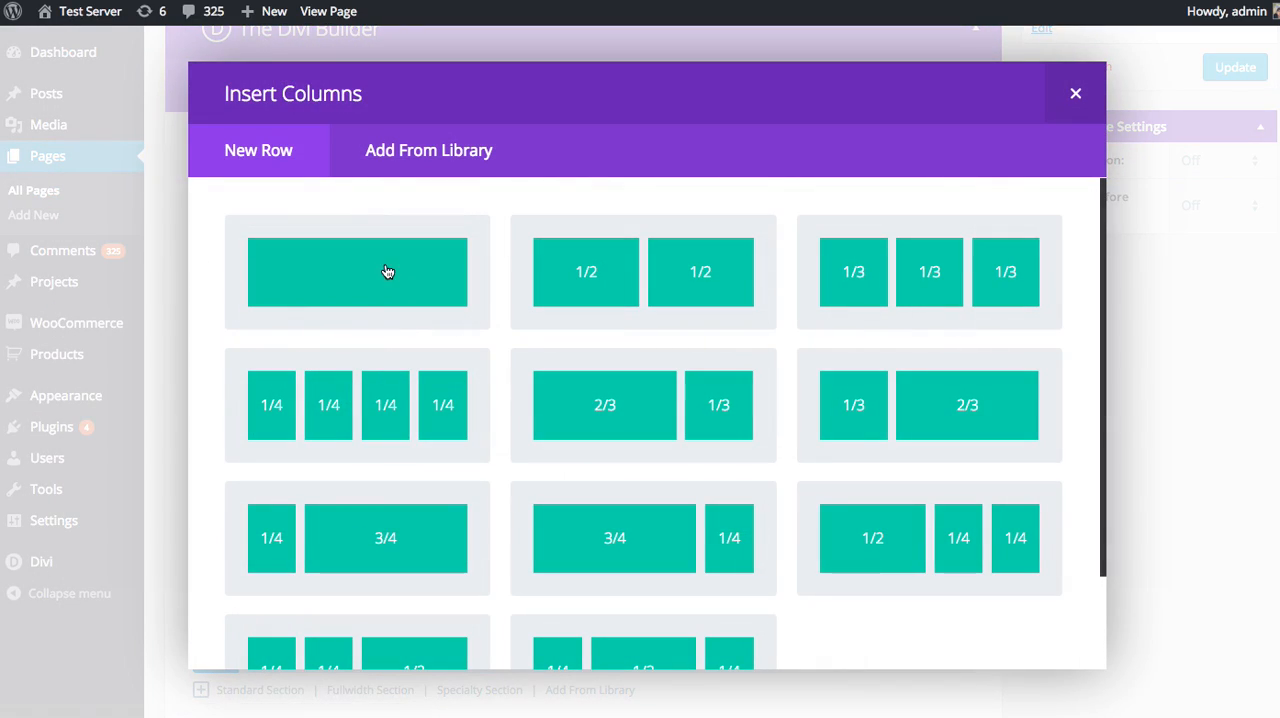
left_click(394, 271)
Insert a Portfolio module in the single-column row and set its posts number to 8.
left_click(417, 543)
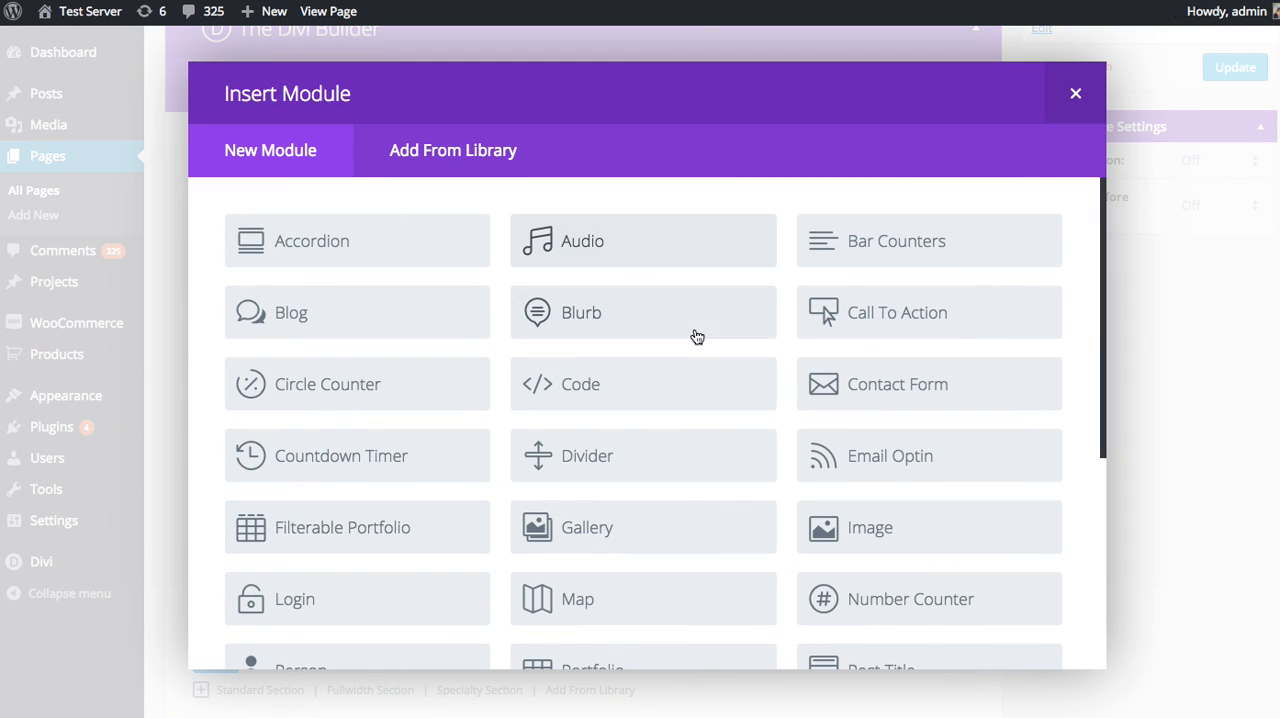
scroll(790, 420, "down", 2)
left_click(640, 571)
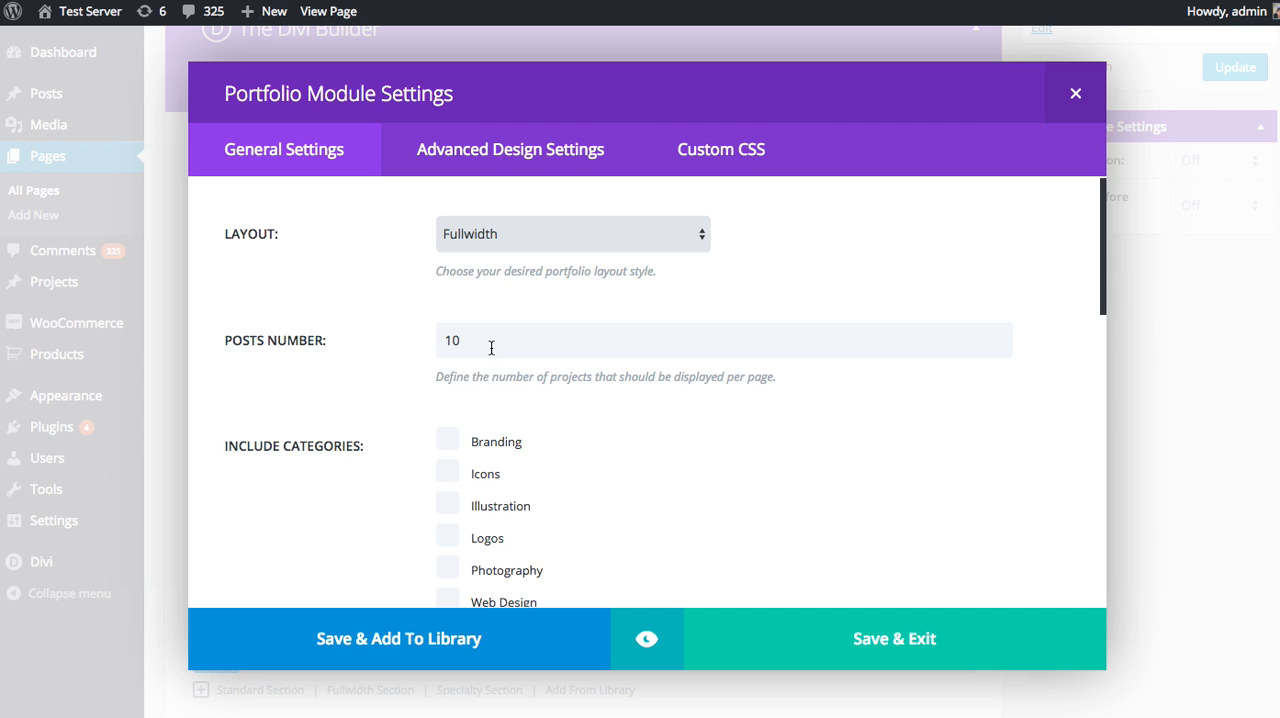
left_click_drag(492, 345, 394, 334)
type("8")
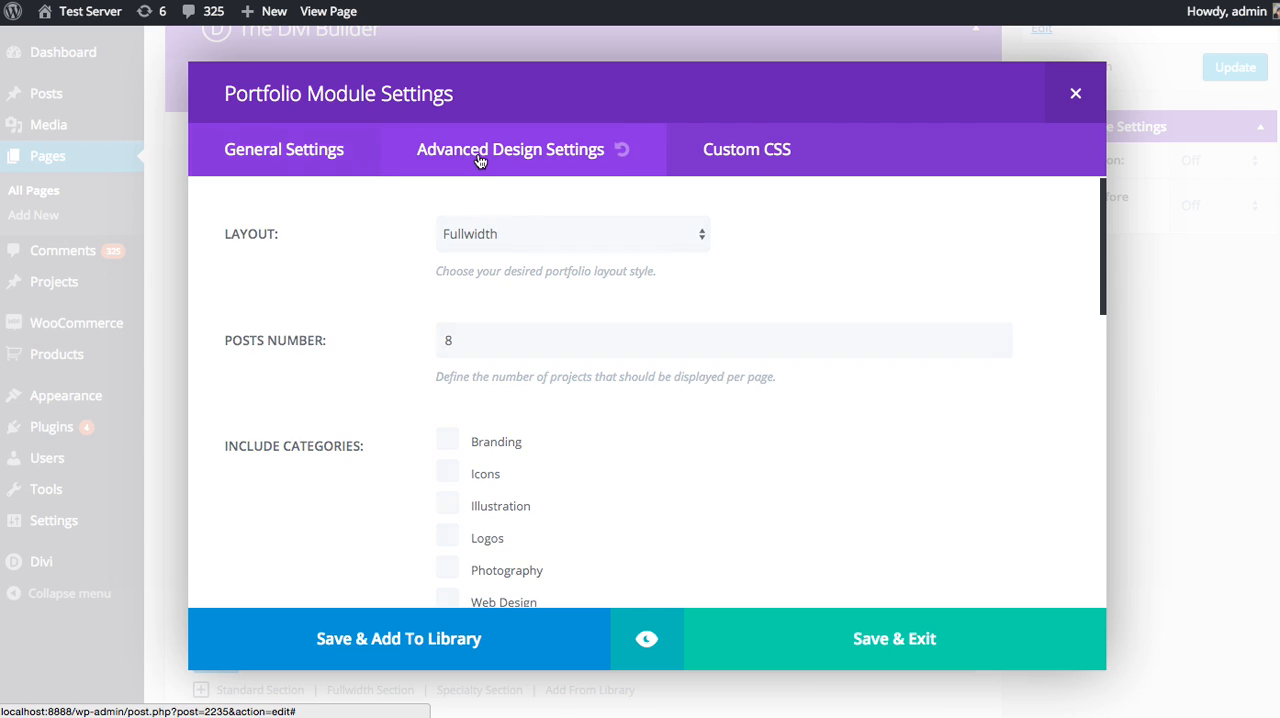
Style the portfolio titles with the Arvo font in bold uppercase and slightly increase the title font size.
left_click(480, 158)
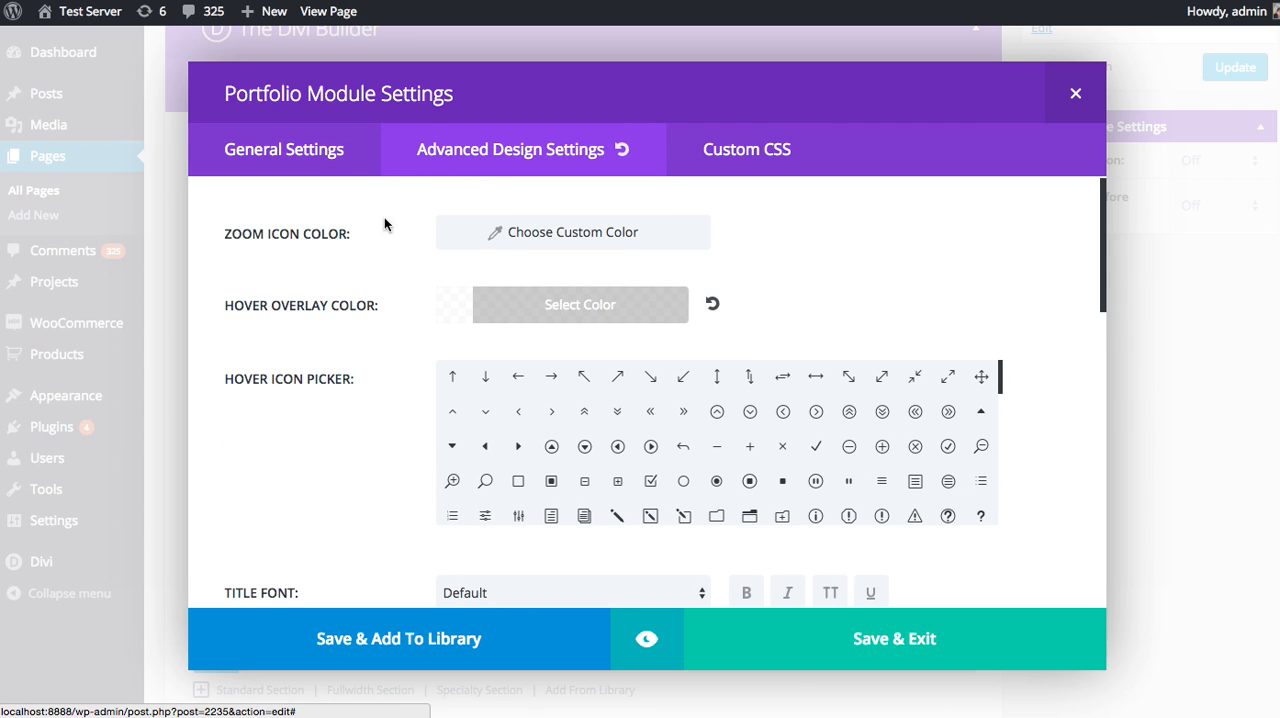
scroll(361, 255, "down", 3)
scroll(361, 255, "down", 2)
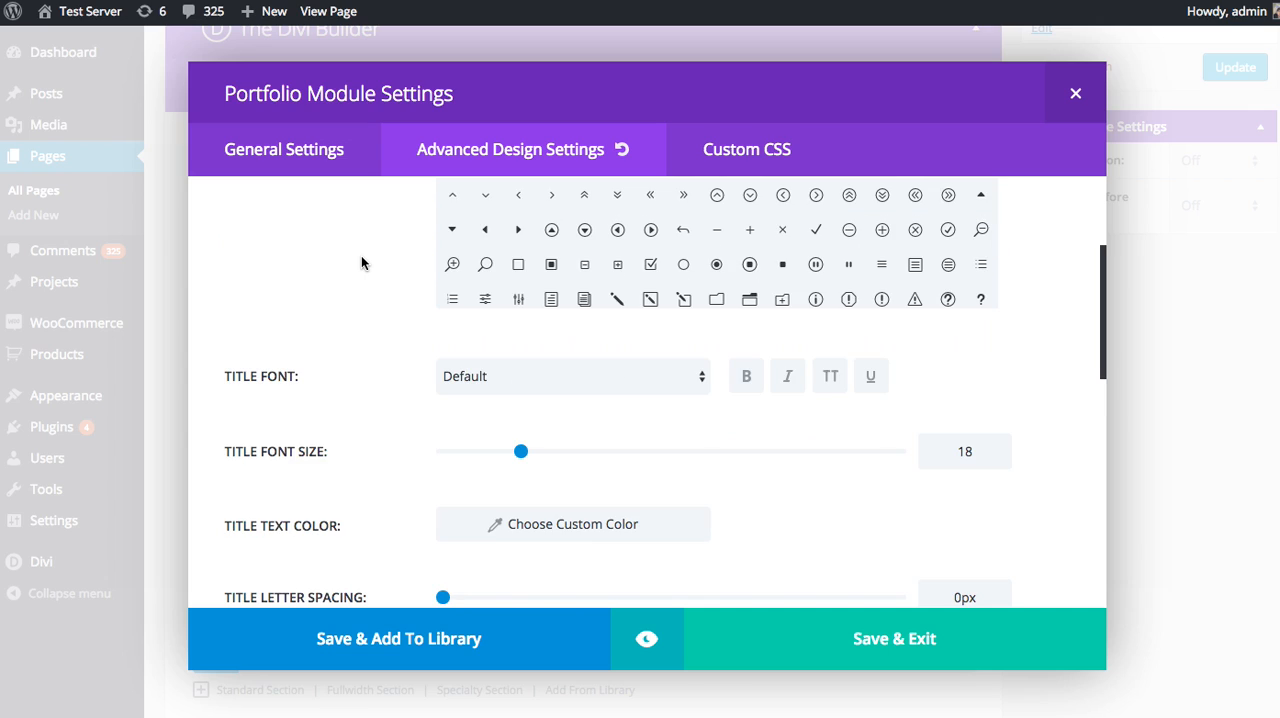
left_click(495, 377)
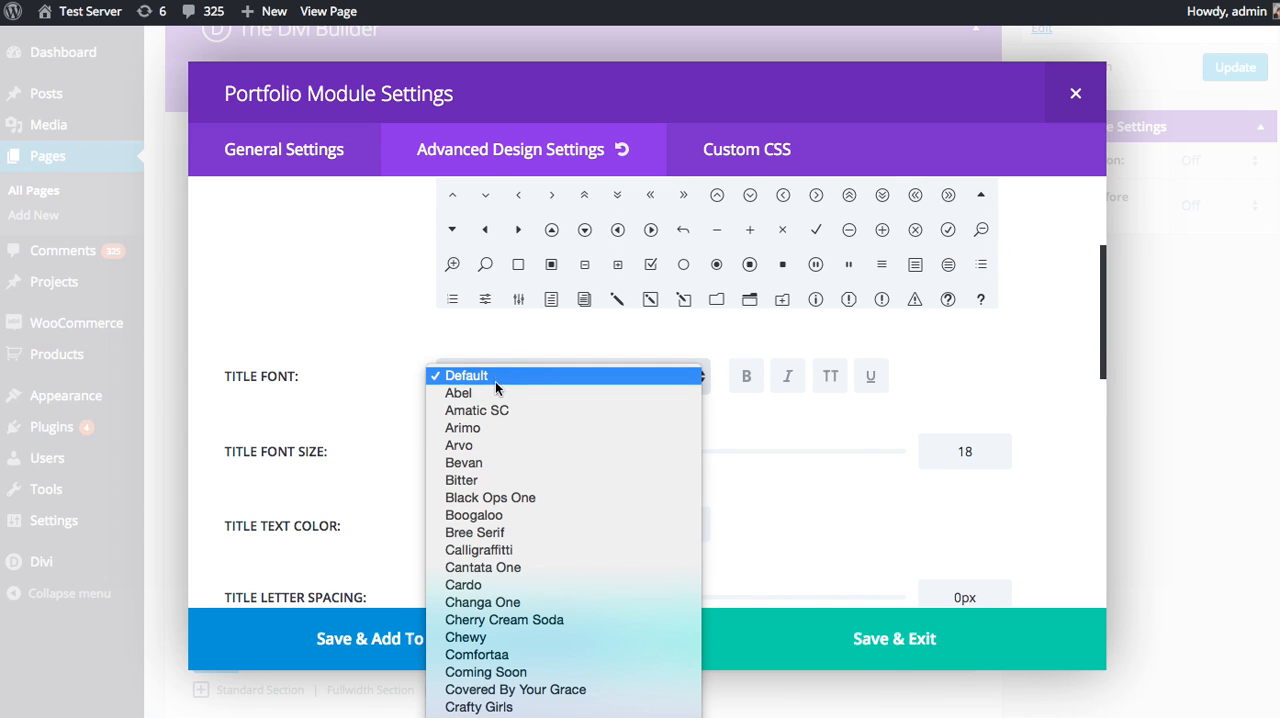
left_click(481, 445)
left_click(742, 388)
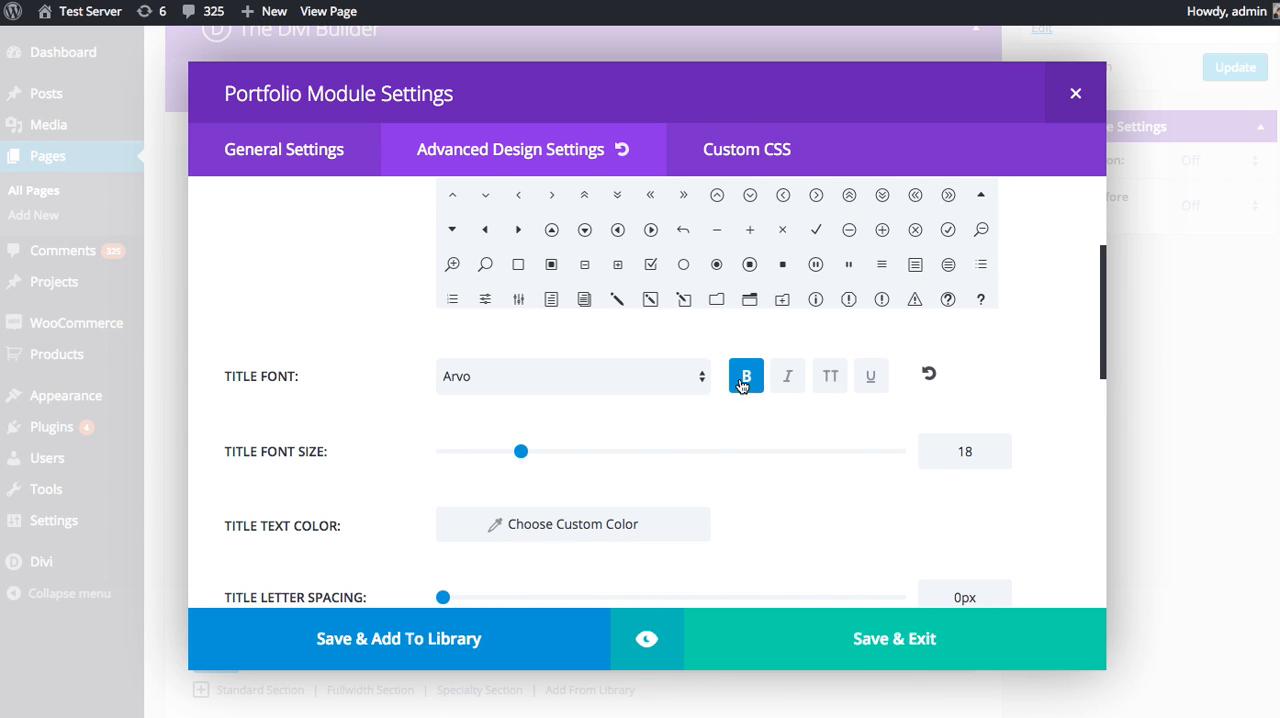
left_click(830, 379)
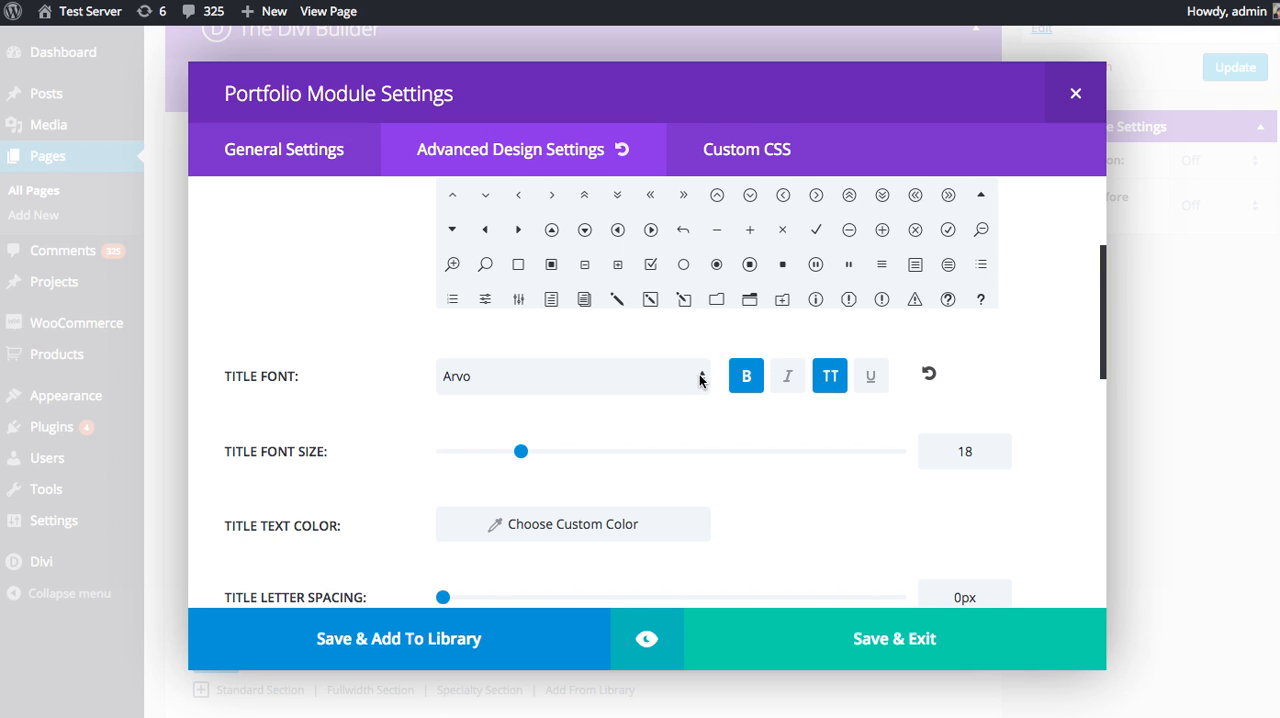
left_click_drag(522, 451, 531, 453)
Preview the Portfolio module to check the restyled project titles in the fullwidth layout.
left_click(646, 638)
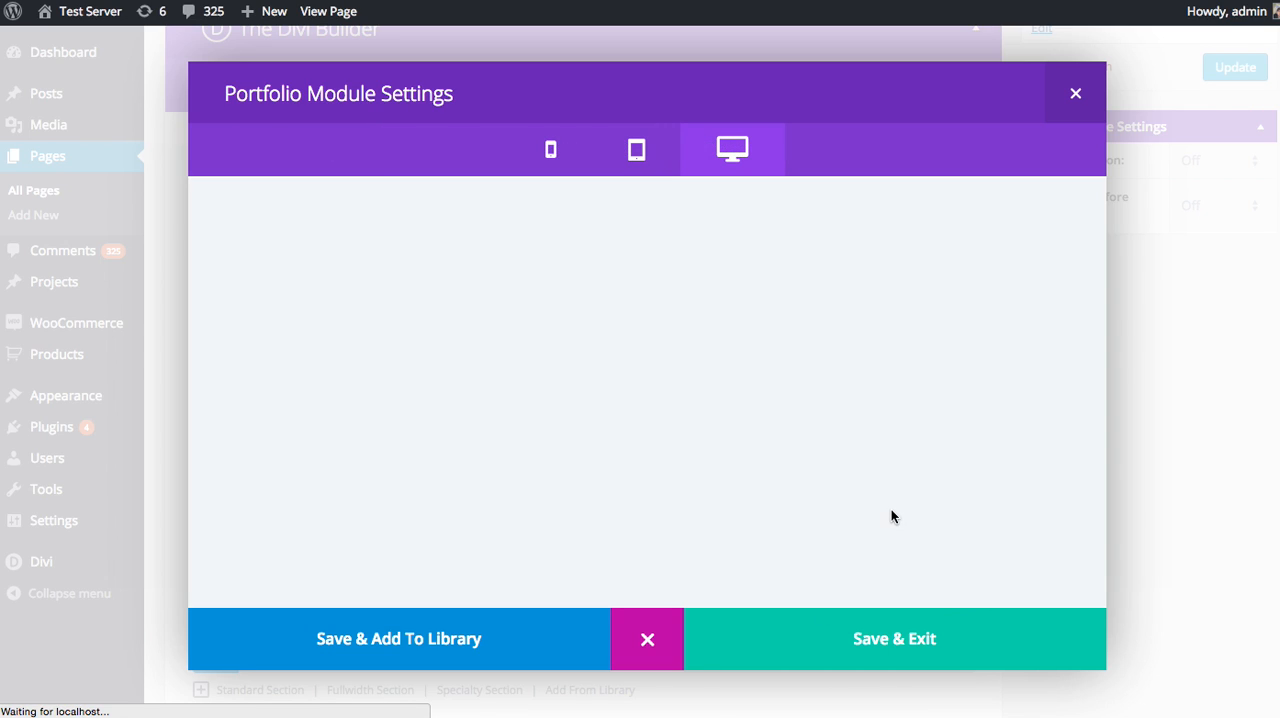
scroll(655, 373, "down", 3)
scroll(655, 373, "down", 2)
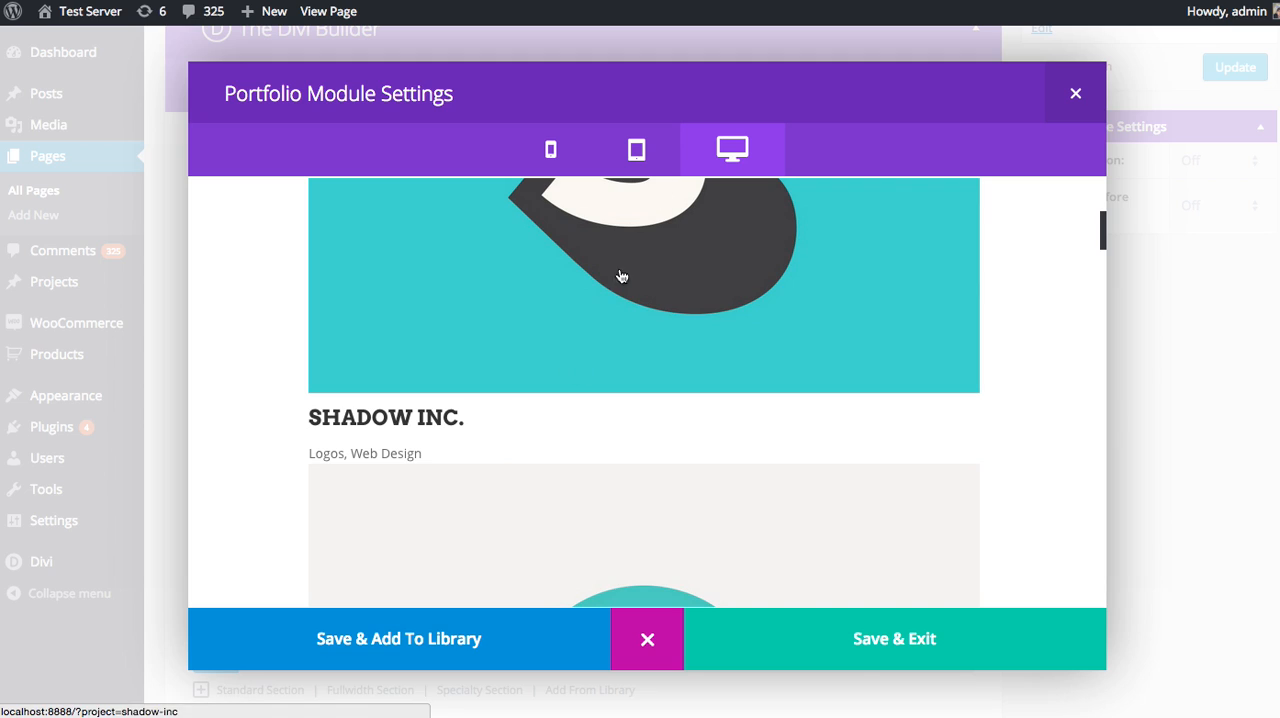
left_click(646, 655)
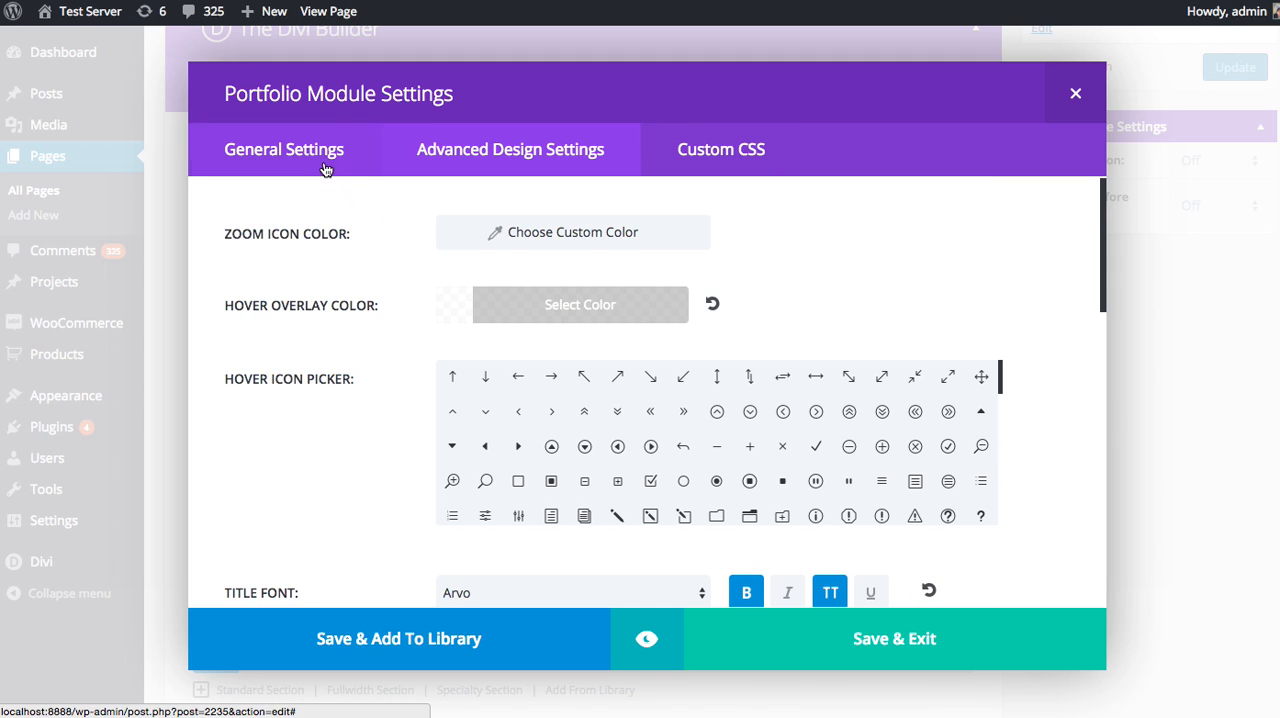
Set the Portfolio module's layout to Grid in its general settings.
left_click(318, 164)
left_click(496, 245)
left_click(492, 251)
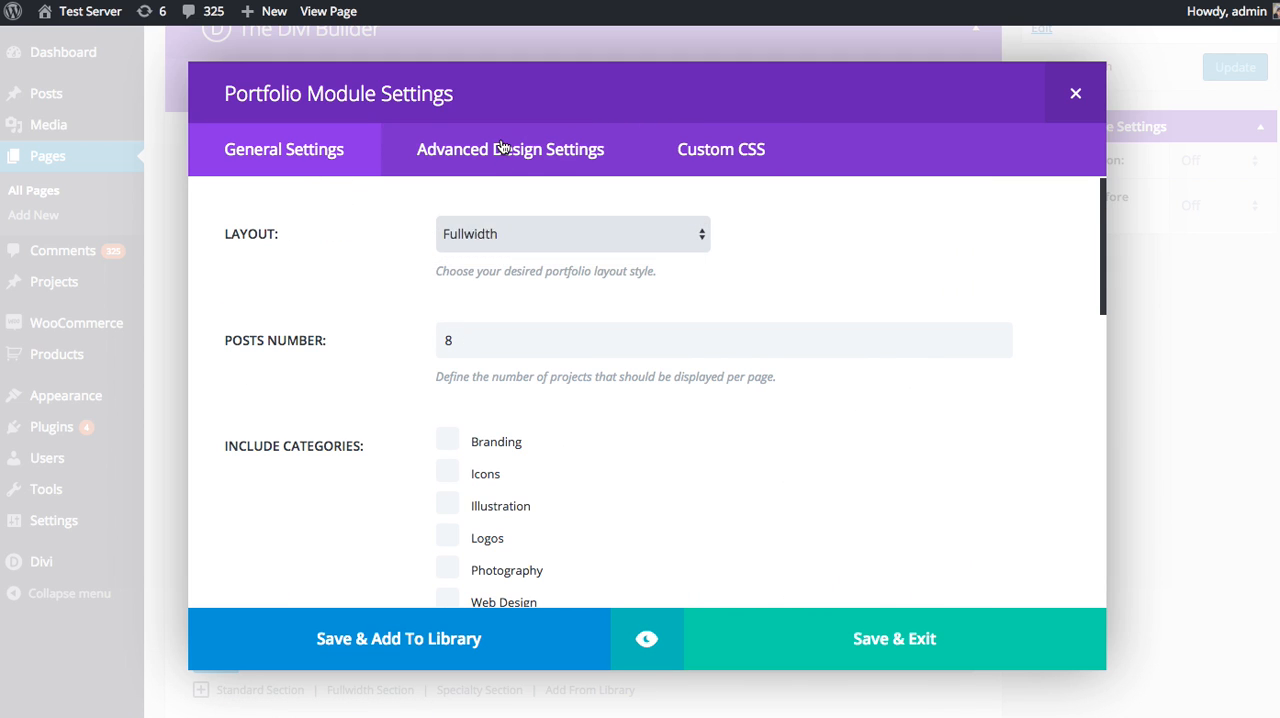
Preview the Portfolio module and look over the styled project titles in the grid layout.
left_click(646, 640)
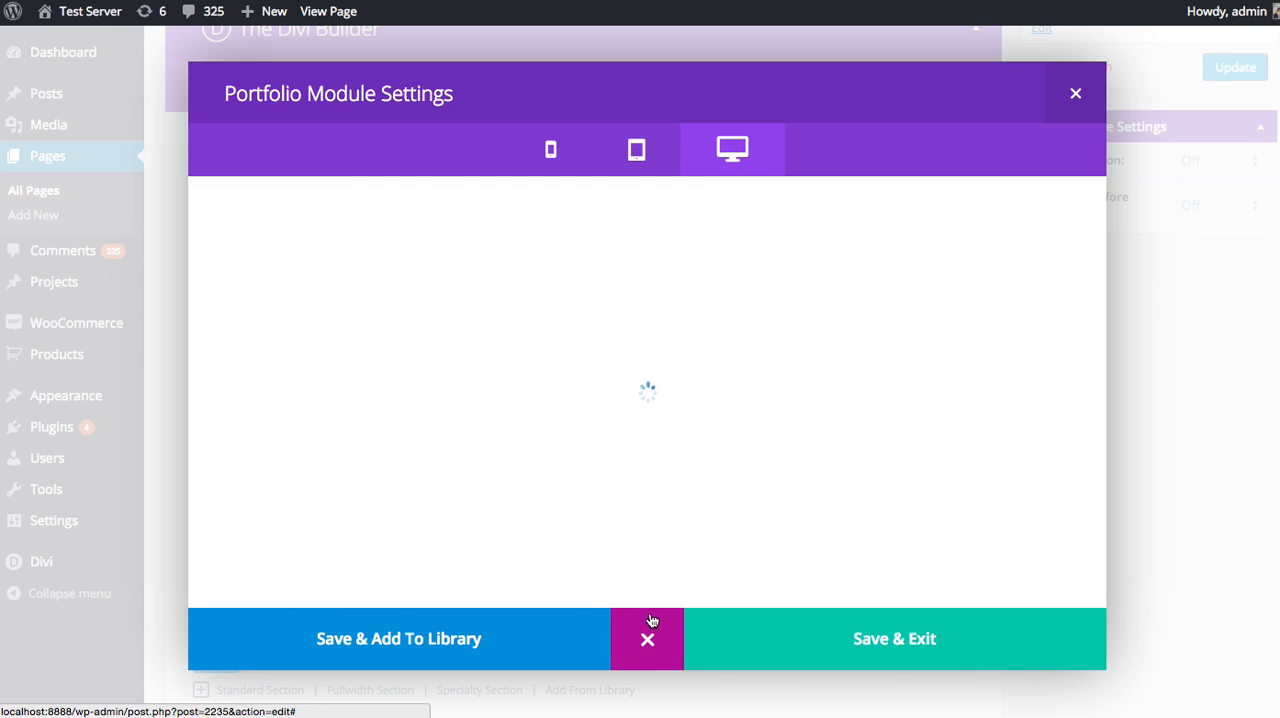
scroll(449, 377, "down", 3)
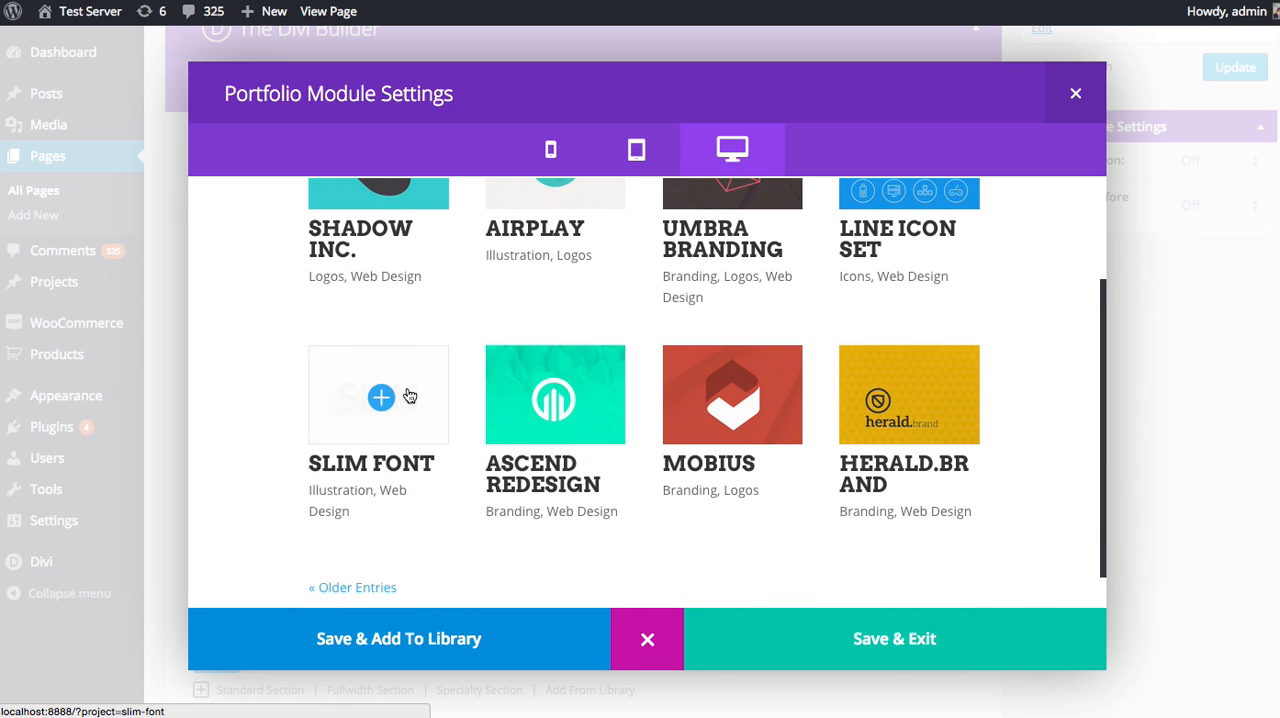
scroll(409, 396, "up", 3)
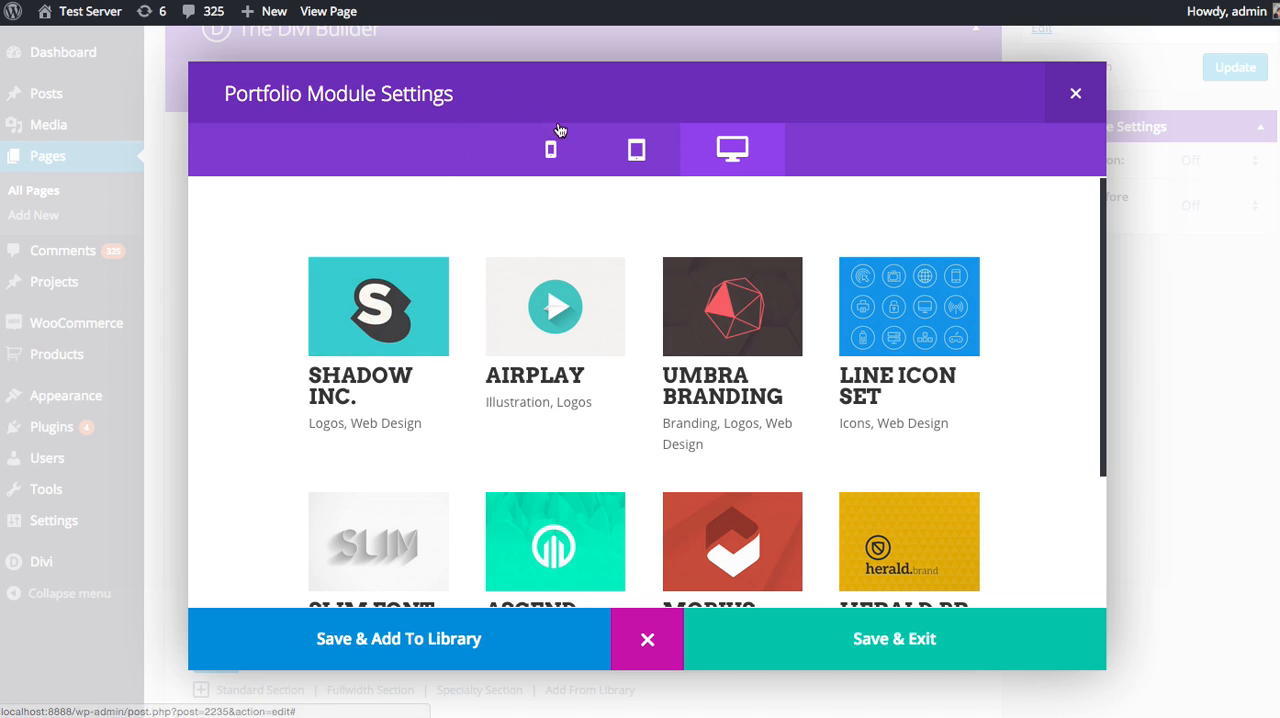
left_click(647, 639)
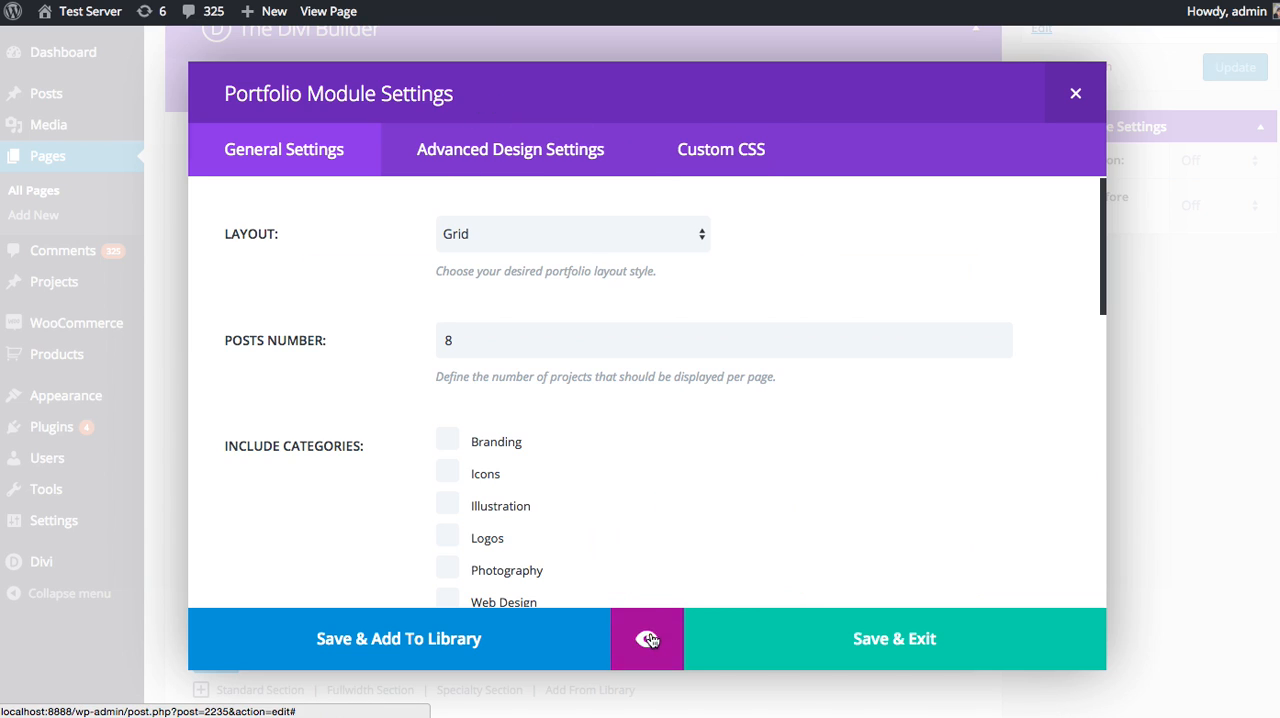
Set the Portfolio module's zoom icon color to the preset purple in the advanced design settings.
left_click(517, 158)
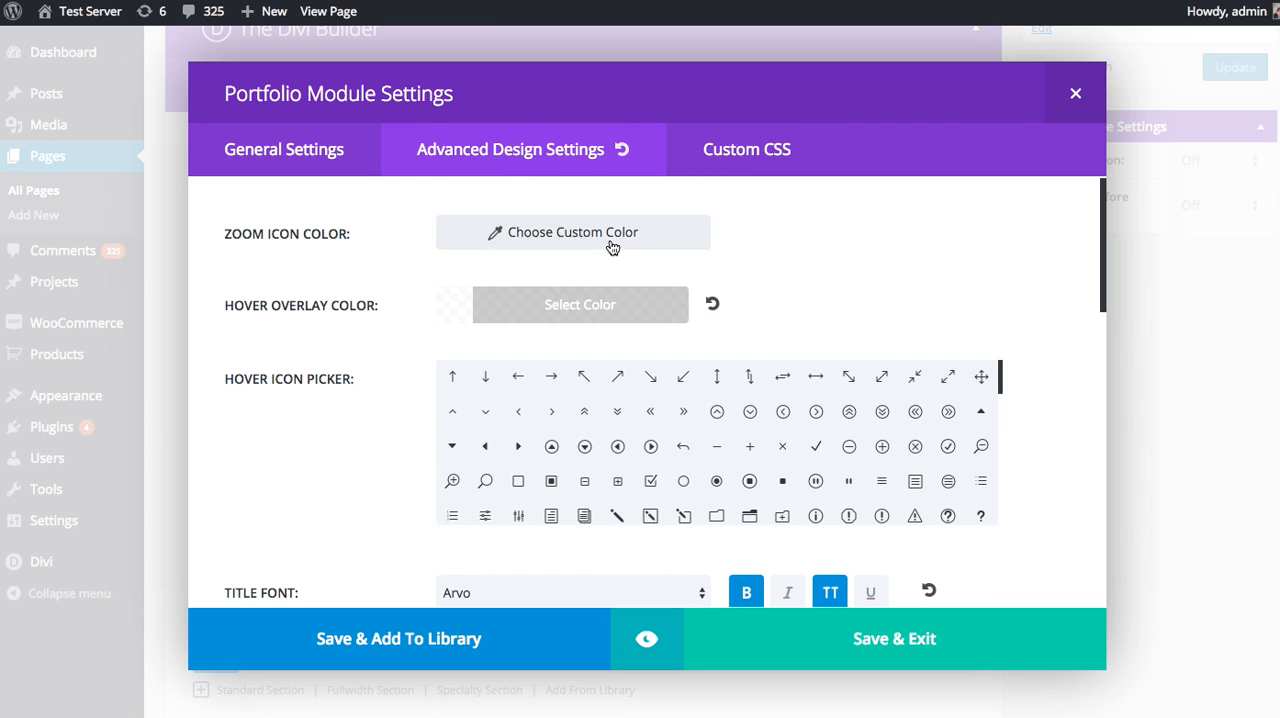
left_click(617, 238)
left_click(617, 242)
left_click(603, 455)
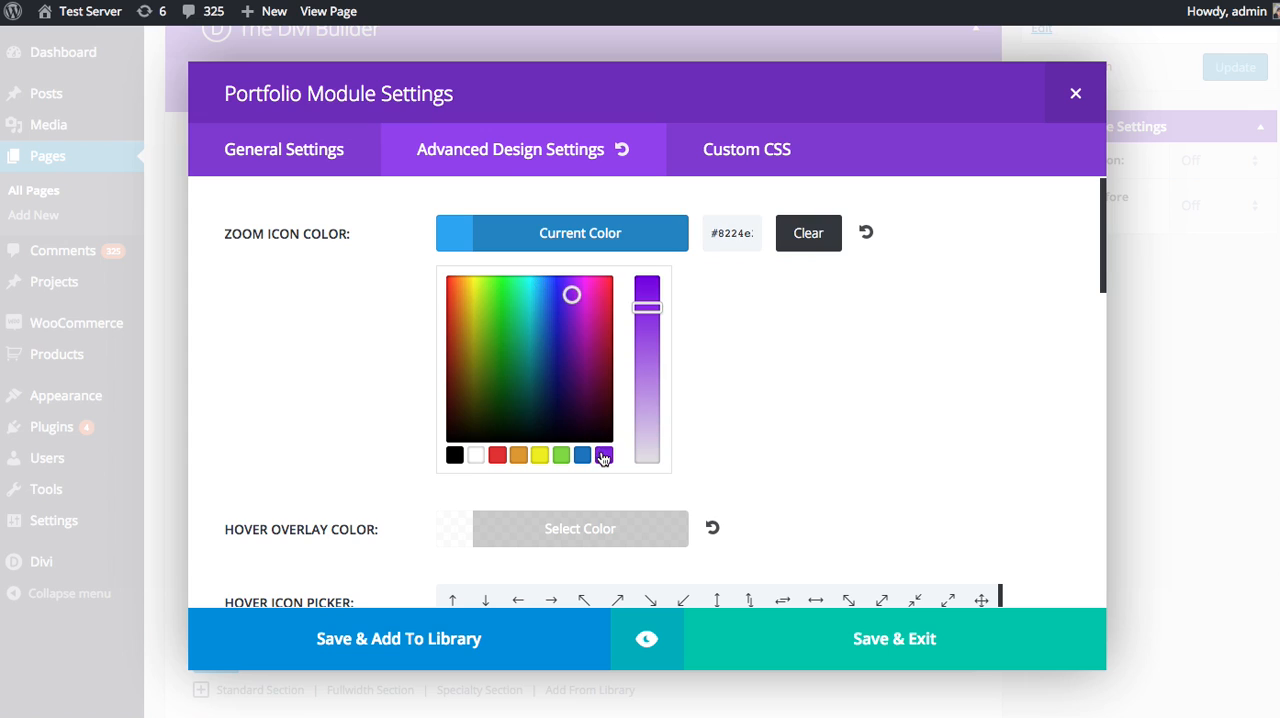
left_click(691, 275)
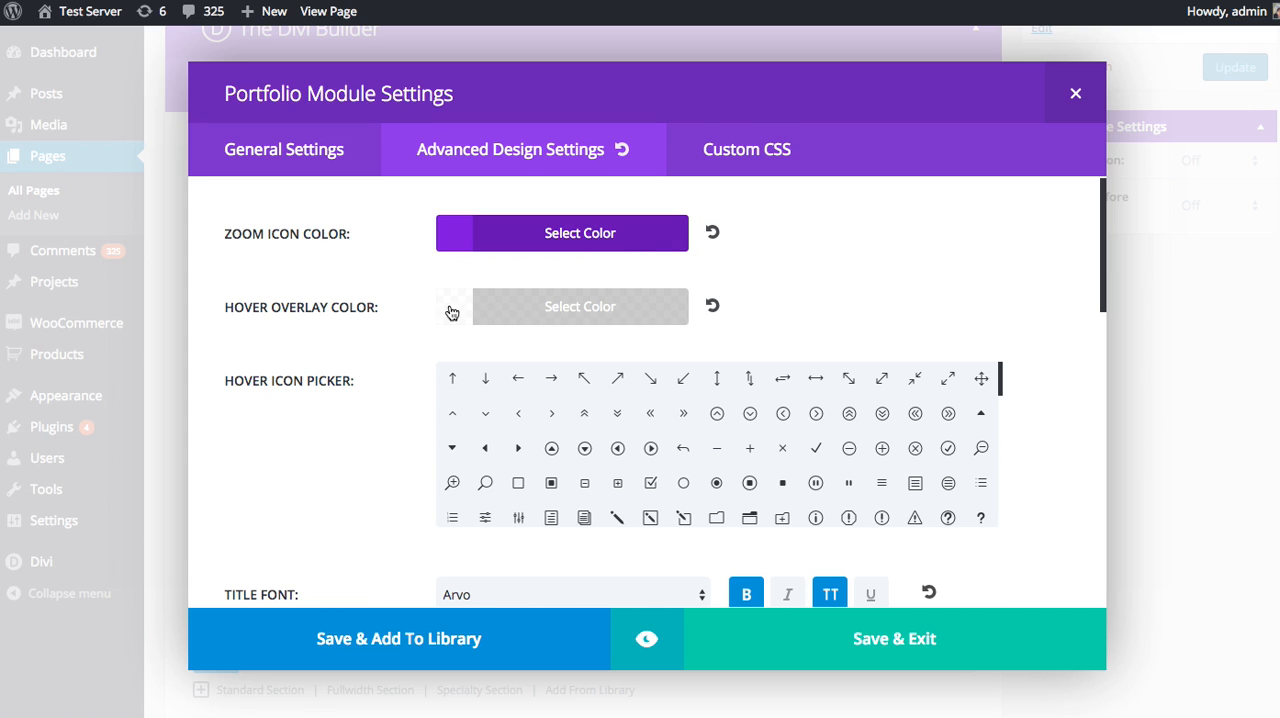
Set the hover overlay color to semi-transparent black, rgba(0,0,0,0.68), and preview the Portfolio module.
left_click(563, 313)
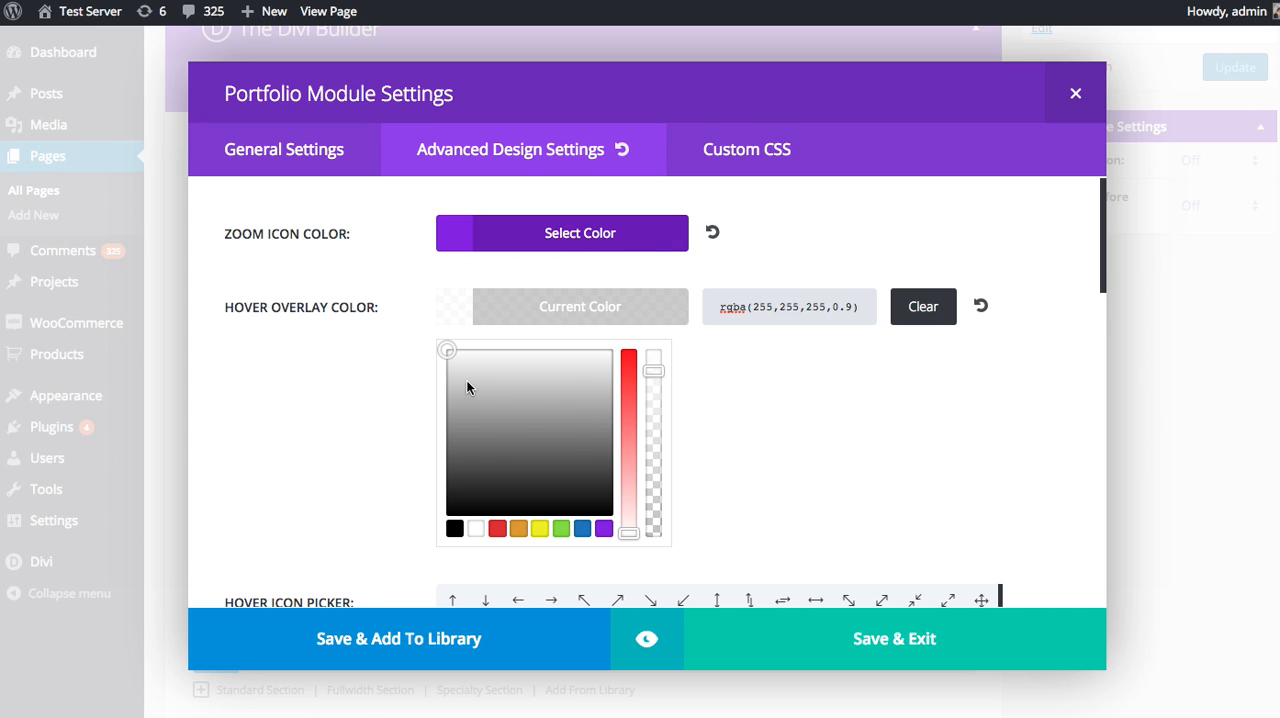
left_click_drag(469, 492, 425, 529)
left_click(594, 311)
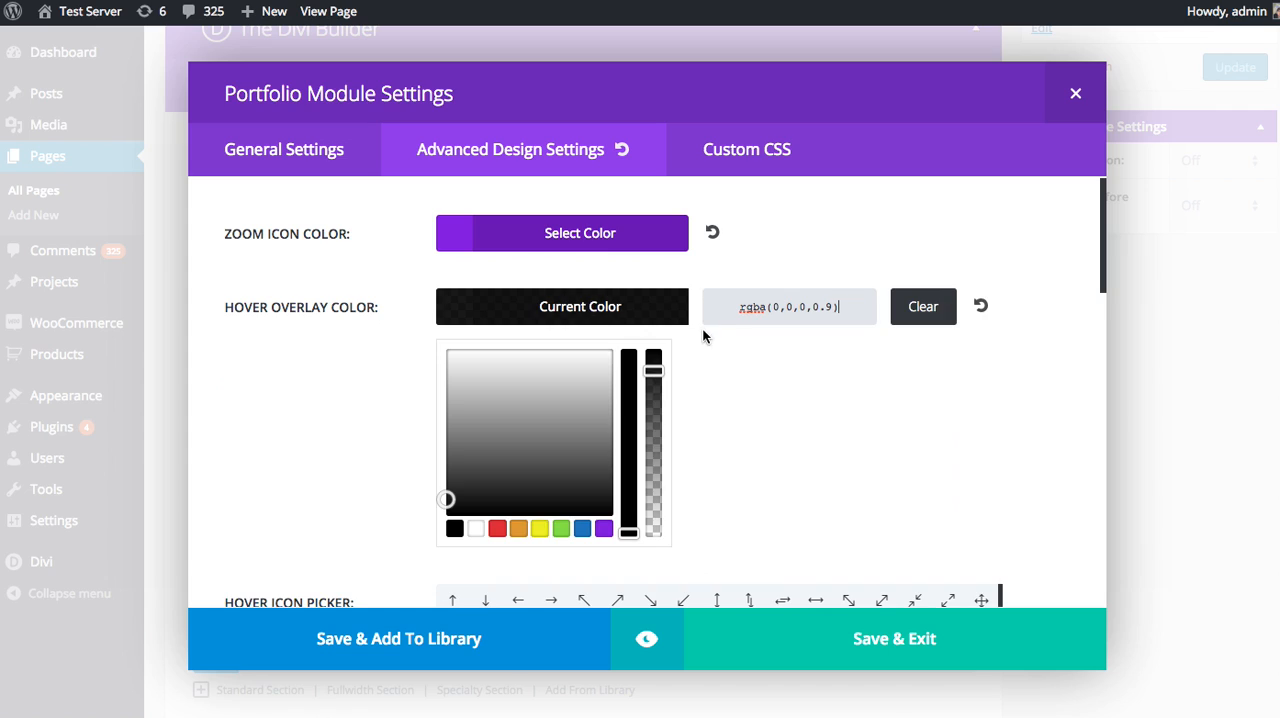
left_click_drag(653, 369, 653, 410)
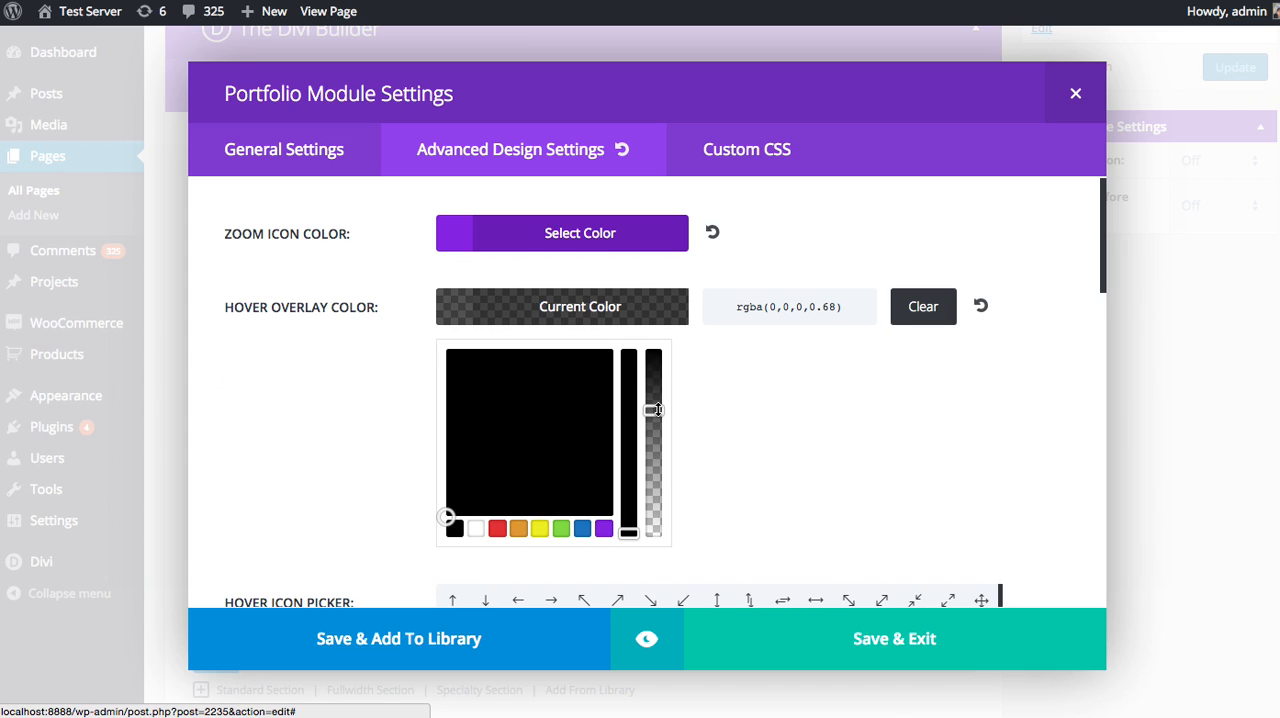
left_click(618, 307)
left_click(648, 630)
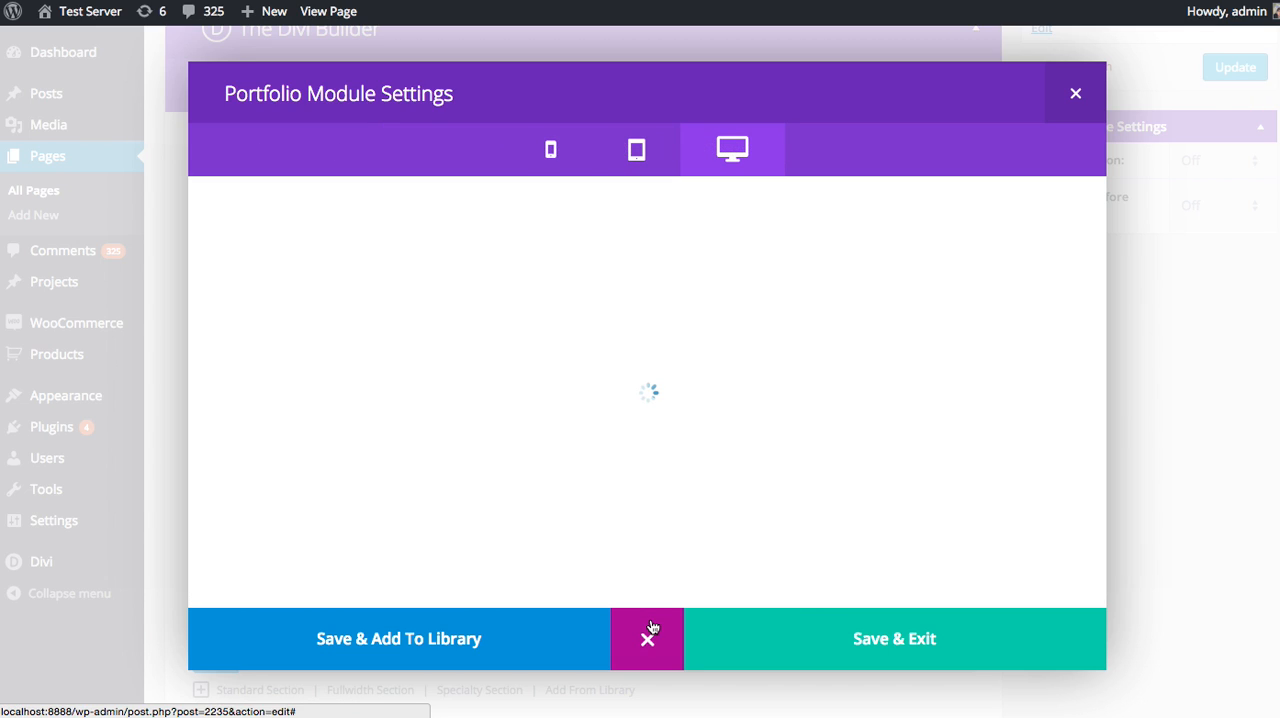